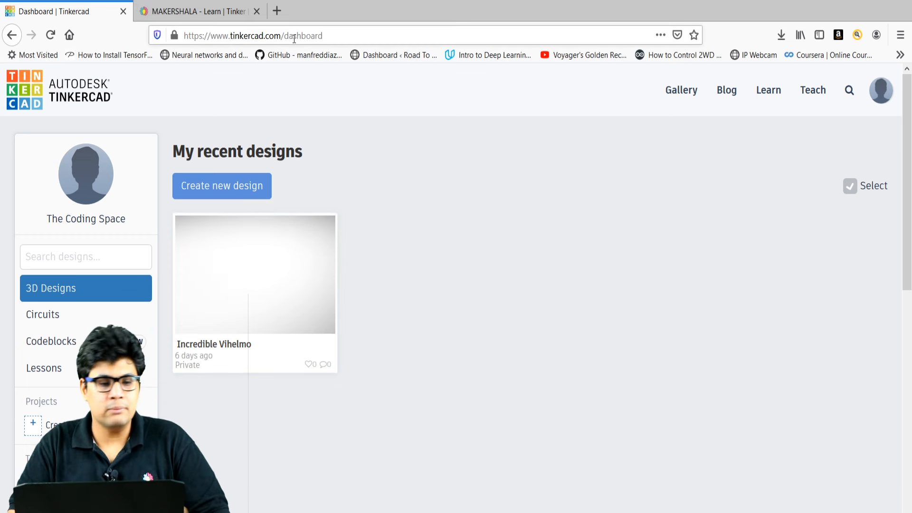
Open Makershala's Community projects page and scroll down through DIY cards like Fabric Face Mask and Street Light System.
left_click(174, 12)
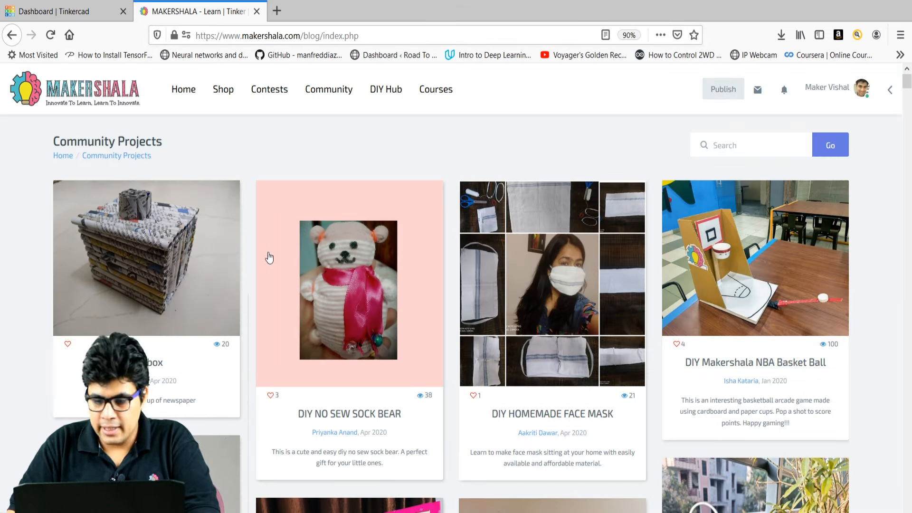
left_click(331, 95)
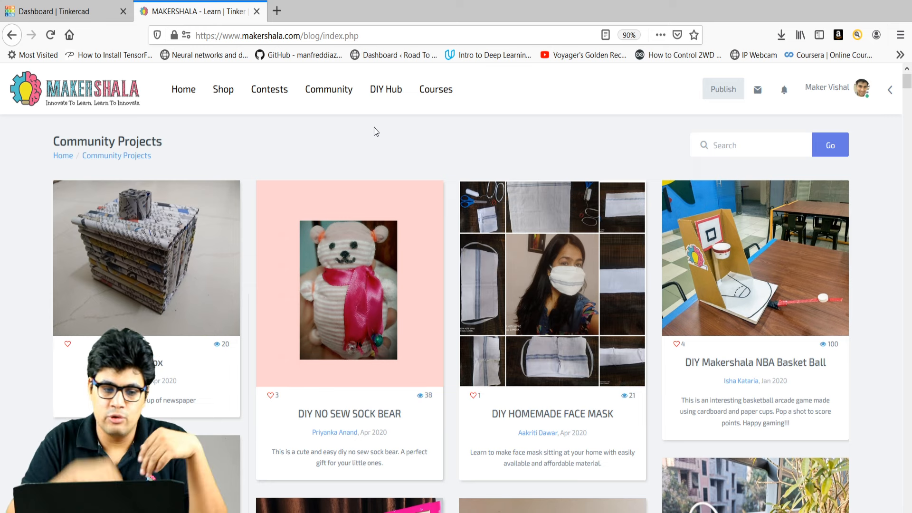
scroll(404, 199, "down", 10)
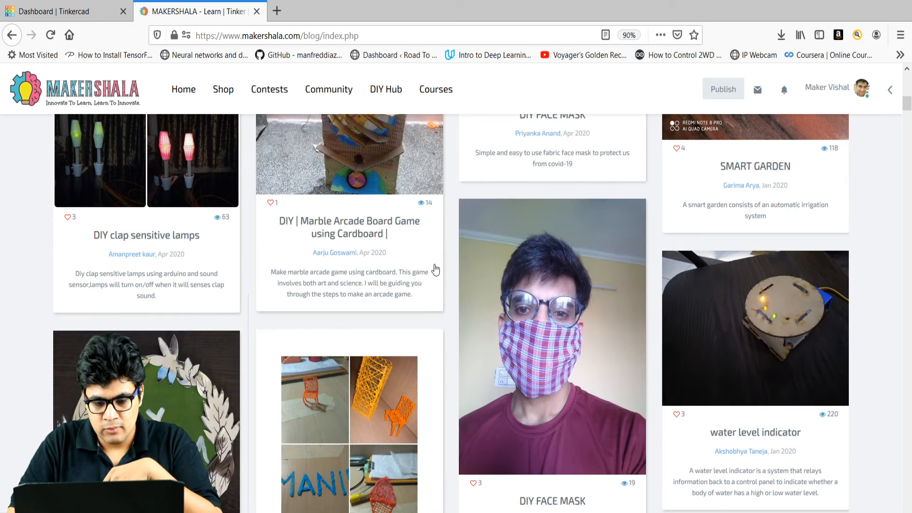
scroll(436, 270, "down", 15)
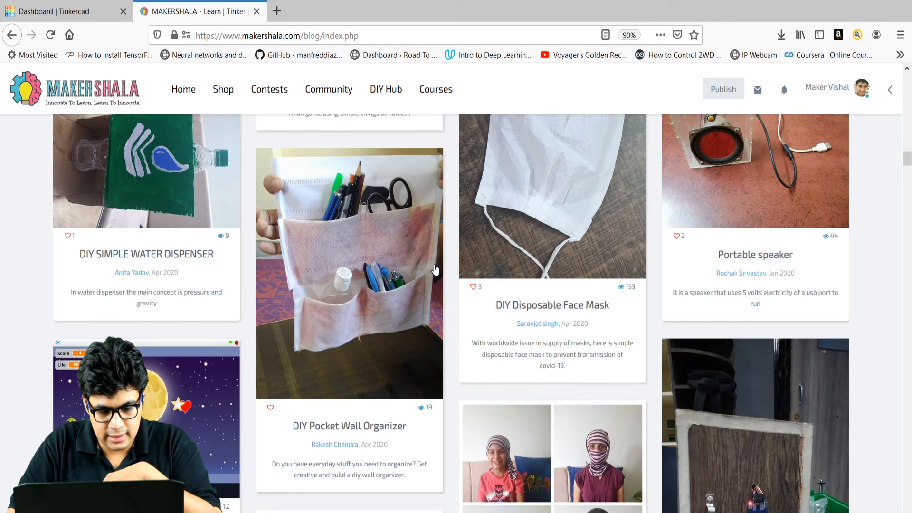
scroll(435, 269, "down", 5)
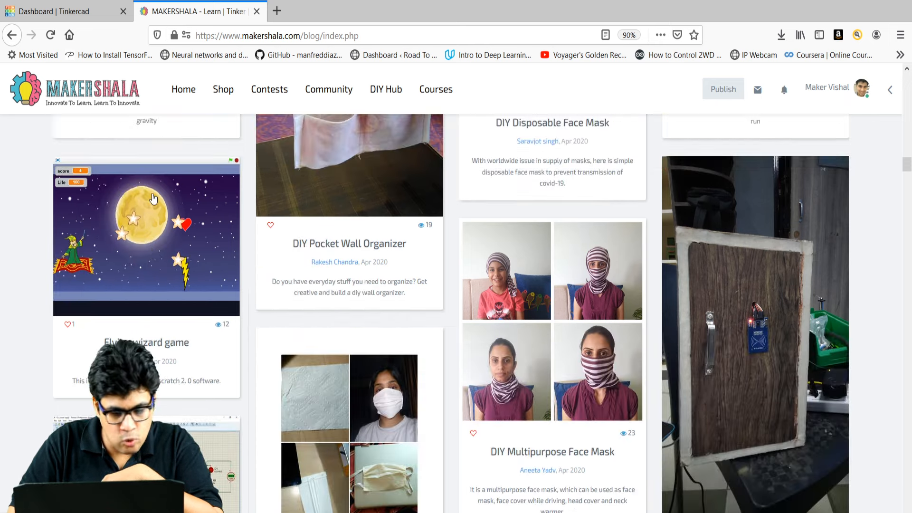
scroll(153, 198, "down", 6)
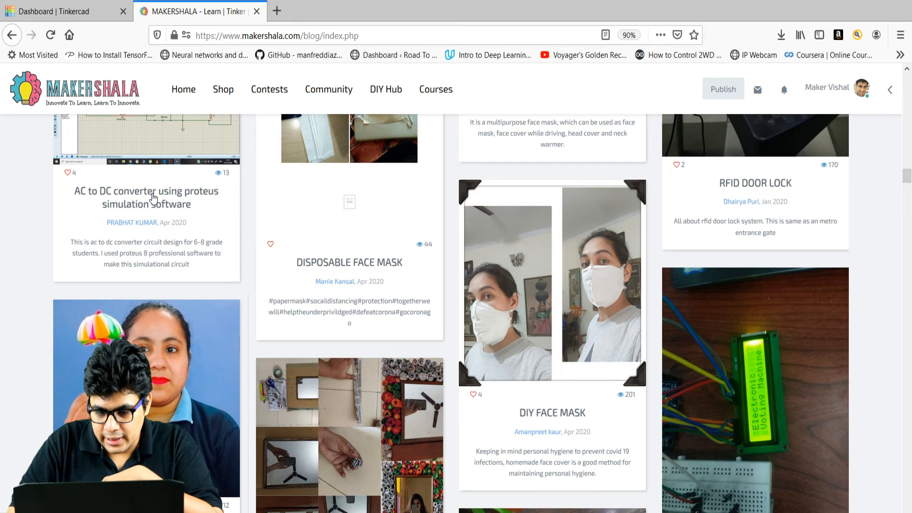
scroll(154, 199, "down", 10)
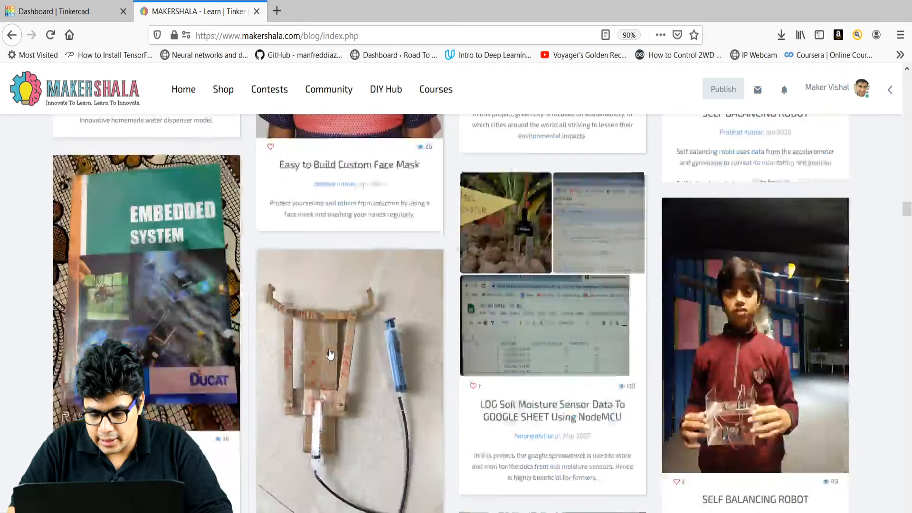
scroll(330, 352, "down", 7)
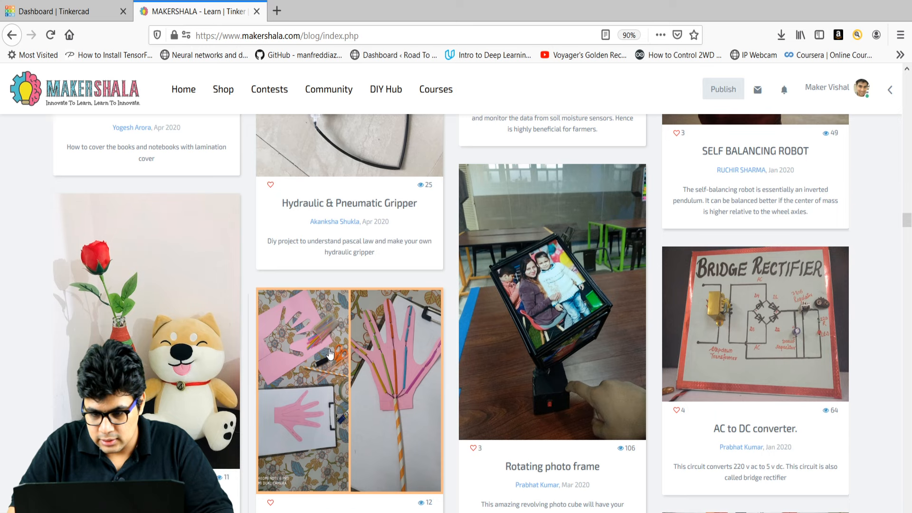
scroll(330, 352, "down", 7)
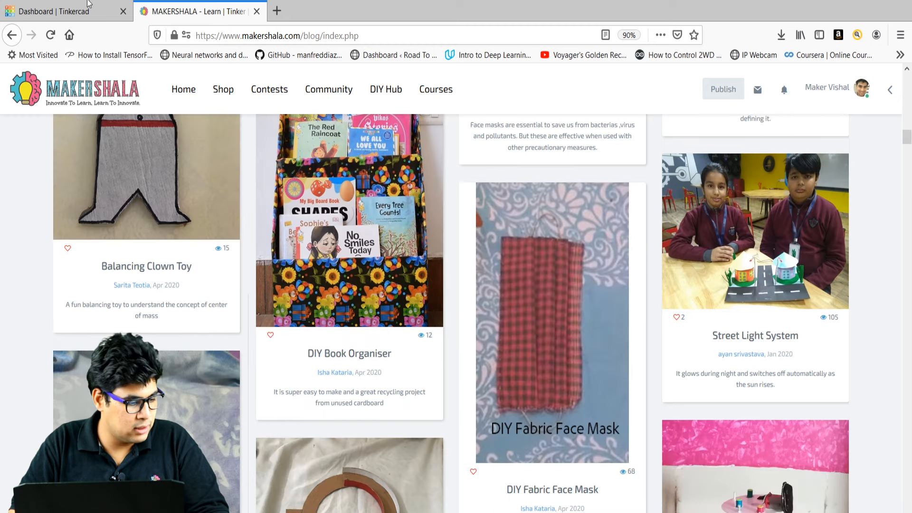
Return to the Tinkercad dashboard tab and choose Create new design.
left_click(67, 13)
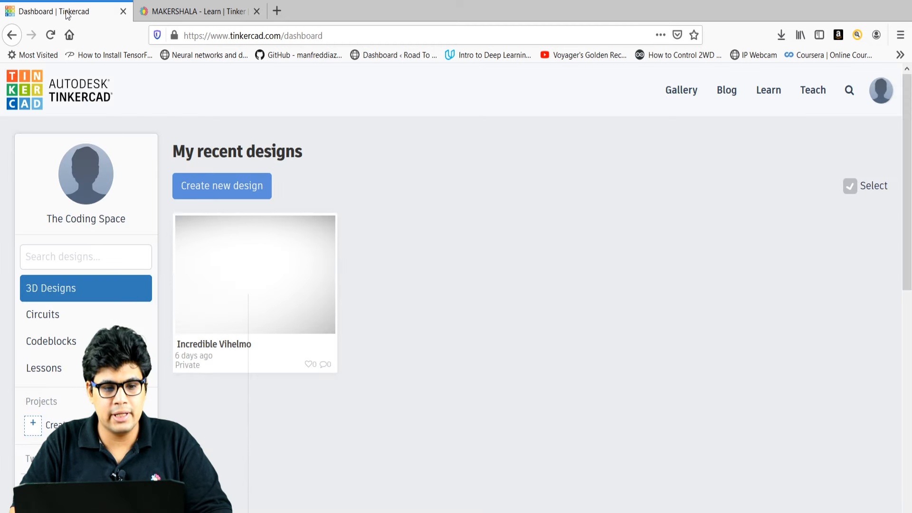
left_click(210, 185)
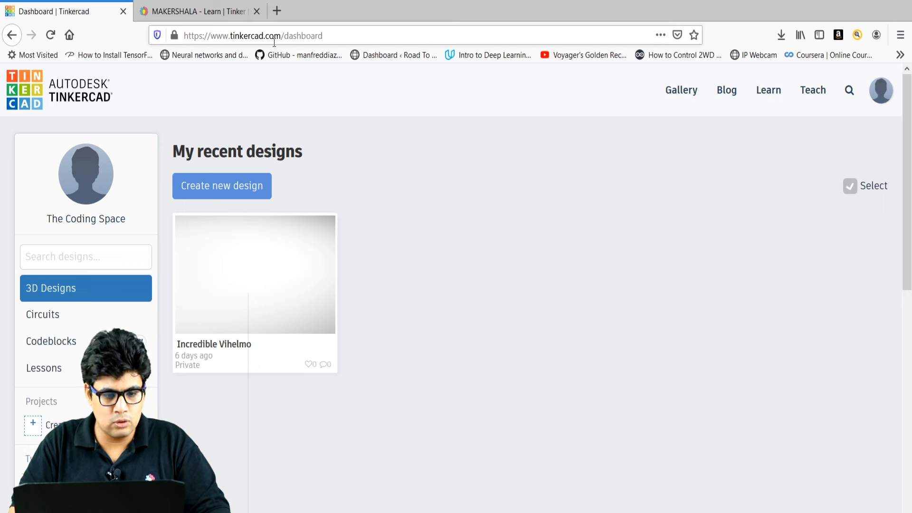
Log out of Tinkercad from the profile avatar menu.
left_click(881, 98)
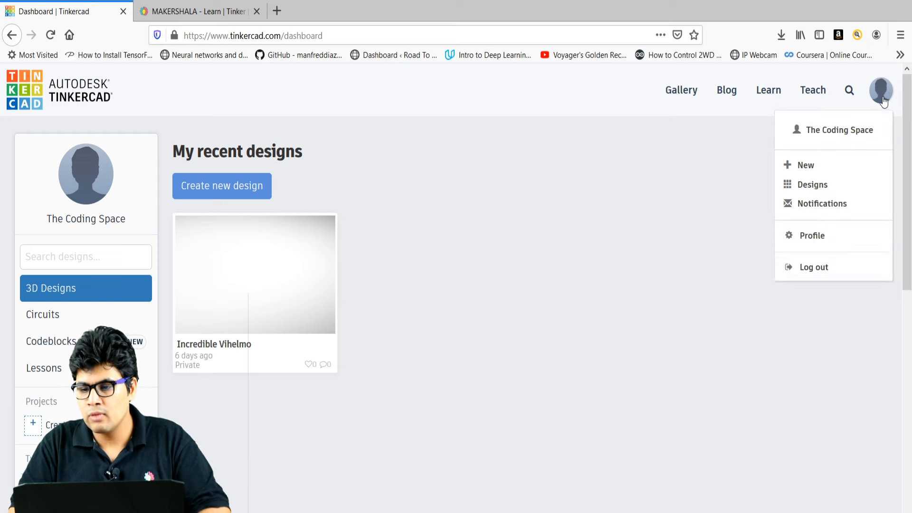
left_click(810, 267)
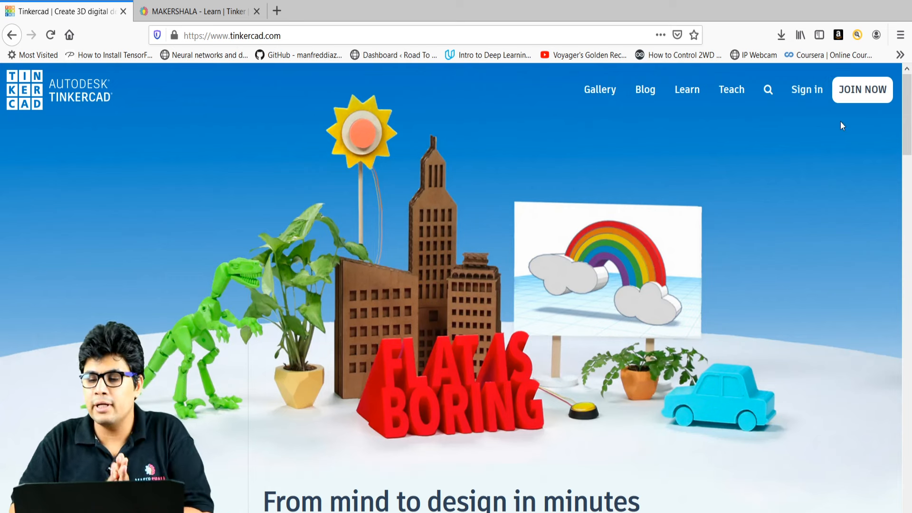
Sign back into Tinkercad with Google, picking the account from the Google account list.
left_click(803, 93)
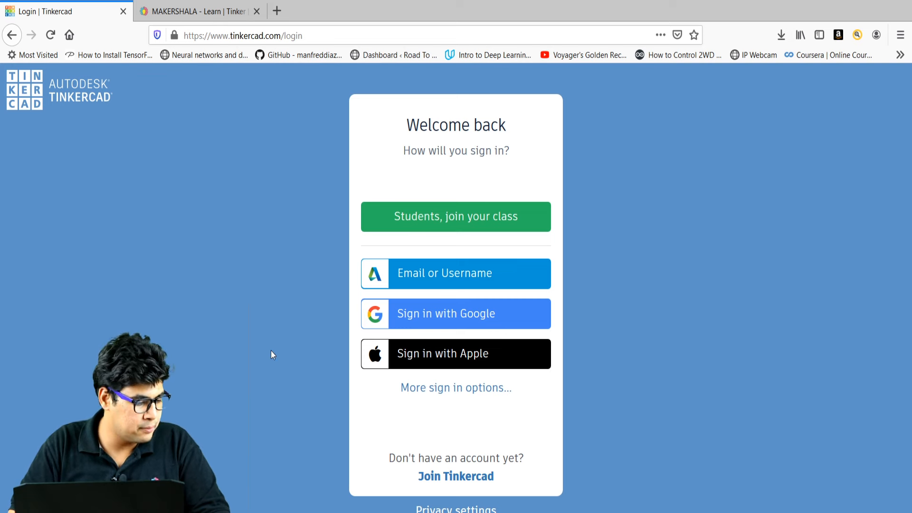
left_click(445, 313)
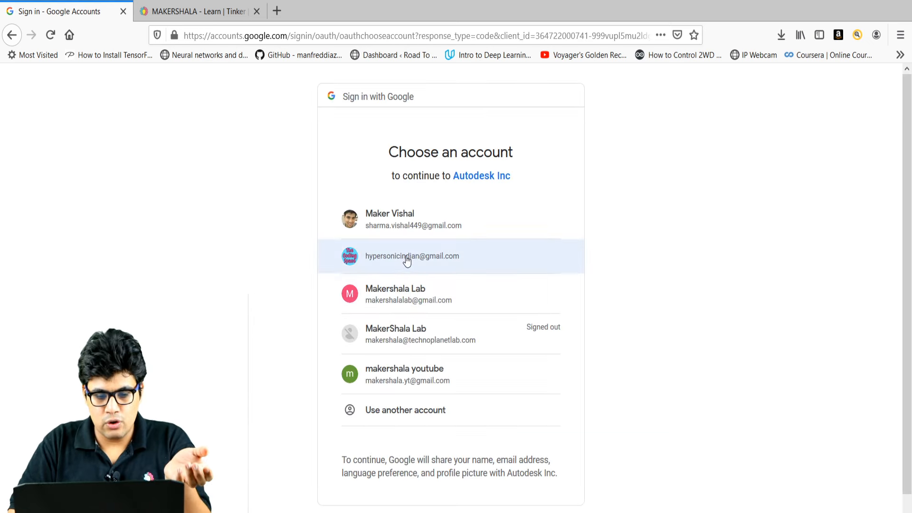
left_click(382, 260)
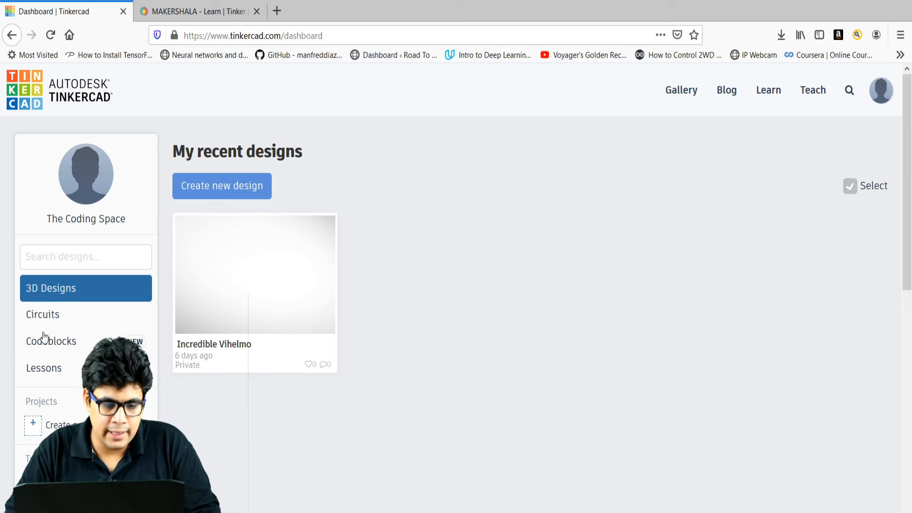
left_click(47, 317)
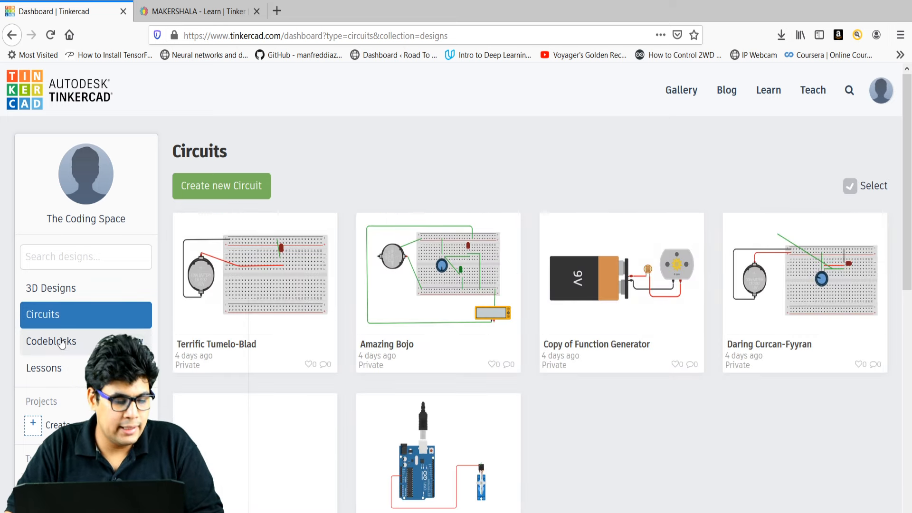
left_click(61, 342)
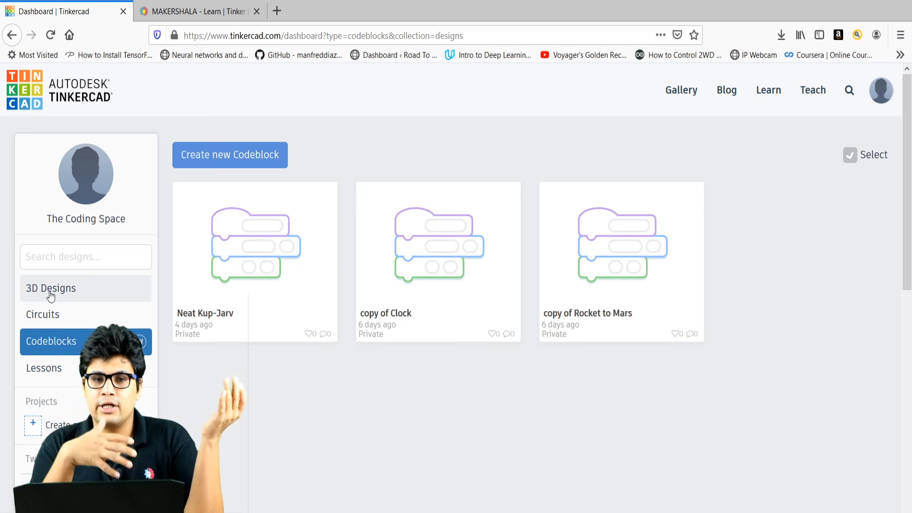
left_click(67, 289)
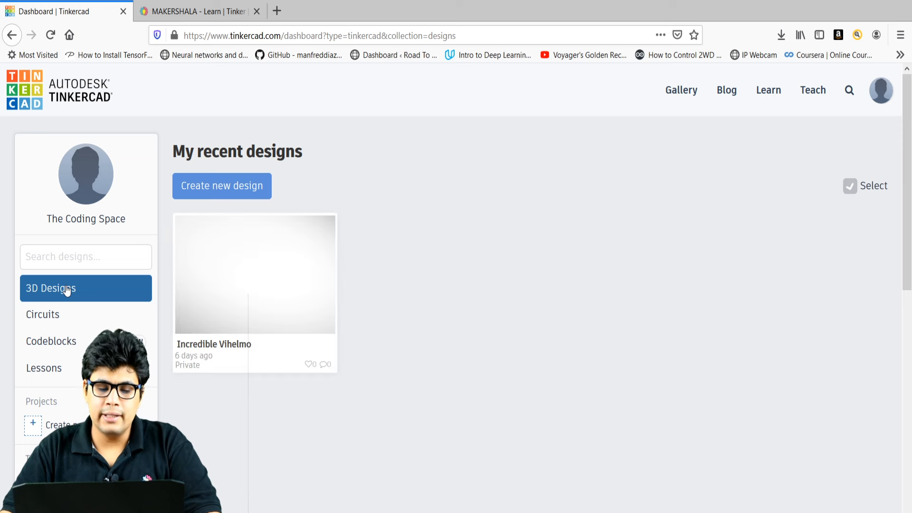
mouse_move(291, 331)
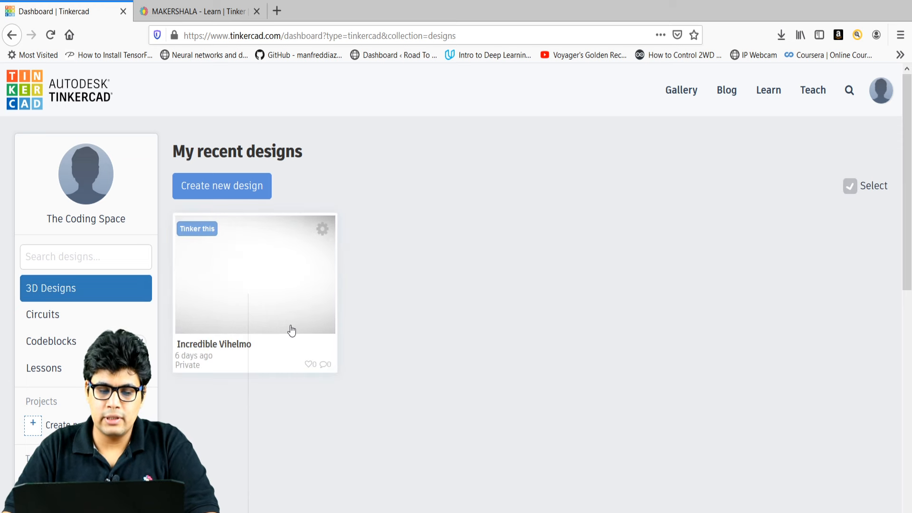
Create the blank design Brilliant Jaagub, browse the Basic Shapes panel, then open a new browser tab.
left_click(206, 186)
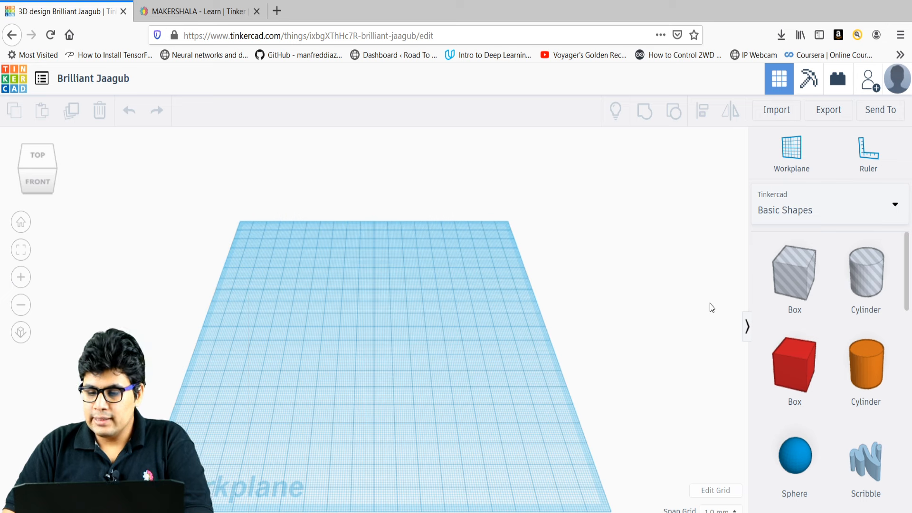
mouse_move(908, 248)
left_mouse_down()
mouse_move(904, 411)
mouse_move(898, 247)
left_mouse_up()
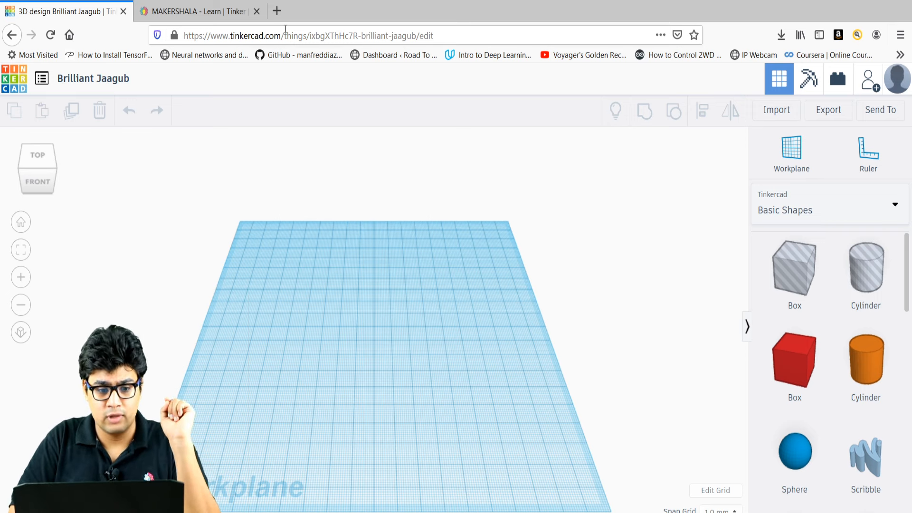
left_click(281, 12)
Go to youtube.com by typing 'yo' and accepting the autofilled address.
type("youtube.com/")
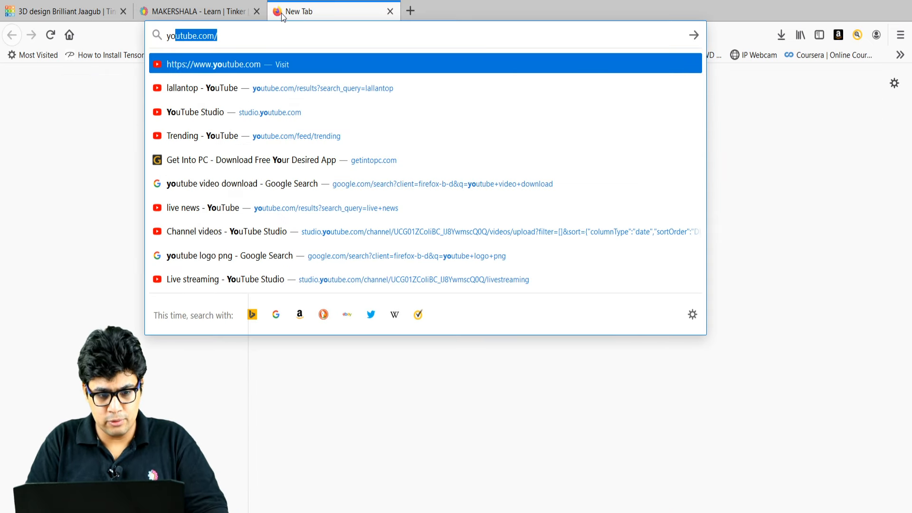
key("Return")
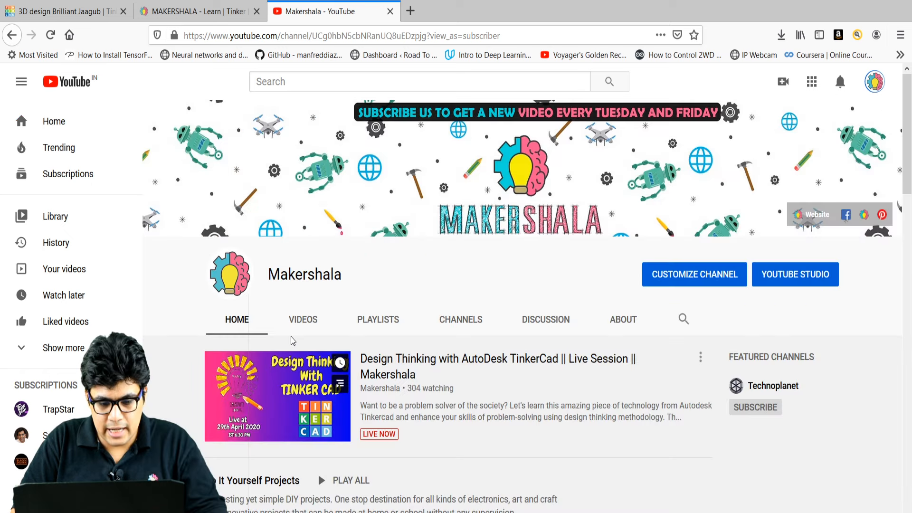
Browse the Makershala channel's VIDEOS list and open the Face Protection Shield video.
left_click(299, 322)
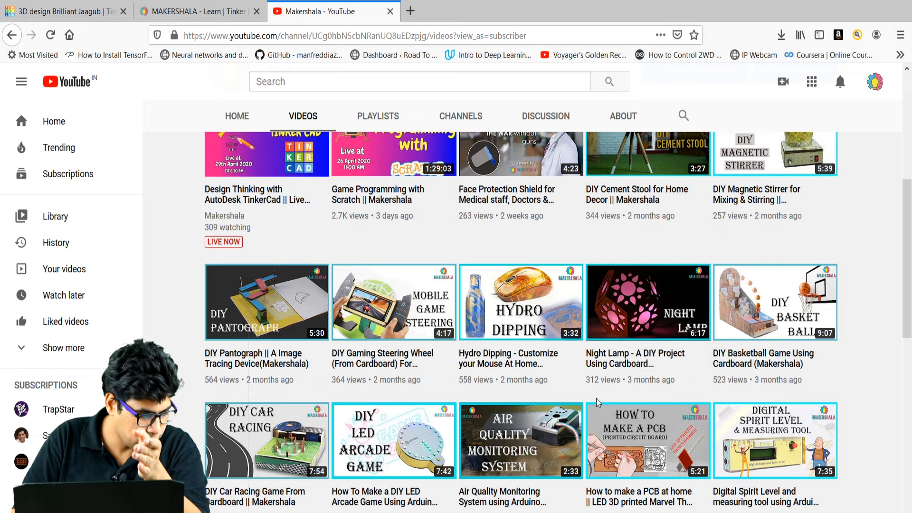
scroll(592, 395, "up", 3)
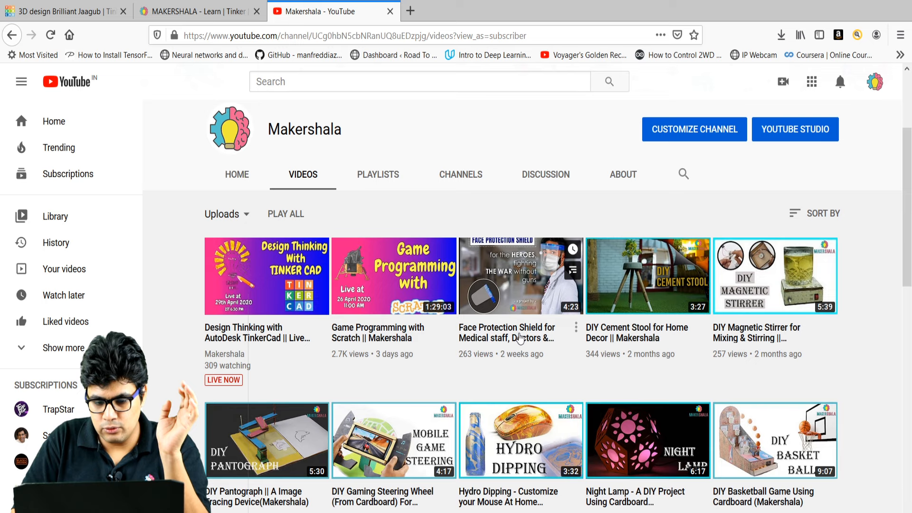
left_click(520, 337)
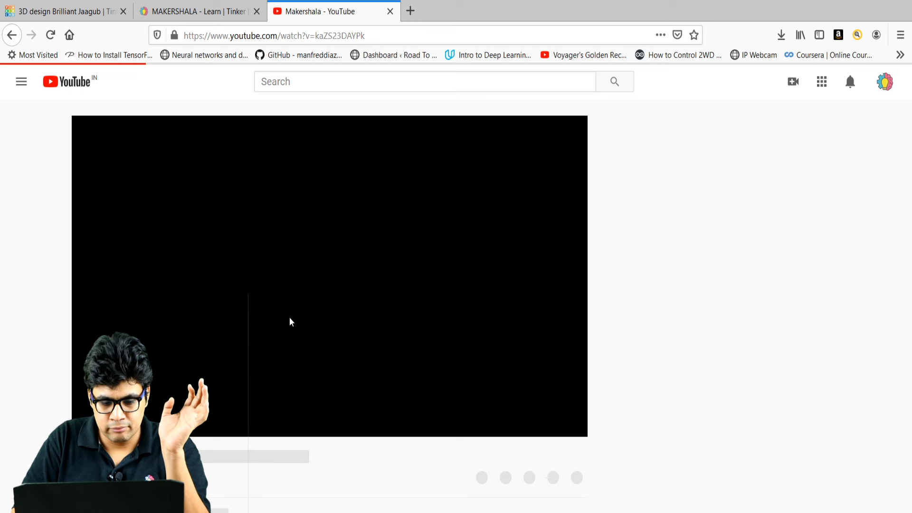
scroll(448, 388, "down", 3)
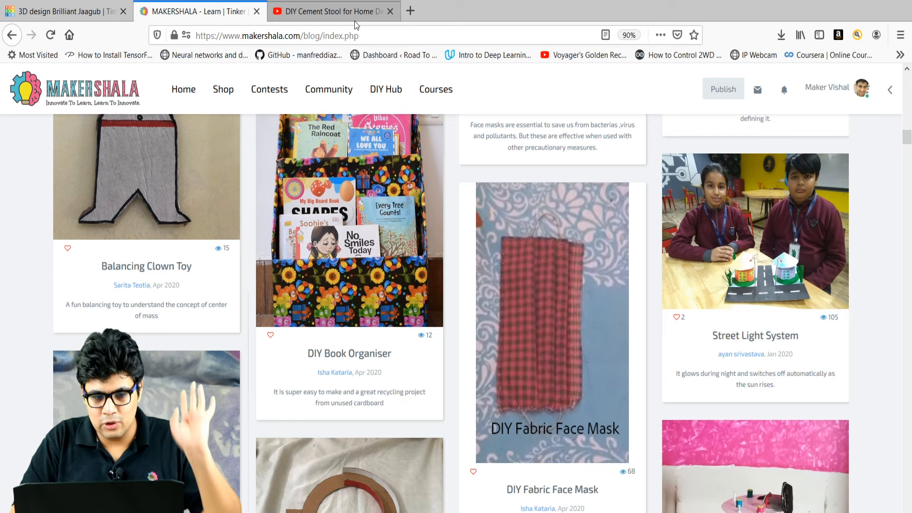
Scroll further down the Makershala blog's DIY project posts, then switch to the whiteboard.
scroll(453, 390, "down", 5)
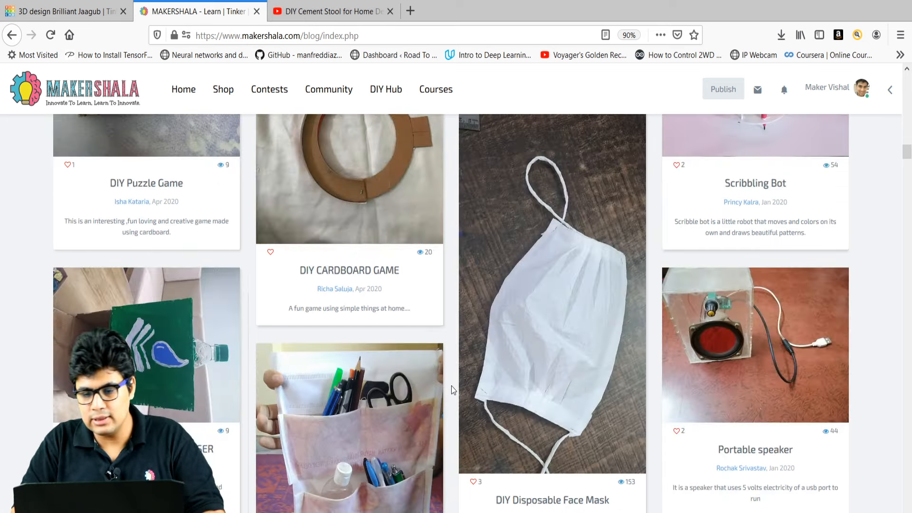
left_click(254, 112)
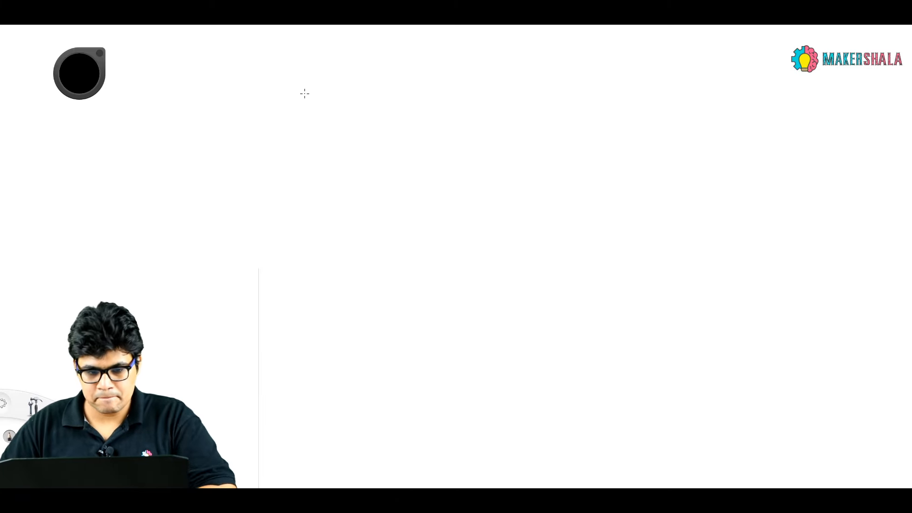
Handwrite 'Design Thinking' across the top of the whiteboard and underline it.
mouse_move(272, 93)
left_mouse_down()
mouse_move(274, 81)
mouse_move(309, 108)
mouse_move(343, 94)
mouse_move(358, 105)
mouse_move(385, 85)
mouse_move(505, 101)
left_mouse_up()
left_click_drag(529, 114, 232, 127)
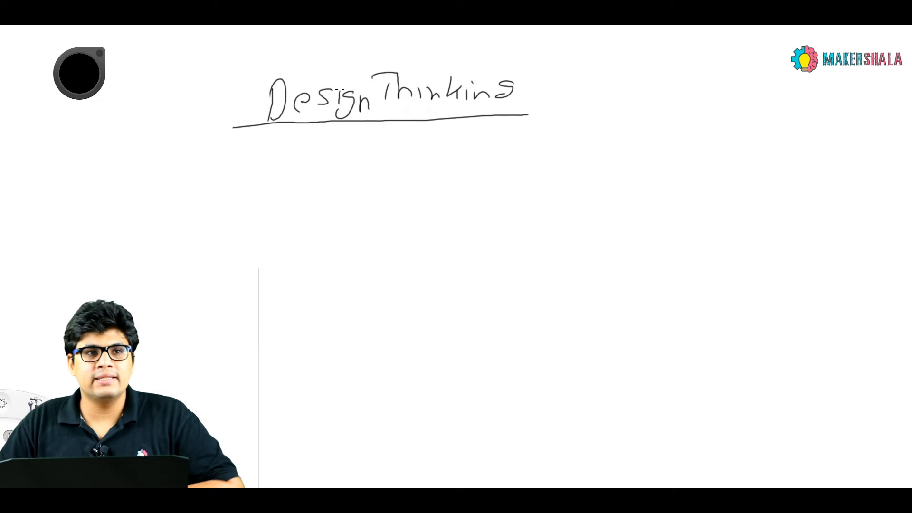
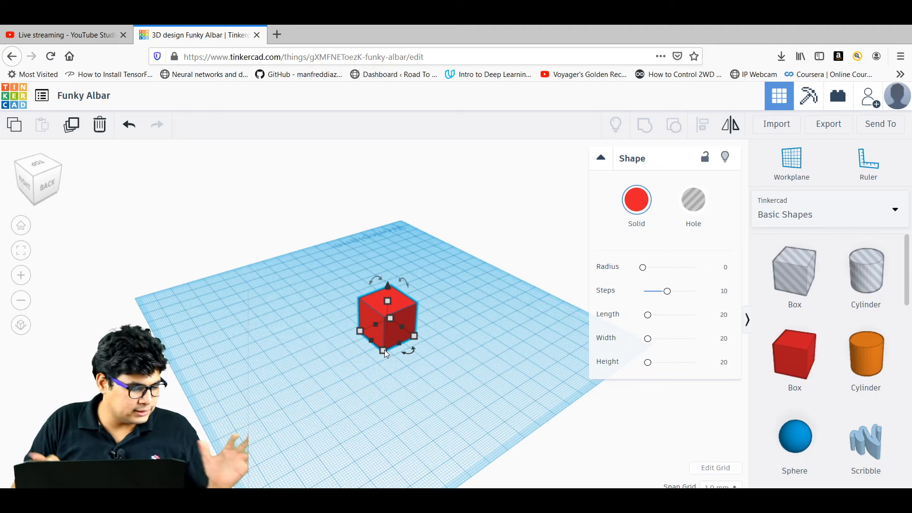
Resize the red box's footprint to 55 by 80.
mouse_move(385, 350)
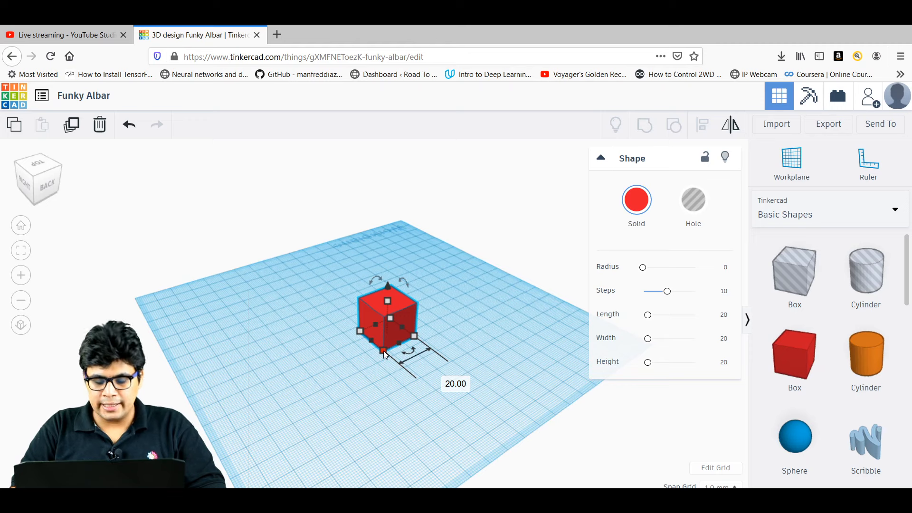
left_click_drag(384, 351, 380, 381)
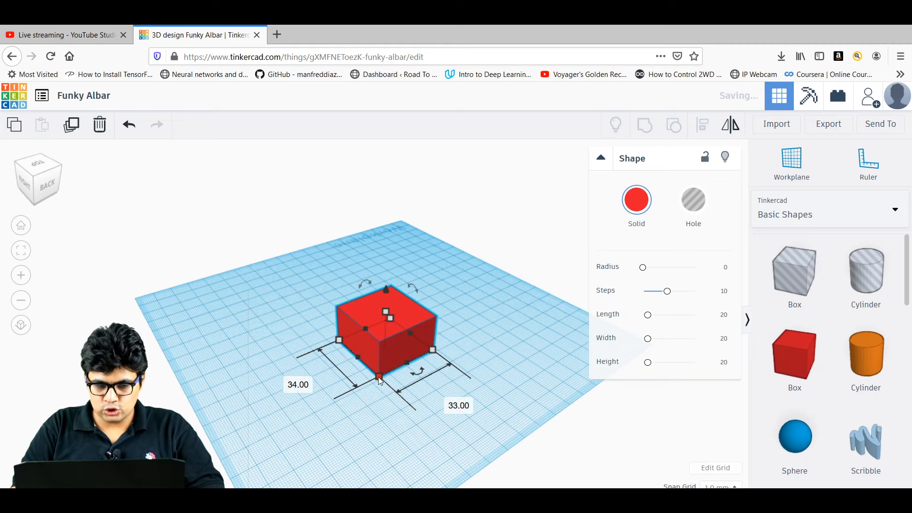
left_click(460, 405)
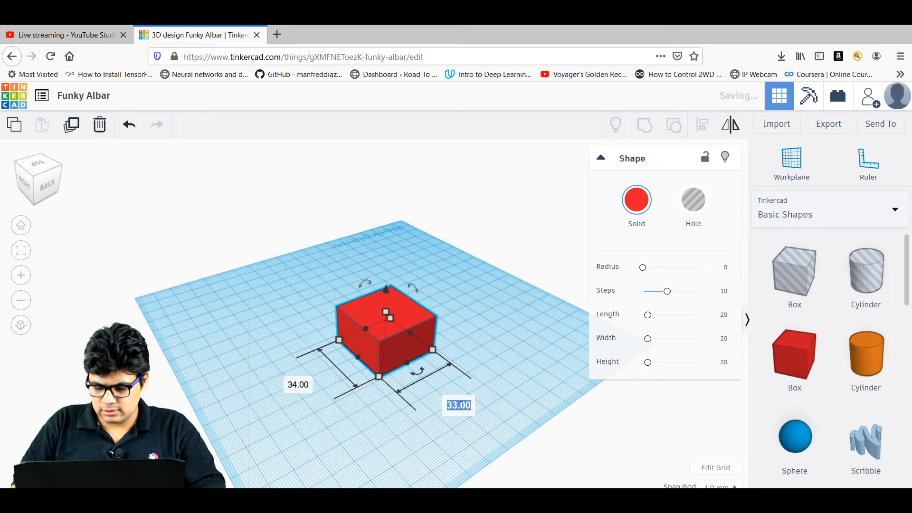
type("55")
key("Return")
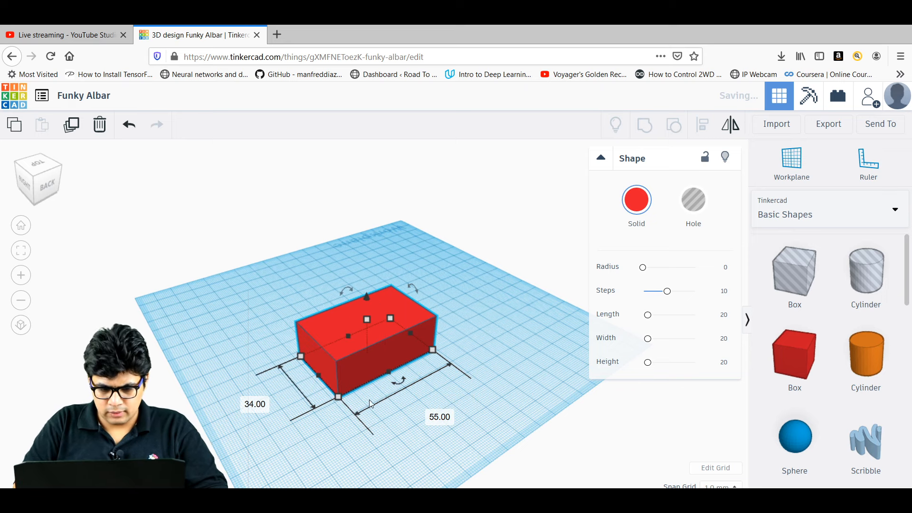
left_click(244, 410)
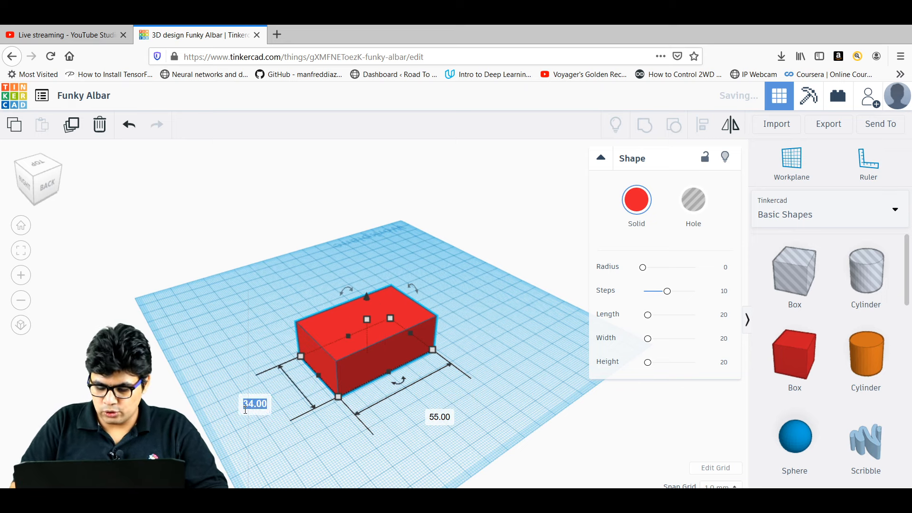
type("80")
key("Return")
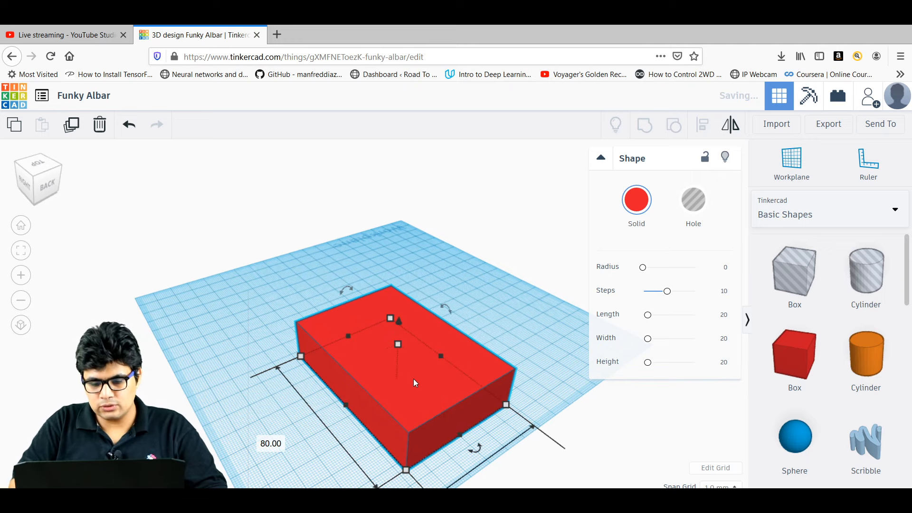
Move the box and set its height to 3, flattening it into a thin plate.
left_click_drag(415, 383, 377, 326)
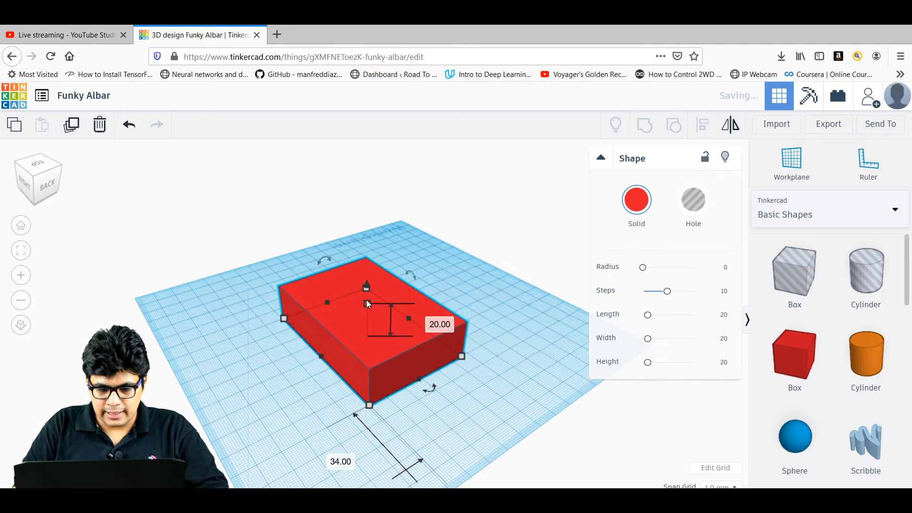
right_click_drag(273, 368, 403, 354)
mouse_move(393, 291)
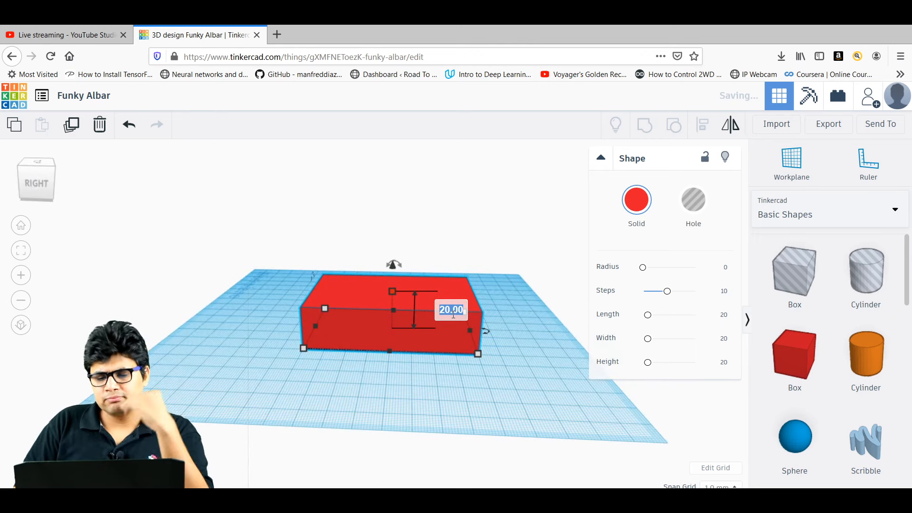
type("3")
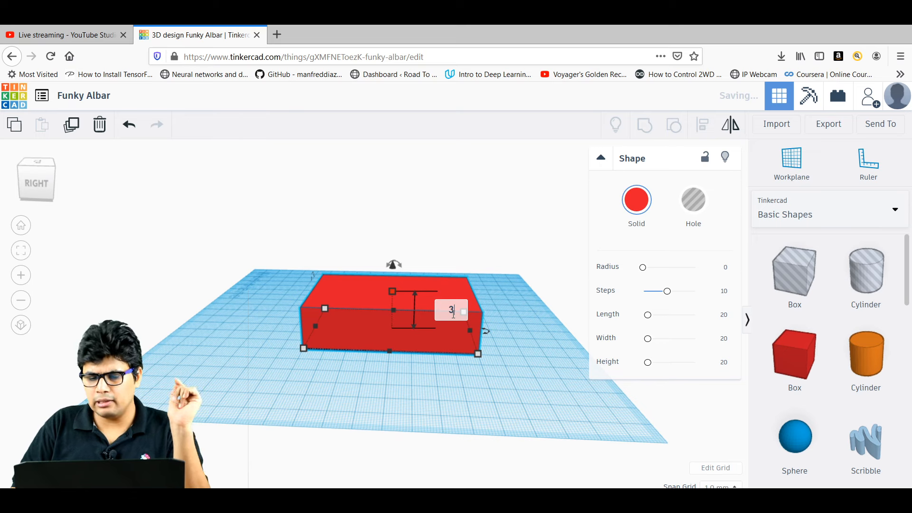
key("Return")
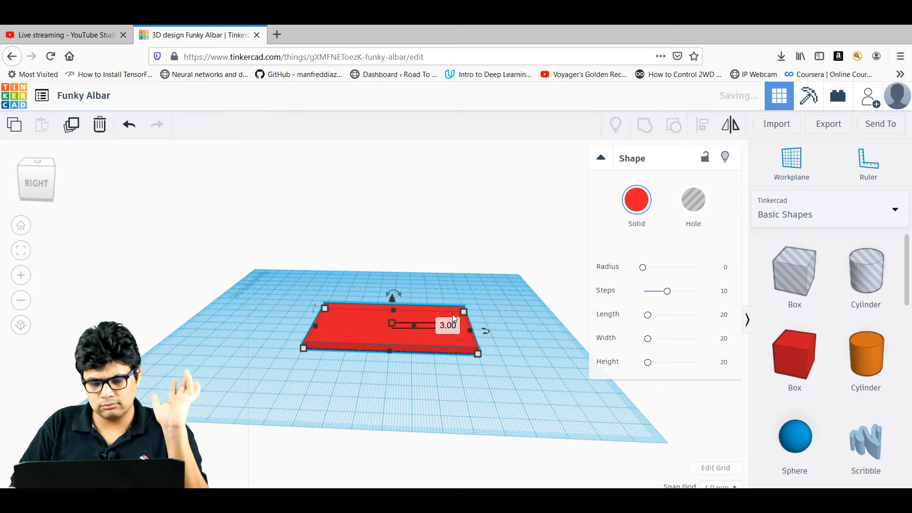
left_click(455, 404)
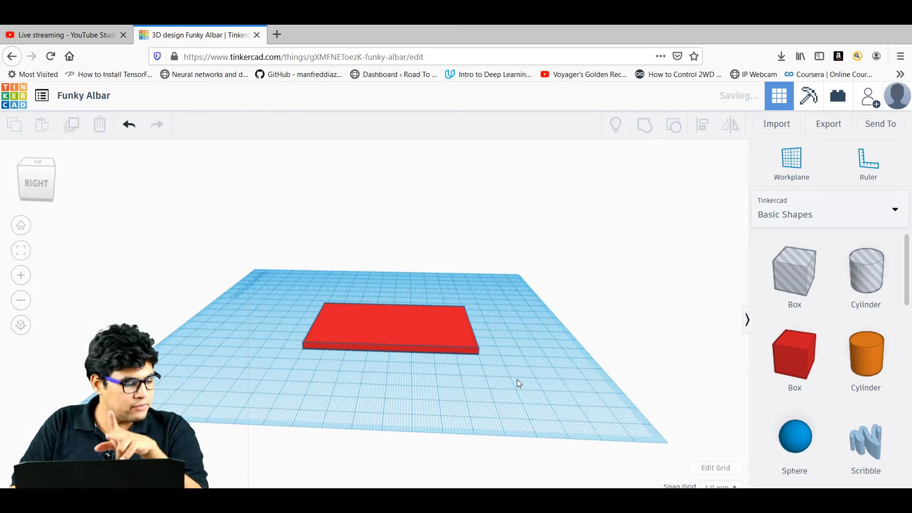
mouse_move(532, 375)
right_mouse_down()
mouse_move(526, 402)
mouse_move(498, 395)
mouse_move(496, 378)
mouse_move(526, 374)
right_mouse_up()
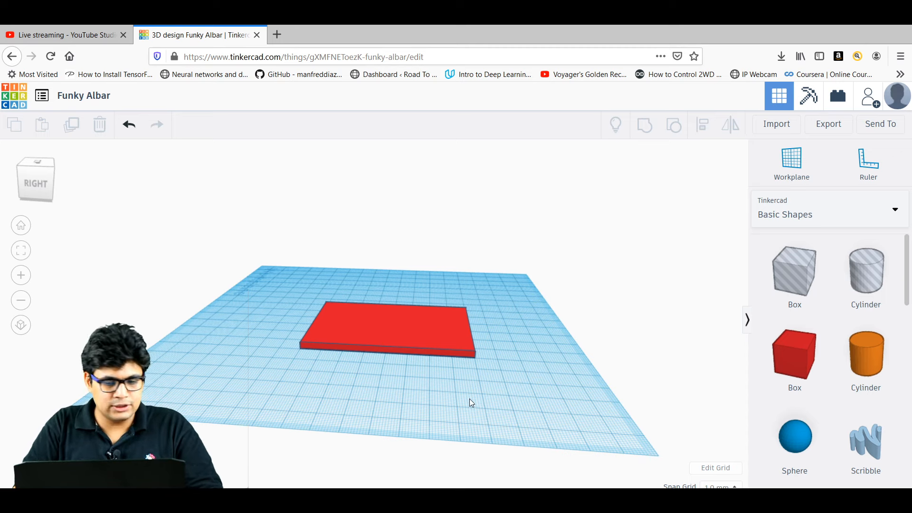
right_click_drag(482, 356, 402, 368)
Browse the Featured, then All shape generators, paging forward to reach MetaFillet.
left_click_drag(906, 266, 910, 384)
scroll(896, 342, "up", 8)
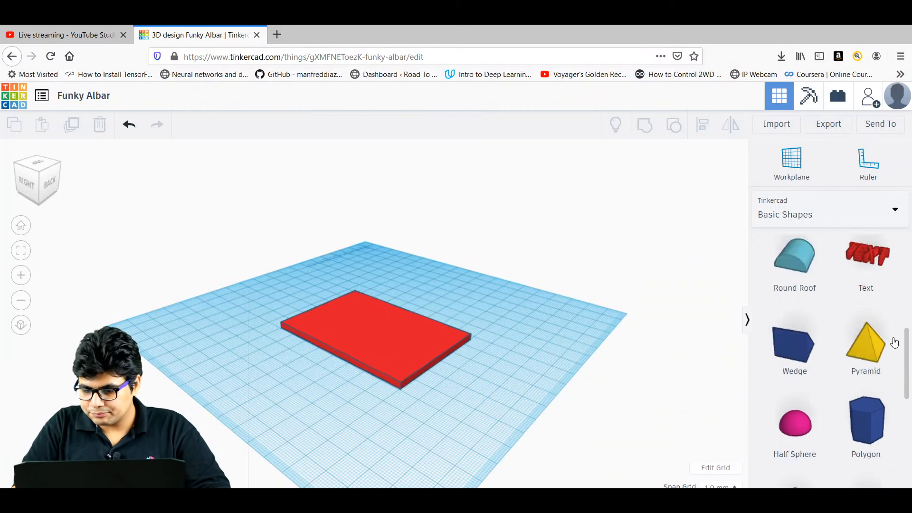
left_click(787, 218)
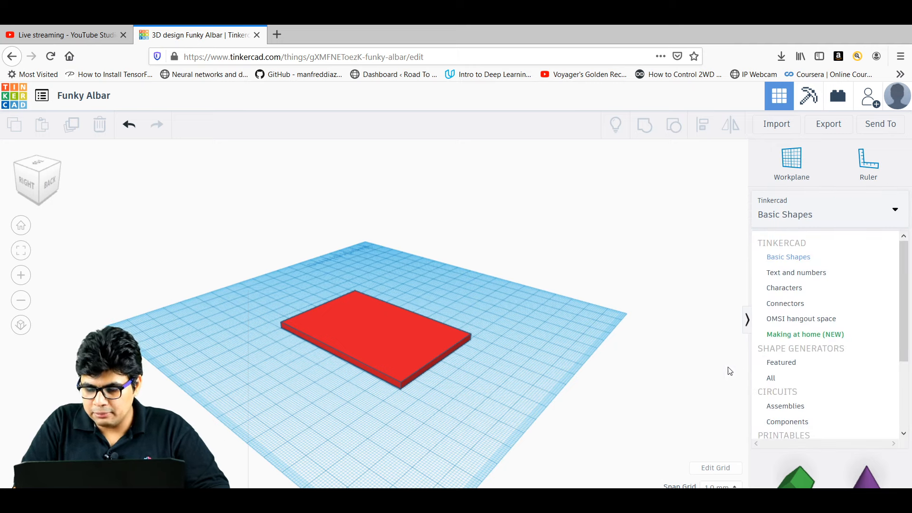
left_click(782, 363)
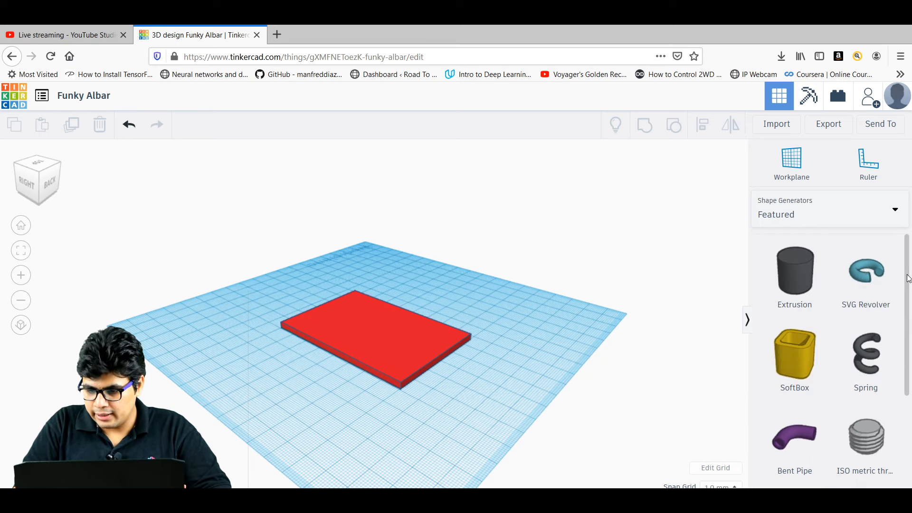
left_click_drag(908, 275, 911, 379)
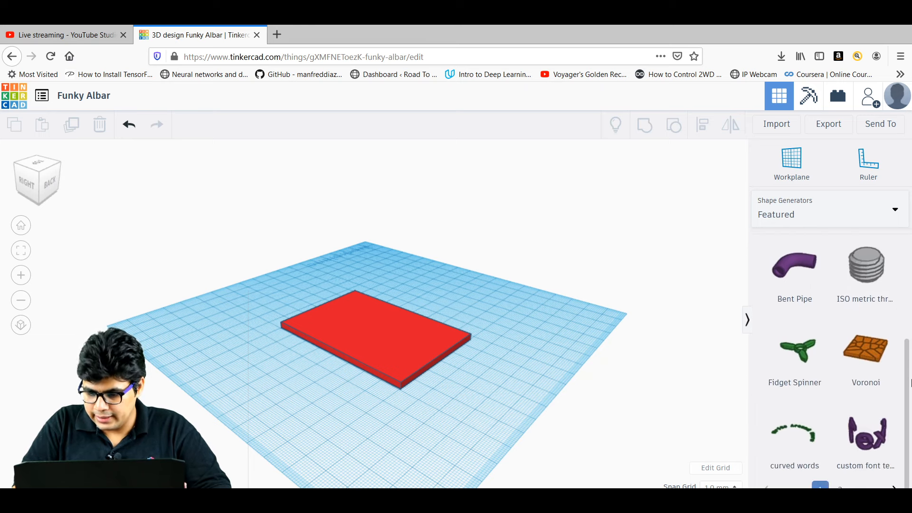
left_click(894, 486)
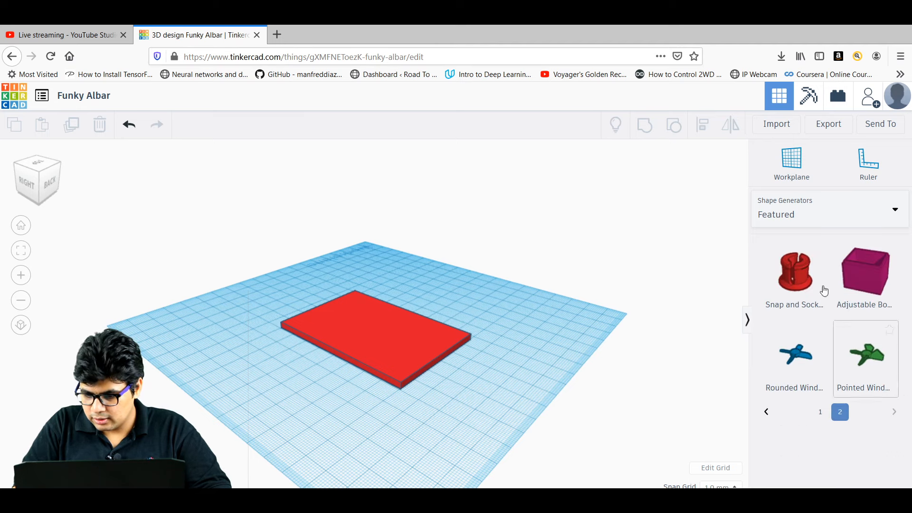
left_click(808, 214)
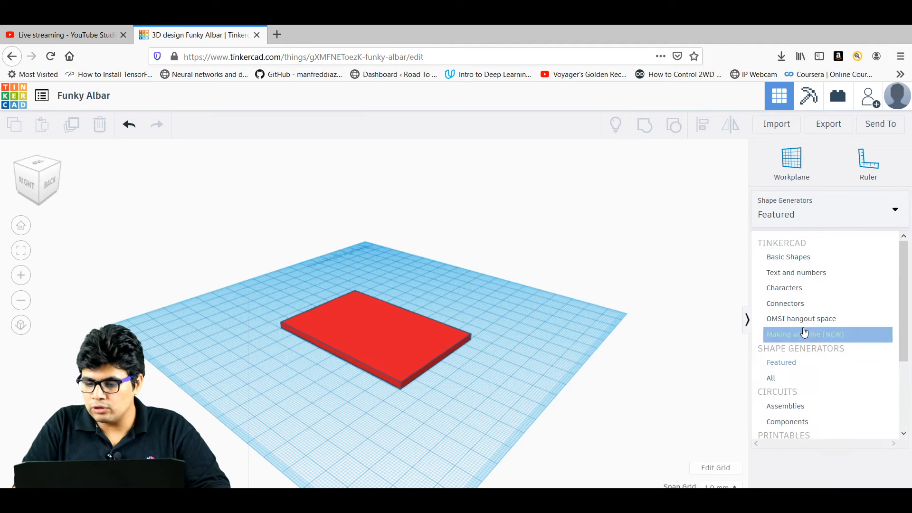
left_click(779, 383)
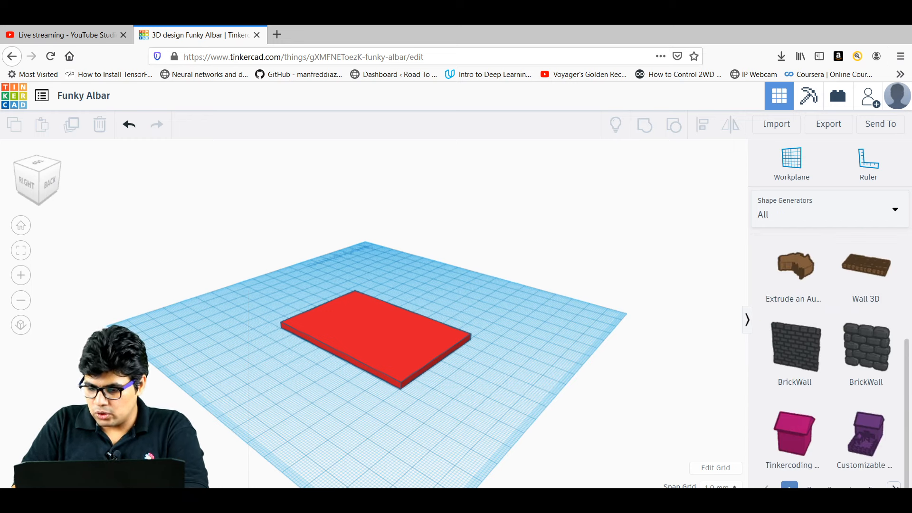
left_click(893, 486)
left_click(893, 486)
left_click(893, 486)
left_click(893, 487)
left_click(894, 486)
left_click(893, 486)
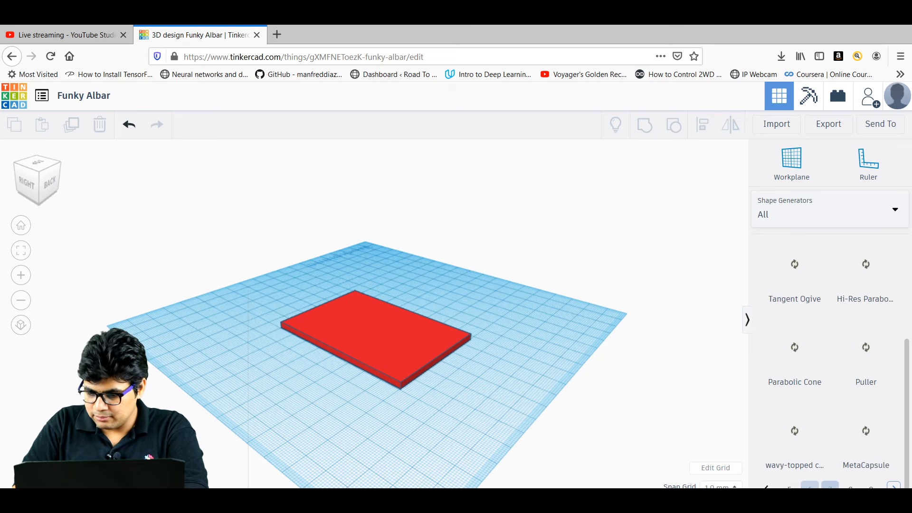
left_click(893, 486)
left_click(893, 487)
left_click(893, 487)
left_click(893, 486)
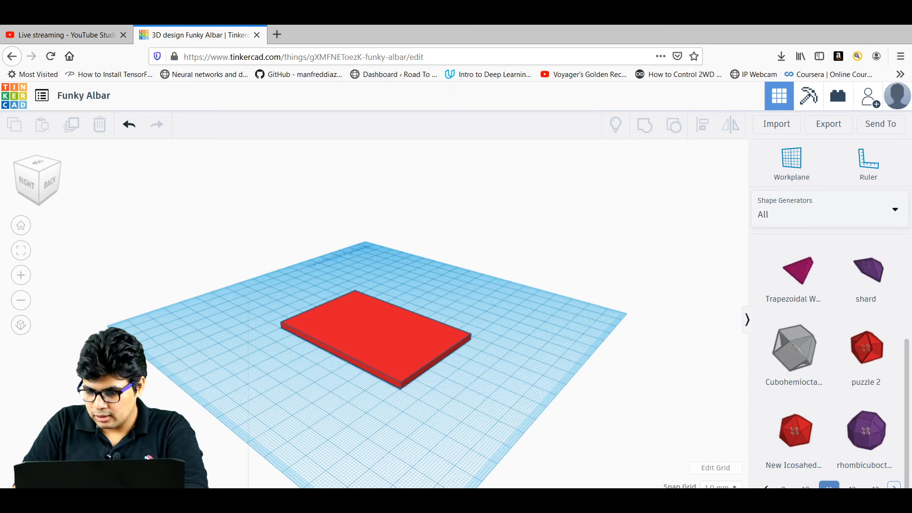
left_click(893, 487)
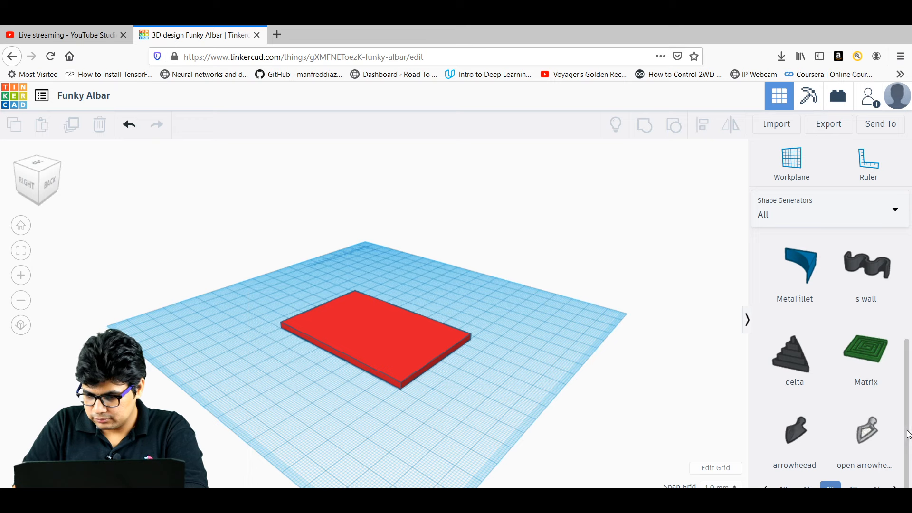
Star MetaFillet as a favourite and show the Favorites collection.
mouse_move(908, 431)
left_mouse_down()
mouse_move(909, 370)
mouse_move(911, 428)
mouse_move(909, 416)
left_mouse_up()
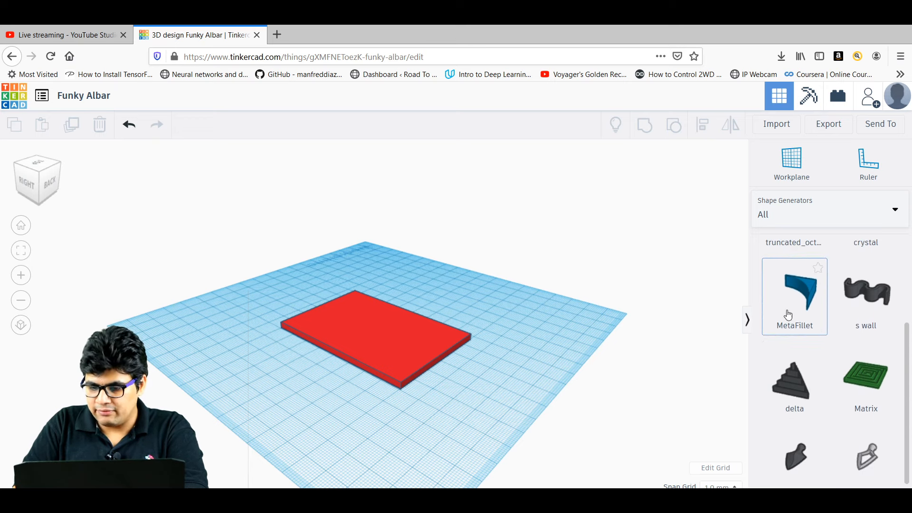
left_click(819, 269)
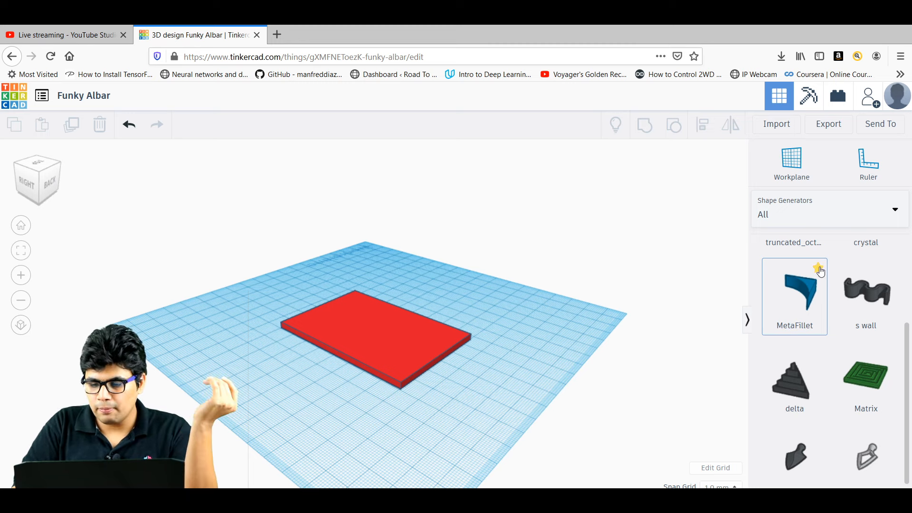
left_click(834, 209)
scroll(848, 374, "down", 3)
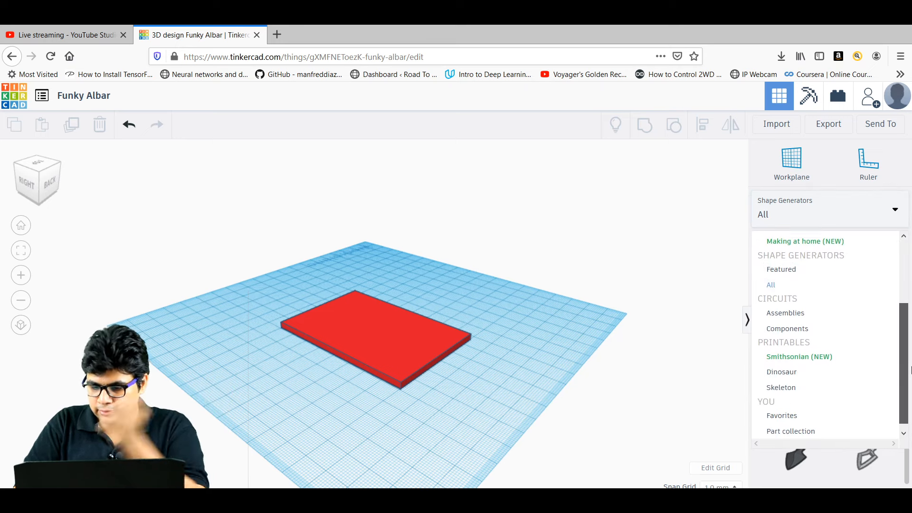
left_click(798, 409)
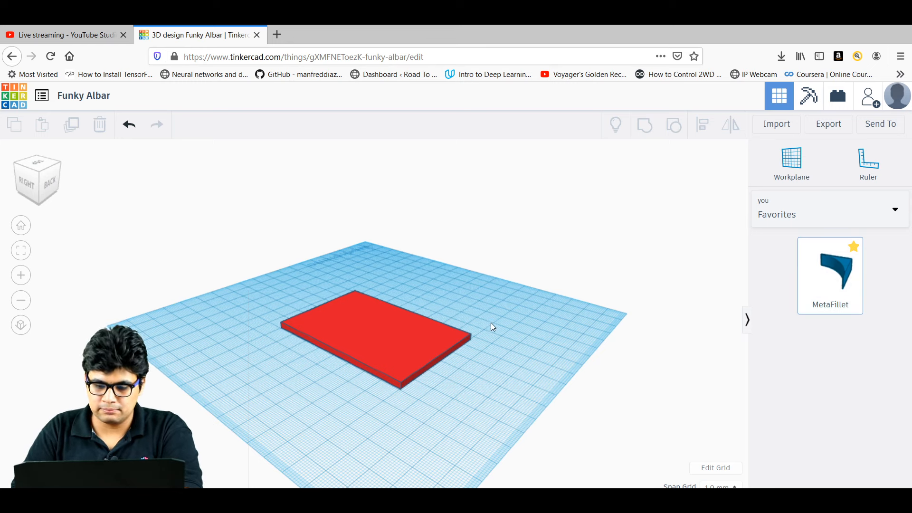
Drop a MetaFillet (radius 20, height 8) against the red plate's near-left corner and select both shapes.
left_click(504, 326)
right_click_drag(486, 371, 363, 399)
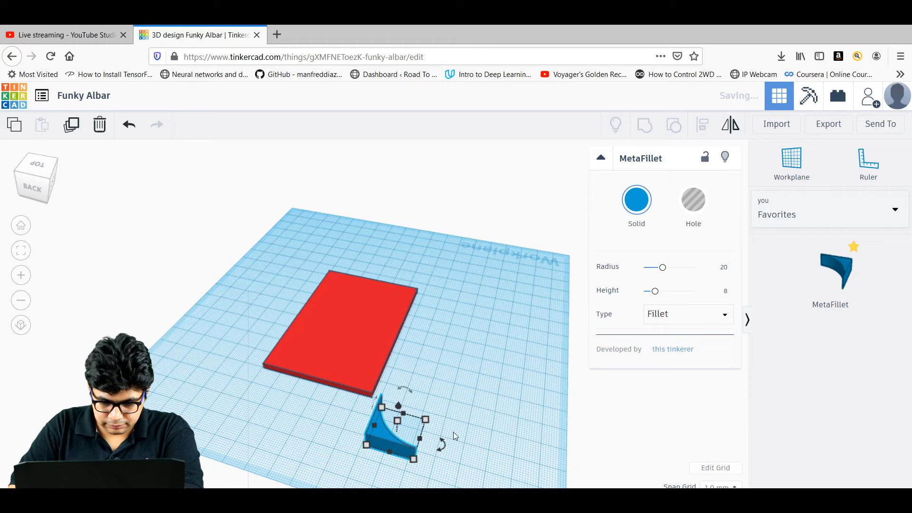
right_click_drag(310, 406, 224, 372)
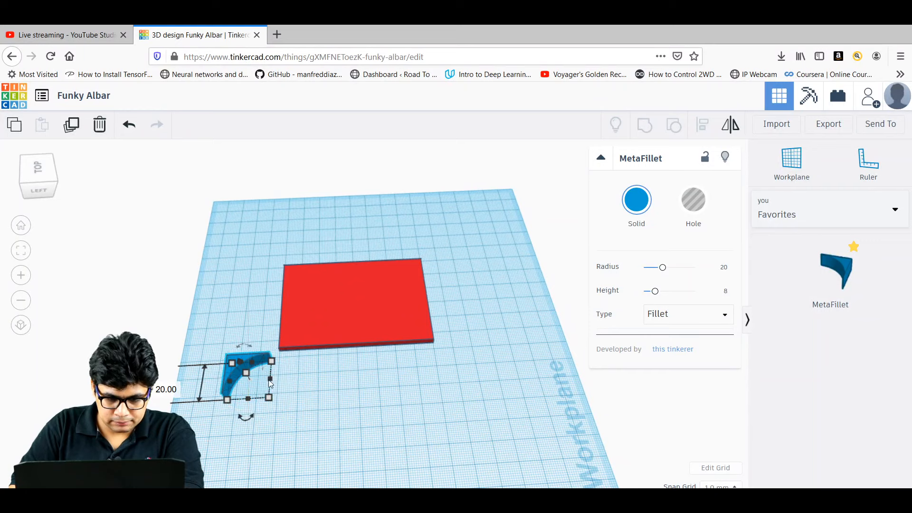
left_click_drag(235, 356, 276, 244)
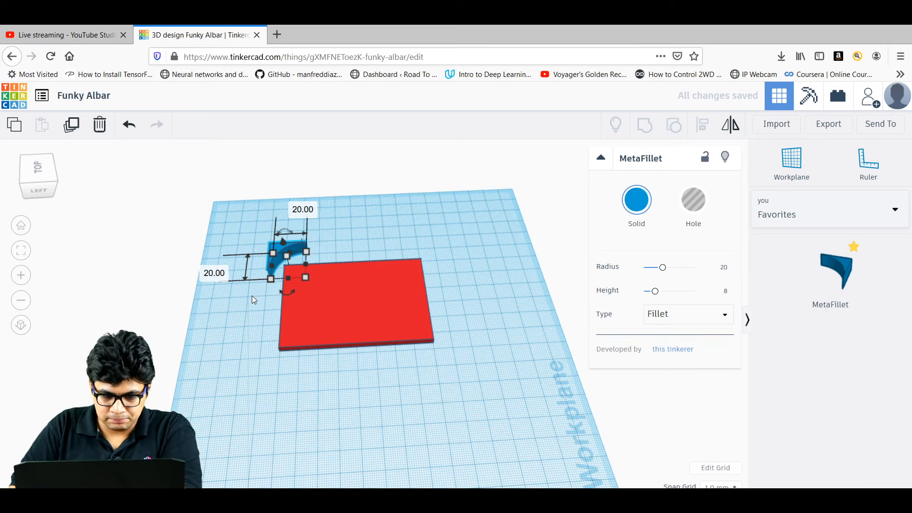
right_click_drag(227, 310, 408, 295)
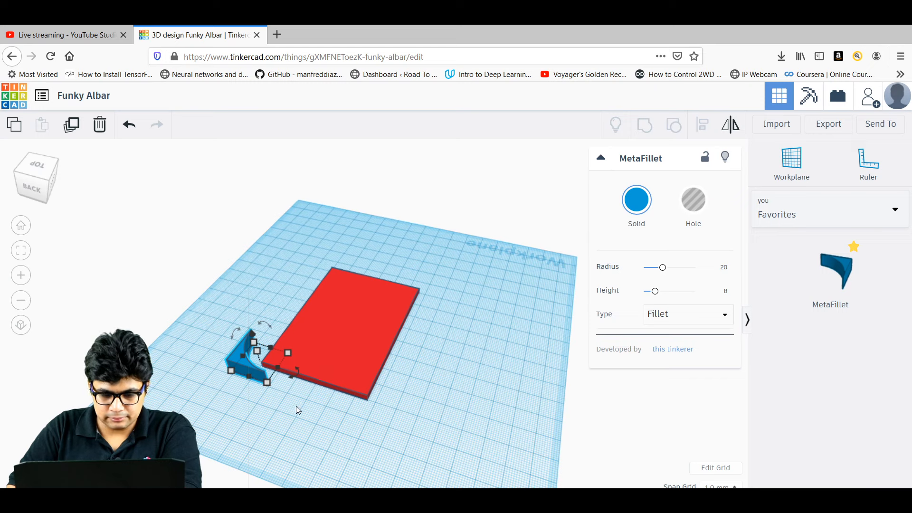
left_click_drag(324, 415, 215, 314)
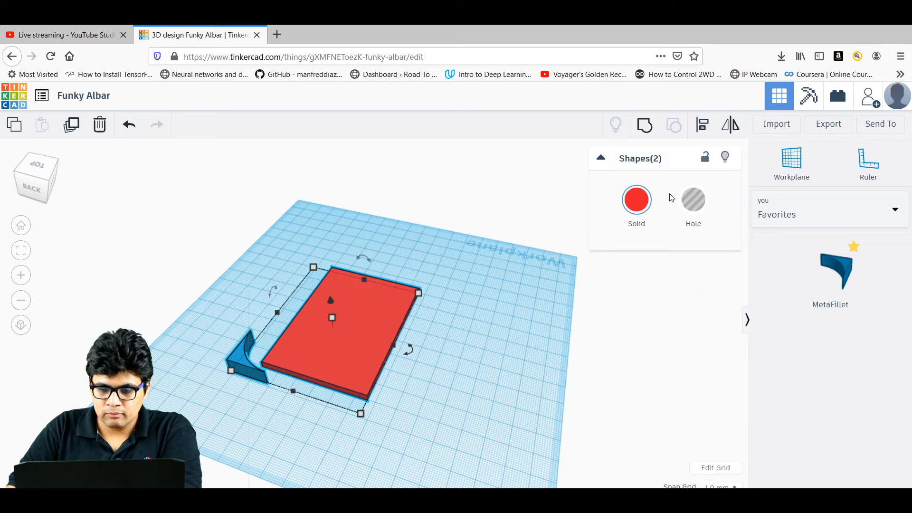
Align the red plate's left and front edges to the fillet, using the fillet as reference.
left_click(705, 129)
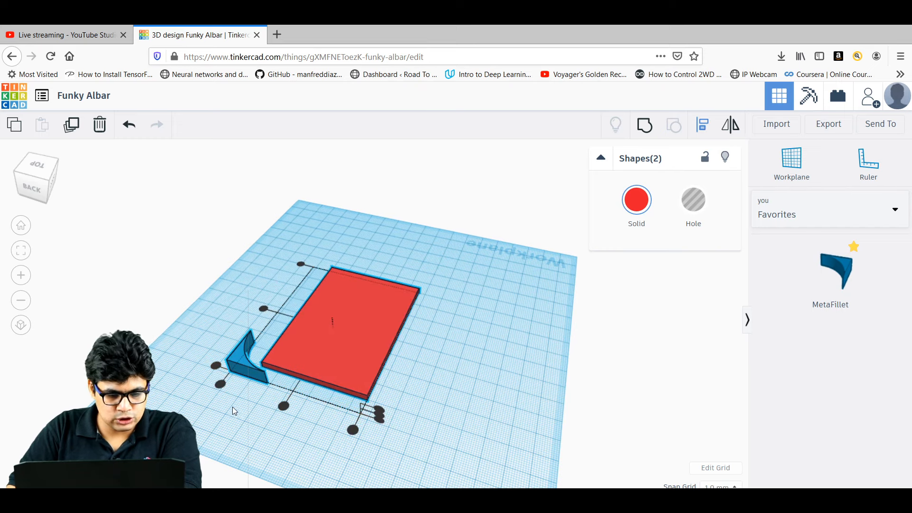
right_click_drag(230, 407, 282, 398)
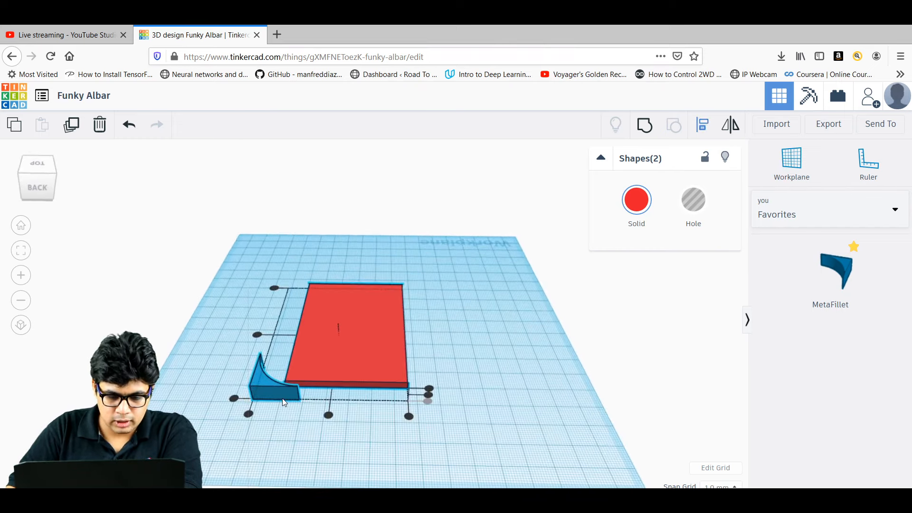
left_click(23, 279)
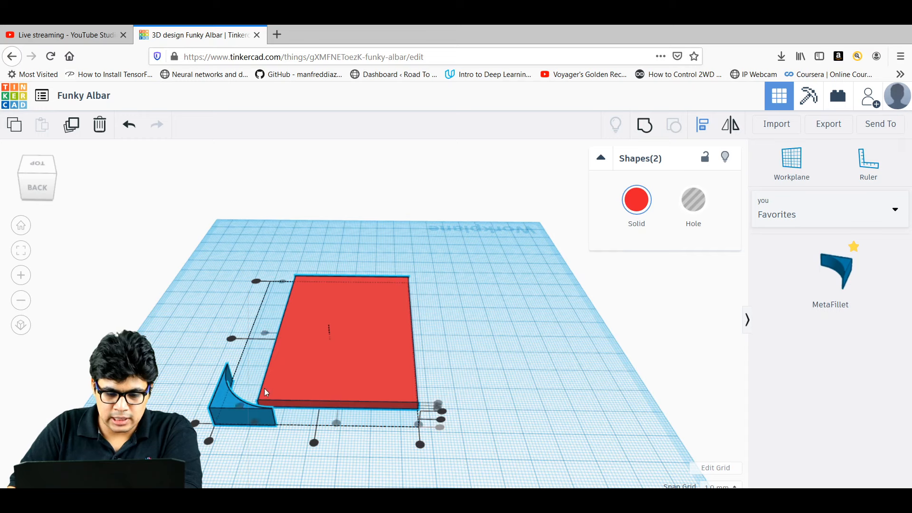
left_click(195, 424)
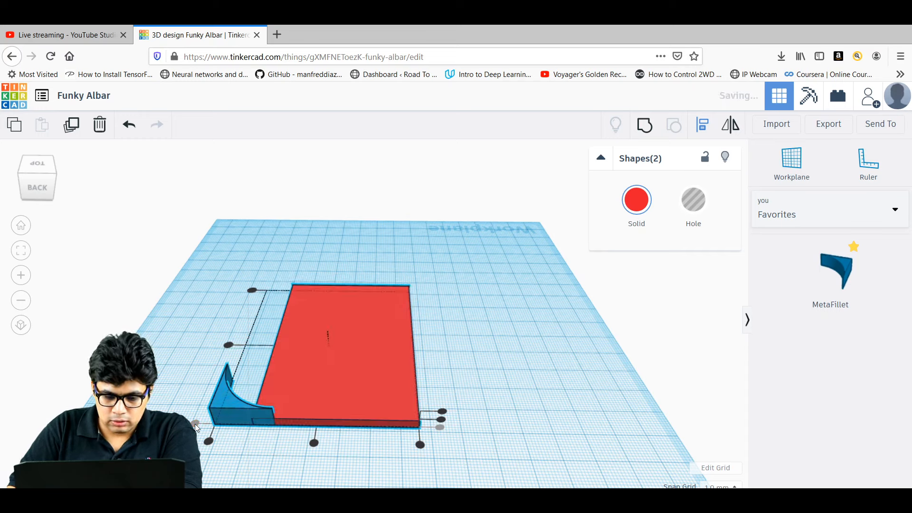
left_click(208, 440)
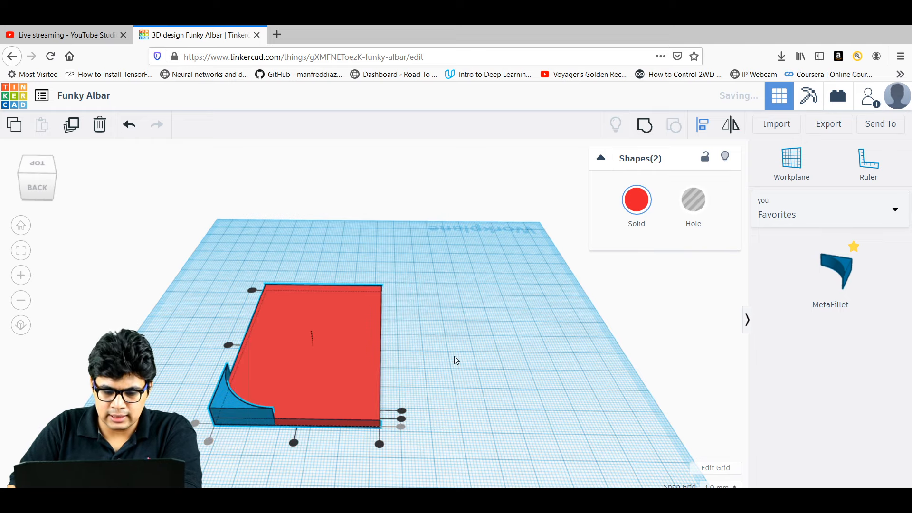
right_click_drag(454, 355, 389, 370)
key("l")
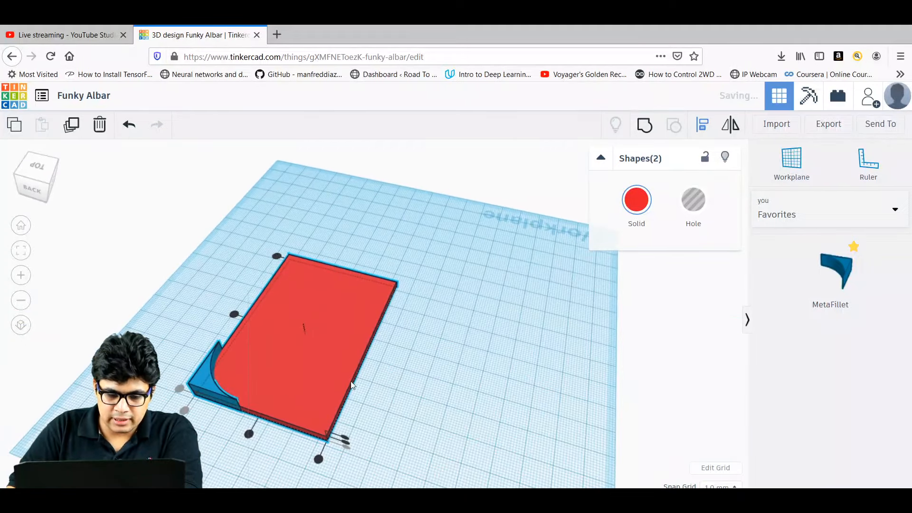
left_click(206, 379)
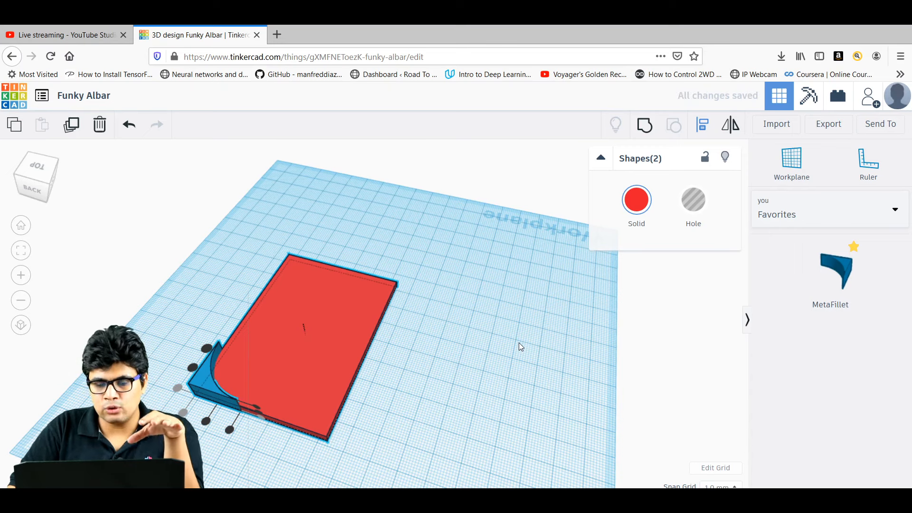
left_click(467, 358)
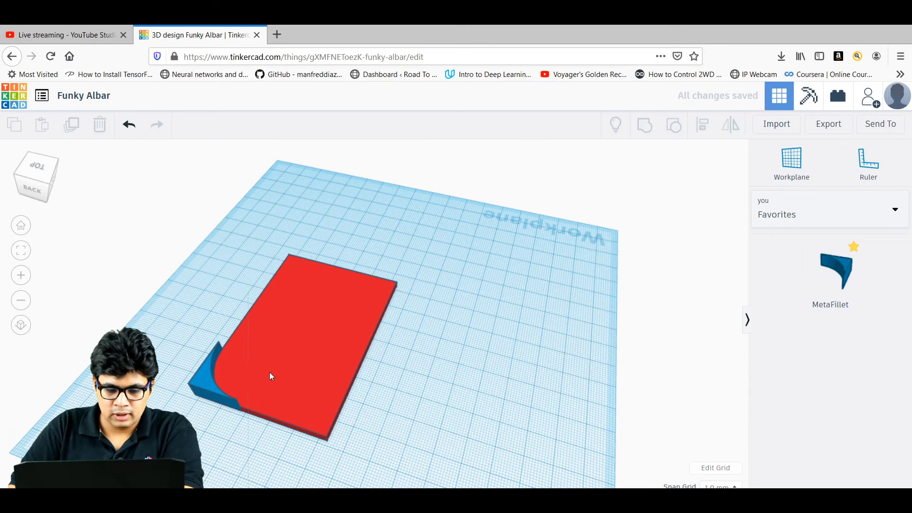
Set the fillet's radius to 20.
left_click(205, 378)
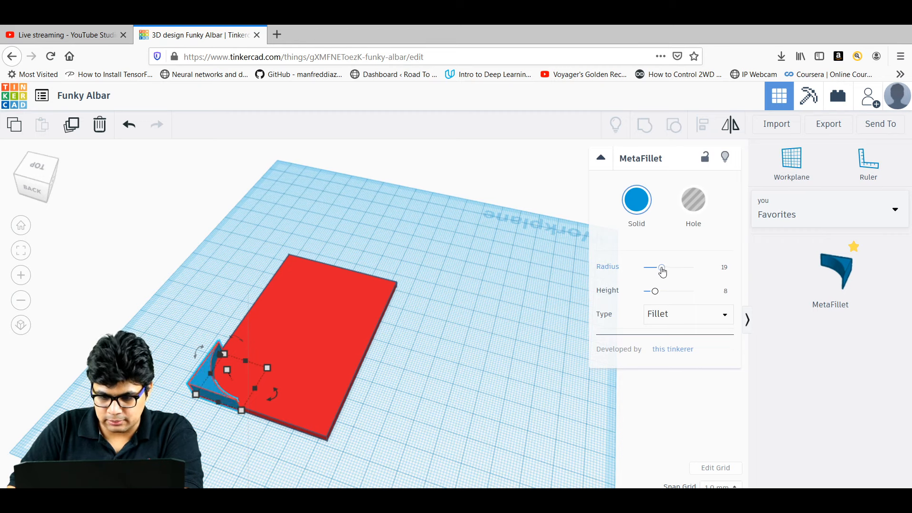
left_click_drag(662, 272, 656, 273)
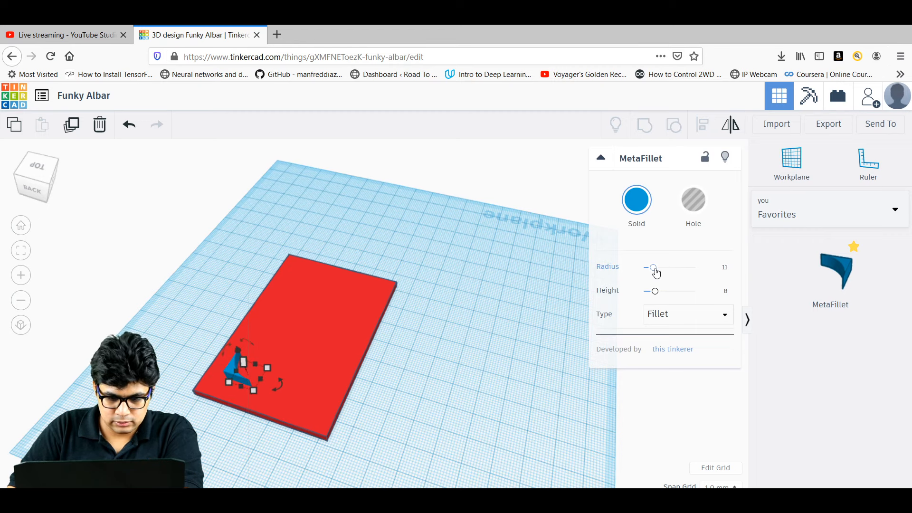
left_click(728, 266)
type("20")
key("Return")
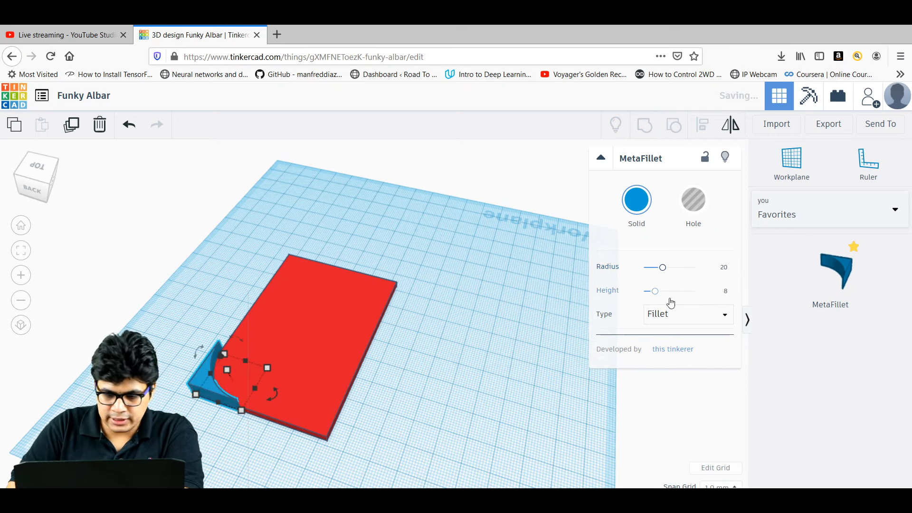
left_click(475, 389)
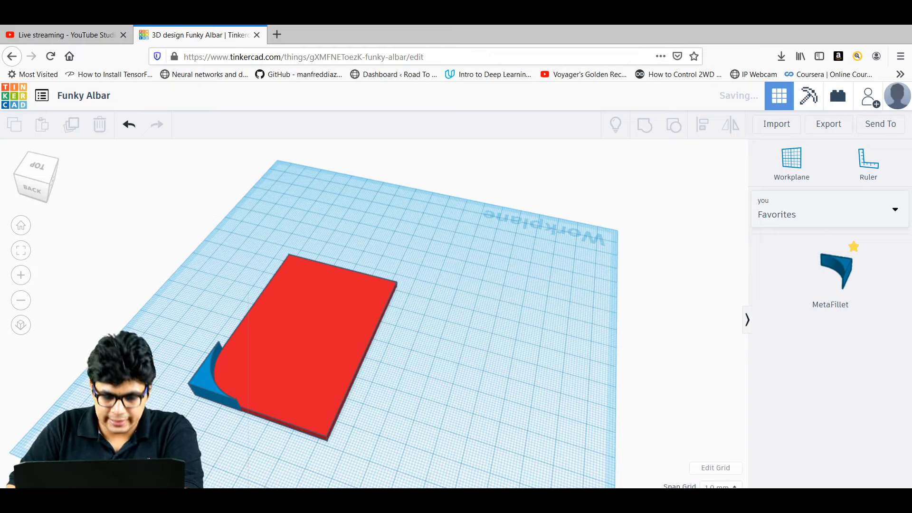
Make the fillet a hole and group it with the red plate into one rounded corner.
right_click_drag(190, 428, 199, 392)
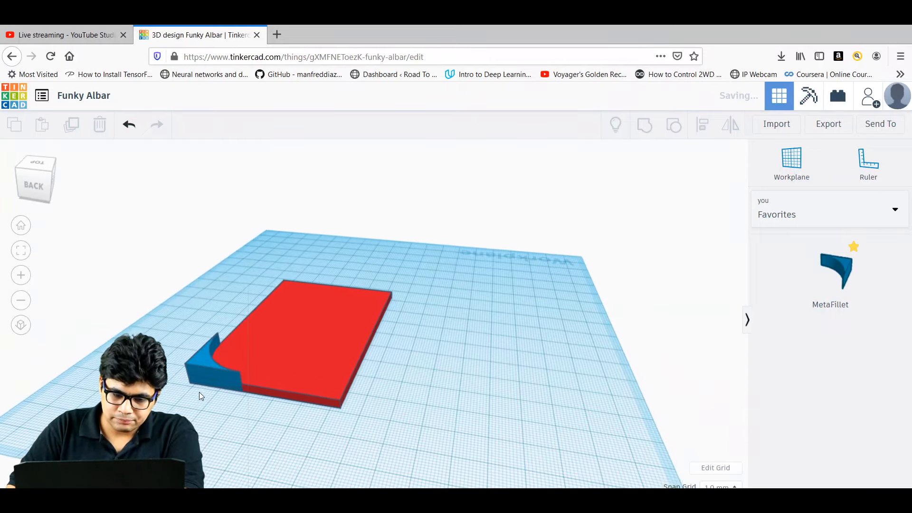
left_click(203, 364)
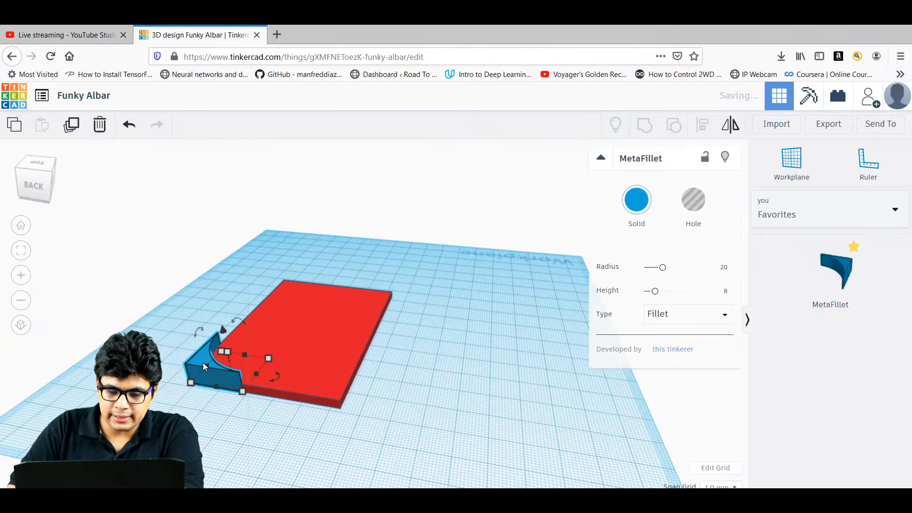
left_click(702, 212)
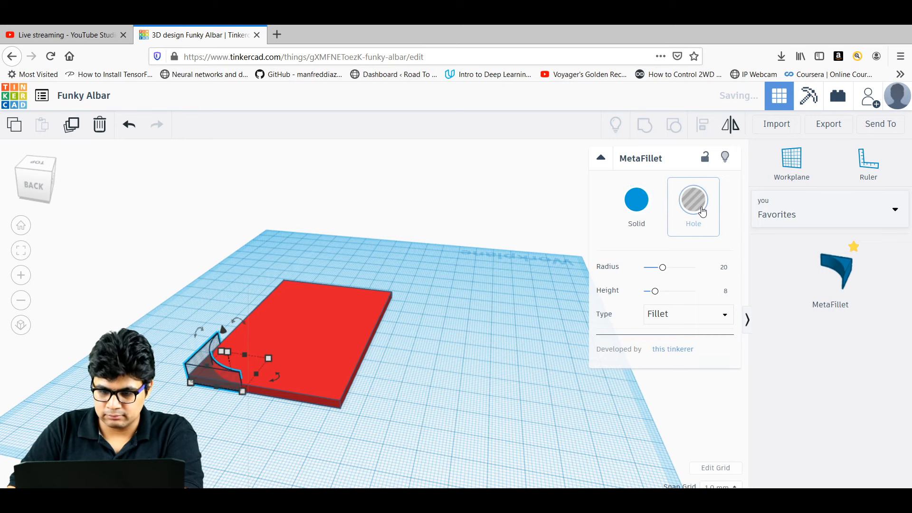
left_click(366, 420)
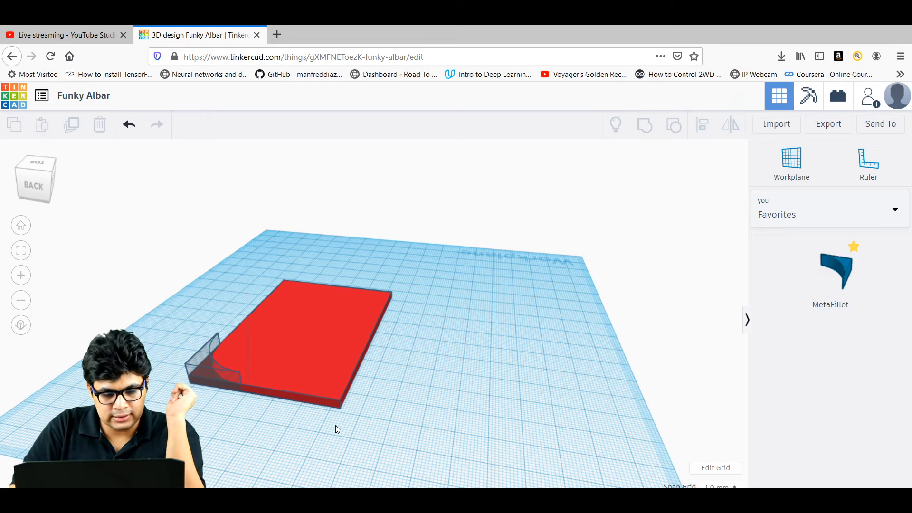
left_click_drag(337, 425, 182, 315)
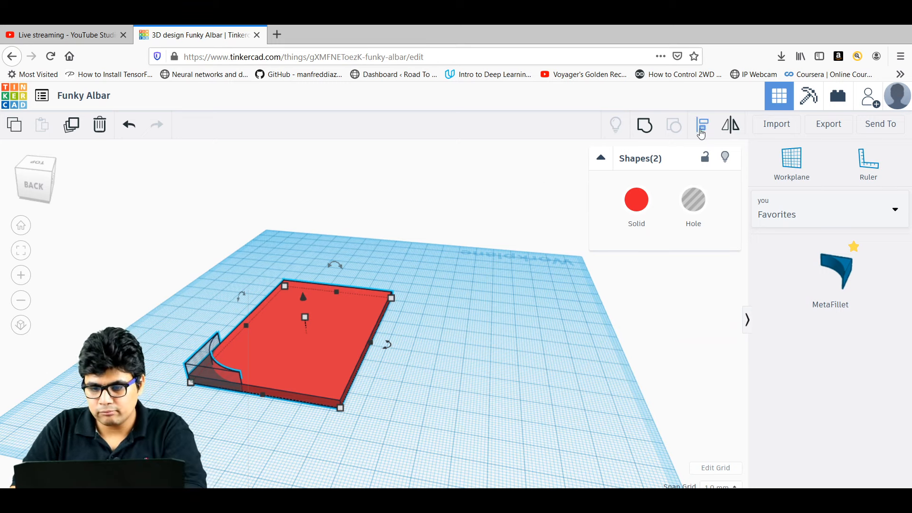
left_click(645, 126)
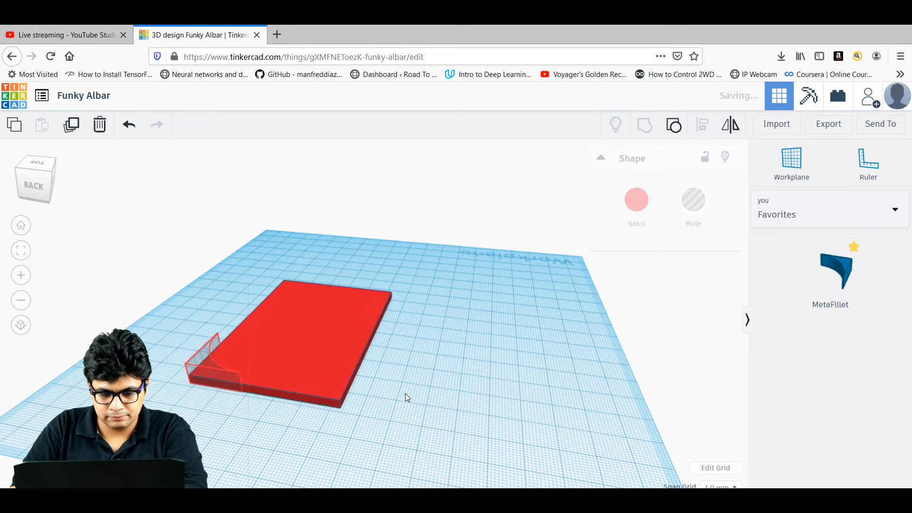
left_click(429, 420)
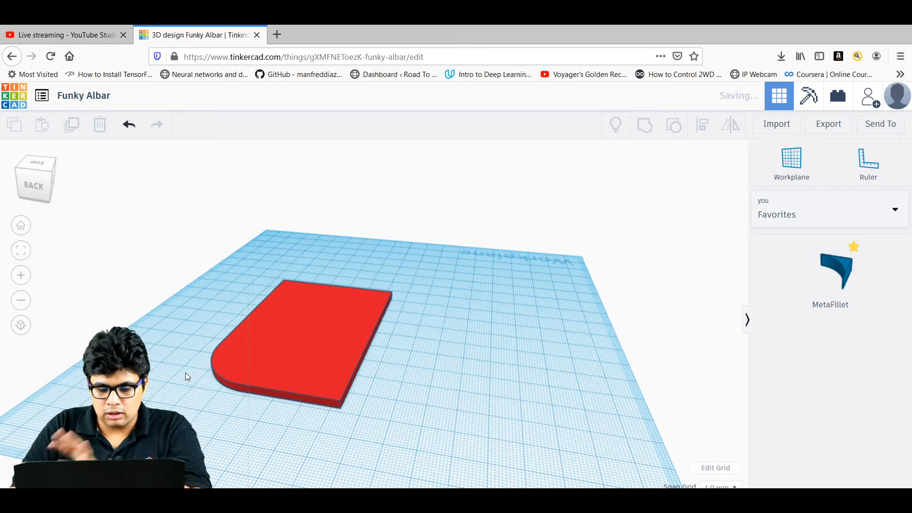
right_click_drag(184, 372, 121, 366)
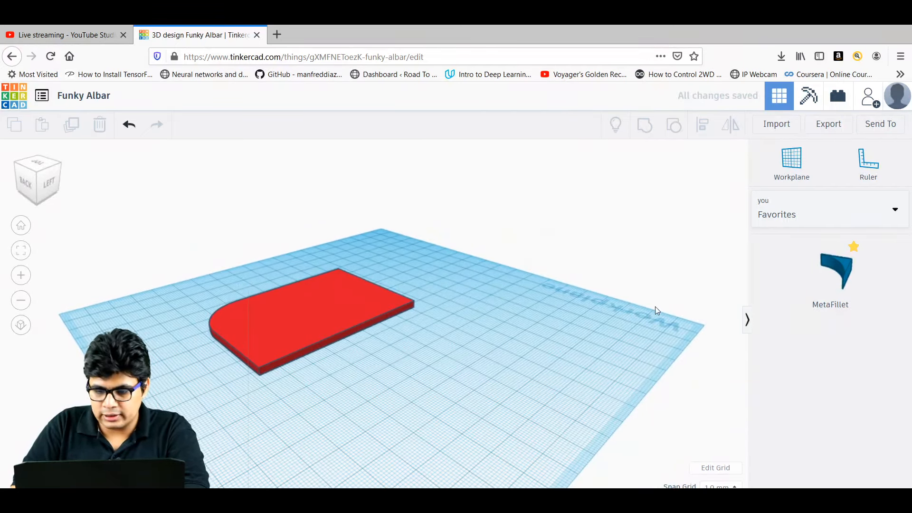
Add another fillet, rotate it 90°, and move it to the red base's next corner.
left_click_drag(834, 270, 332, 343)
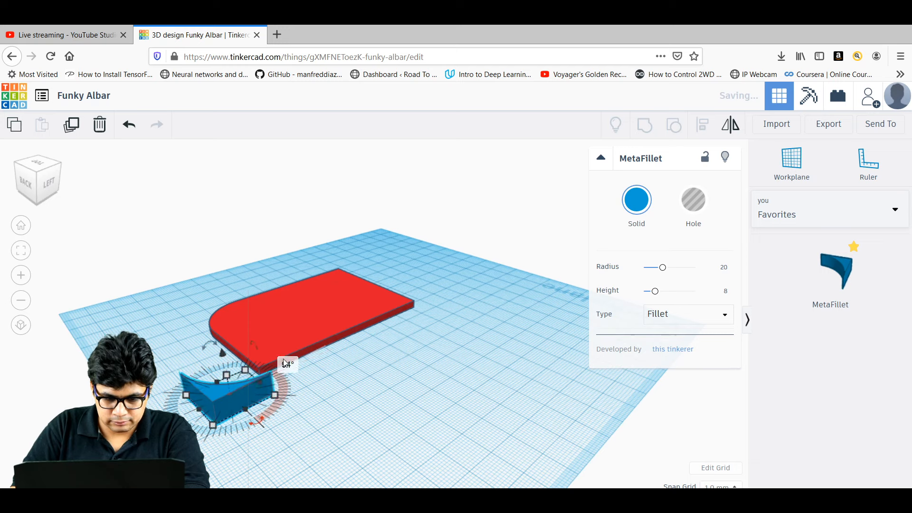
left_click(285, 362)
type("90")
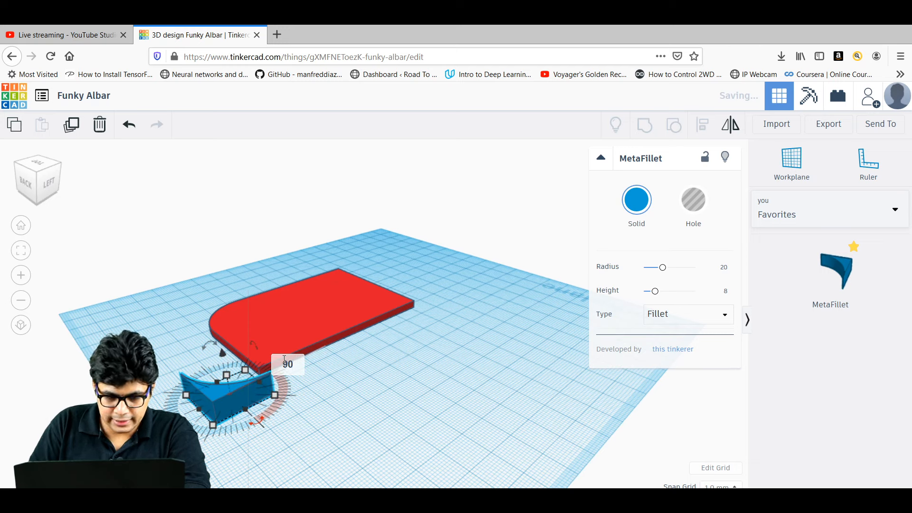
key("Return")
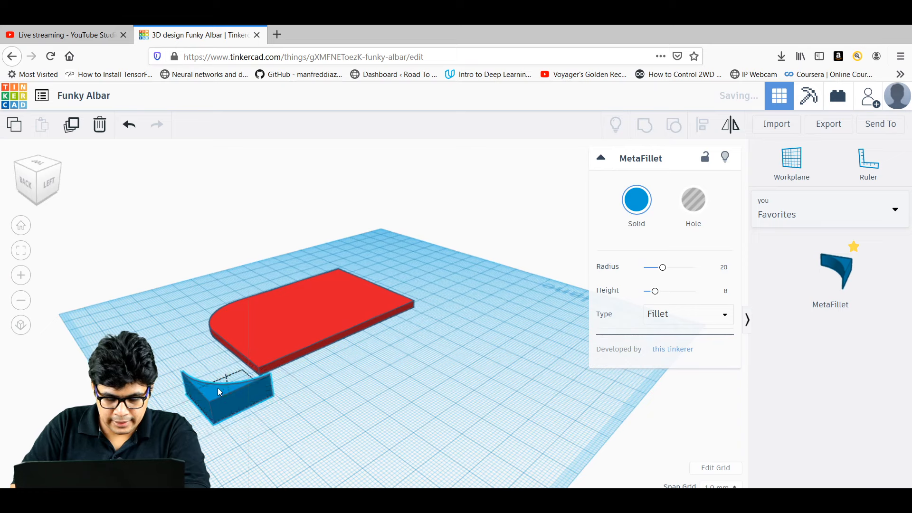
left_click_drag(218, 387, 256, 353)
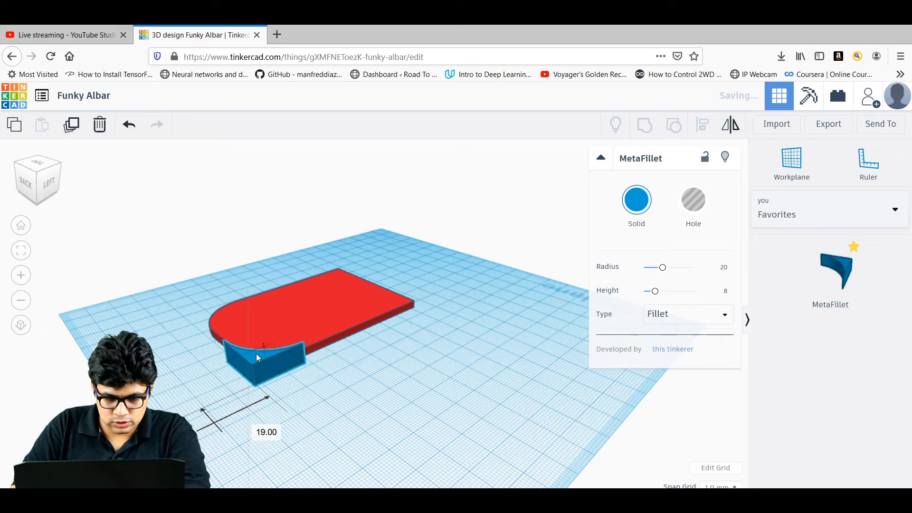
left_click(348, 377)
right_click_drag(348, 377, 322, 418)
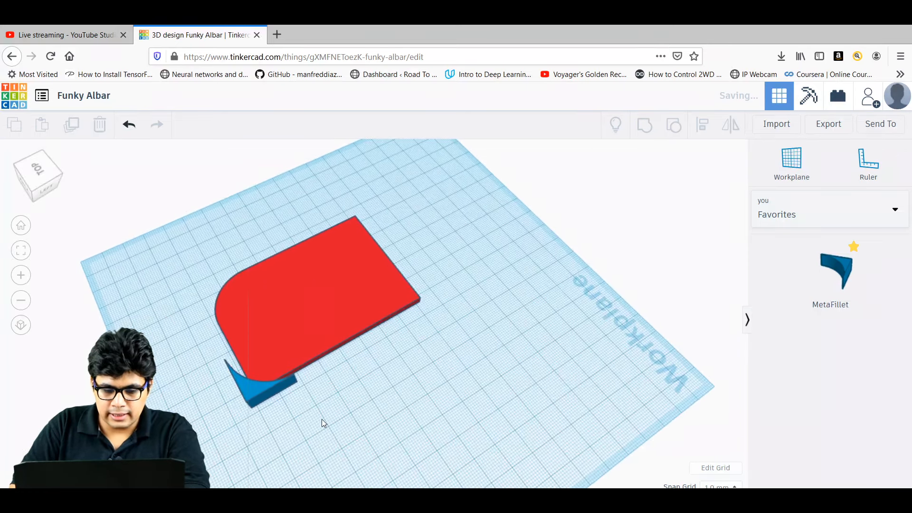
Align the red base and the fillet along both edges.
left_click(241, 355)
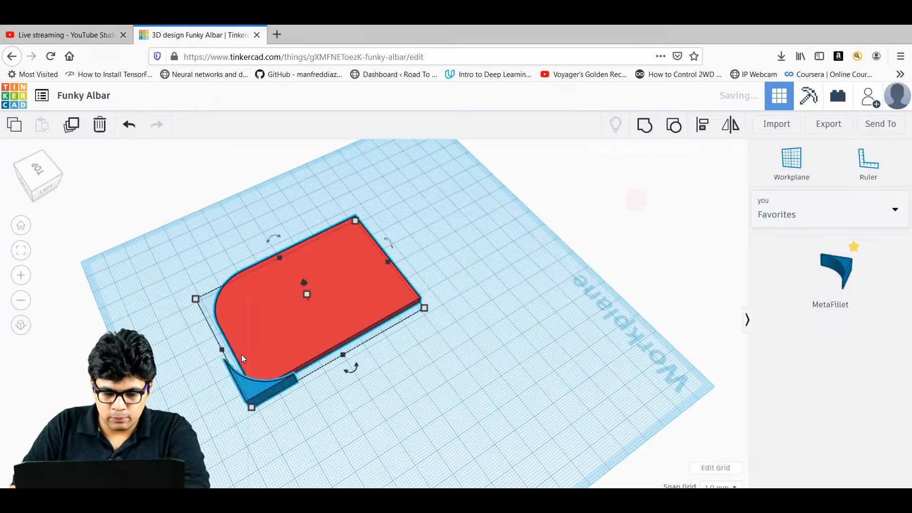
left_click(702, 126)
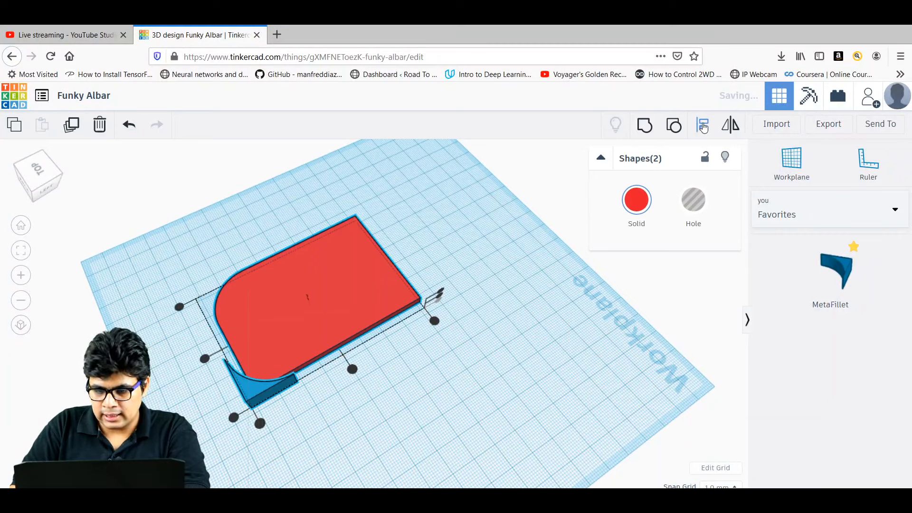
left_click(235, 420)
left_click(260, 424)
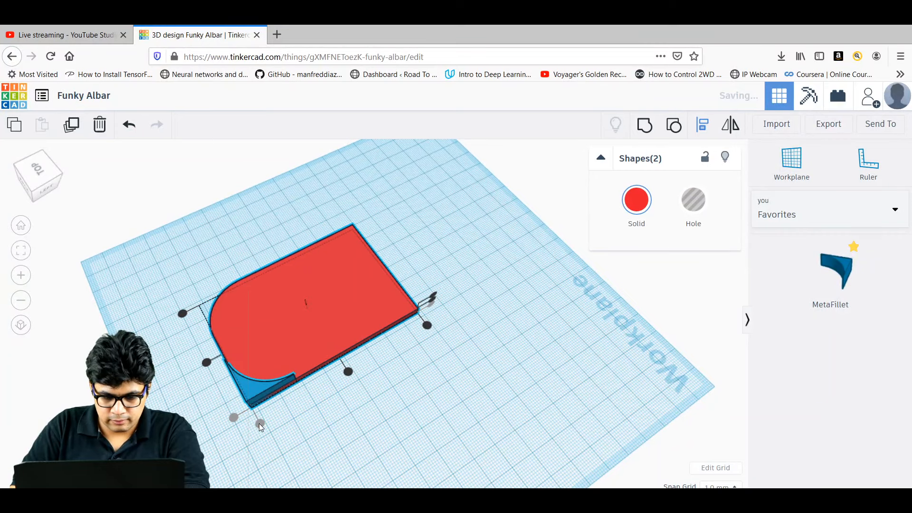
left_click(315, 435)
Turn the fillet into a hole and group it with the red base.
left_click(258, 385)
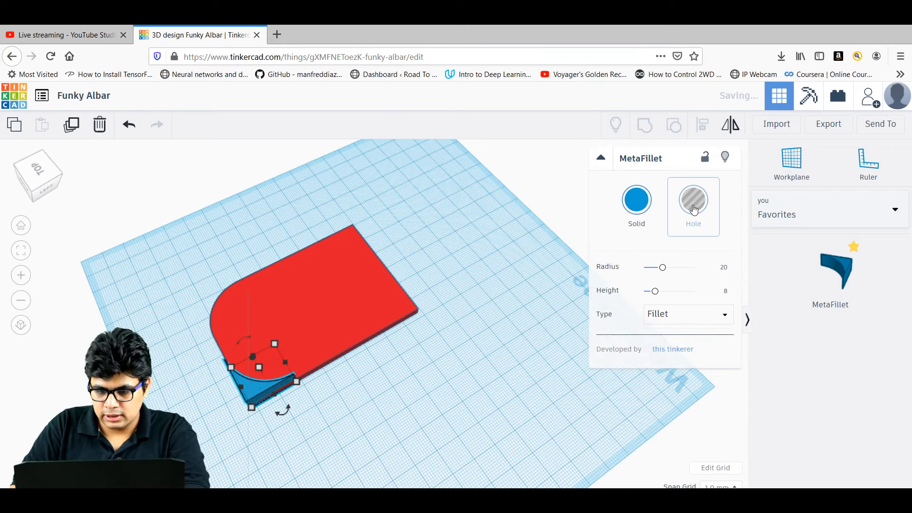
left_click(366, 410)
left_click_drag(367, 409, 230, 340)
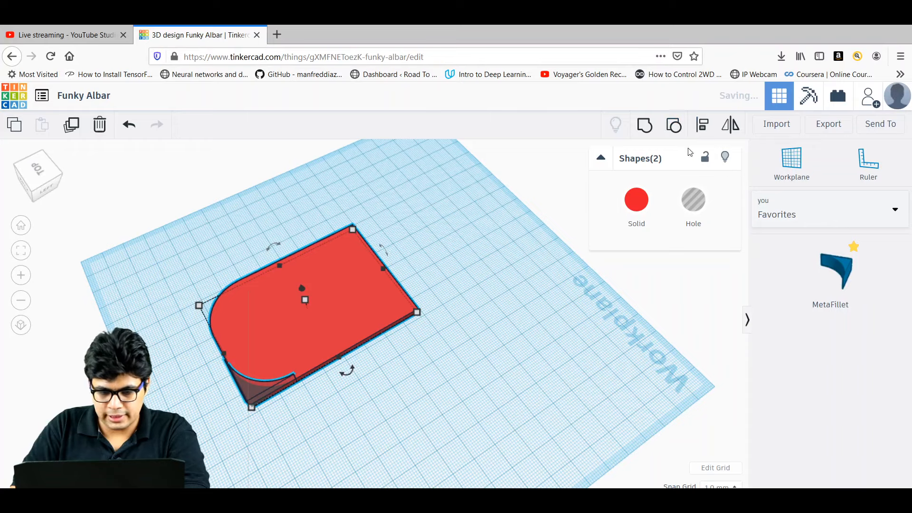
left_click(645, 125)
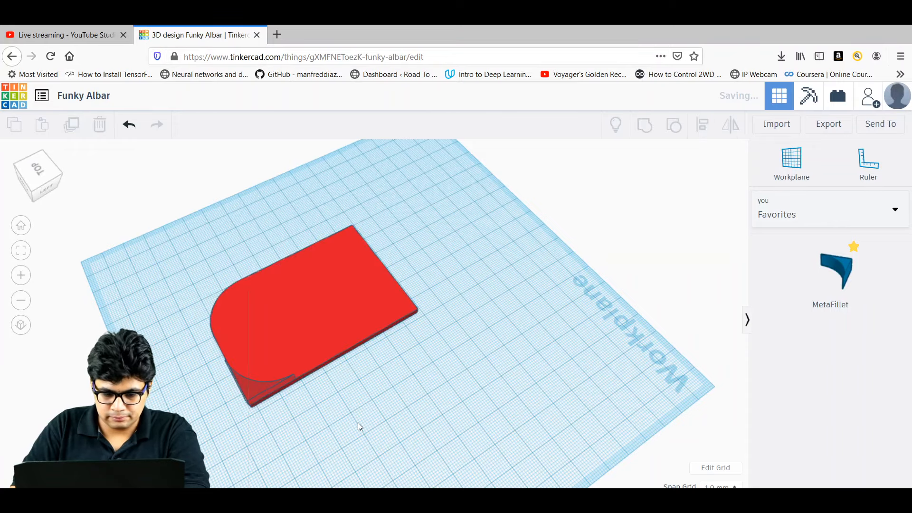
left_click(358, 423)
right_click_drag(358, 423, 275, 418)
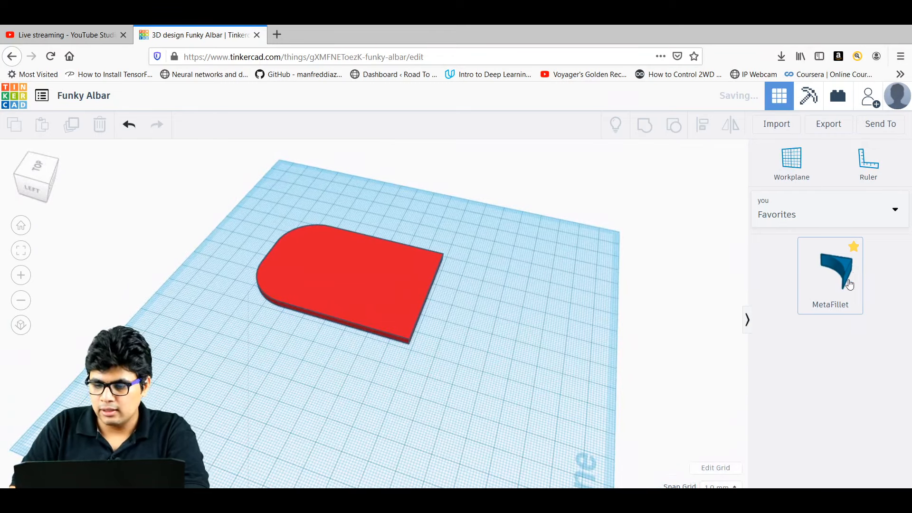
Add a third fillet, rotate it 90°, and move it onto the red base's corner.
left_click_drag(849, 274, 461, 381)
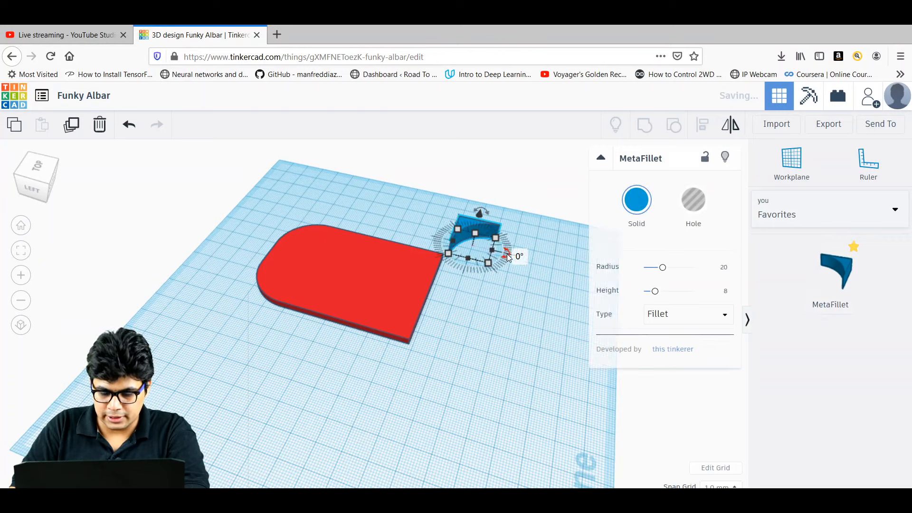
left_click(519, 255)
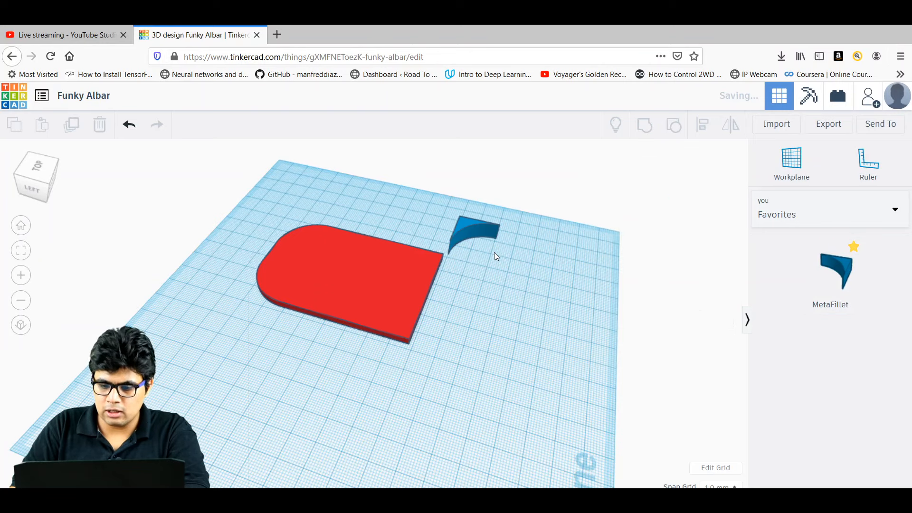
left_click(474, 225)
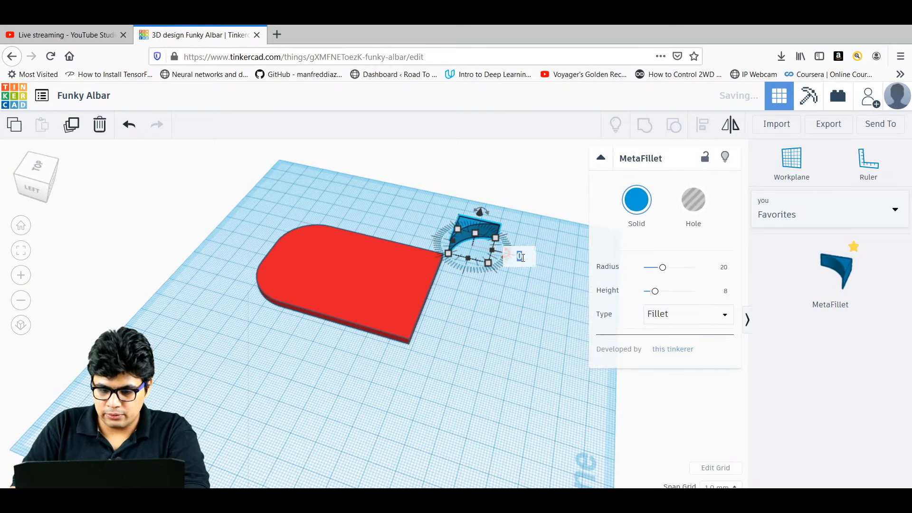
key("Return")
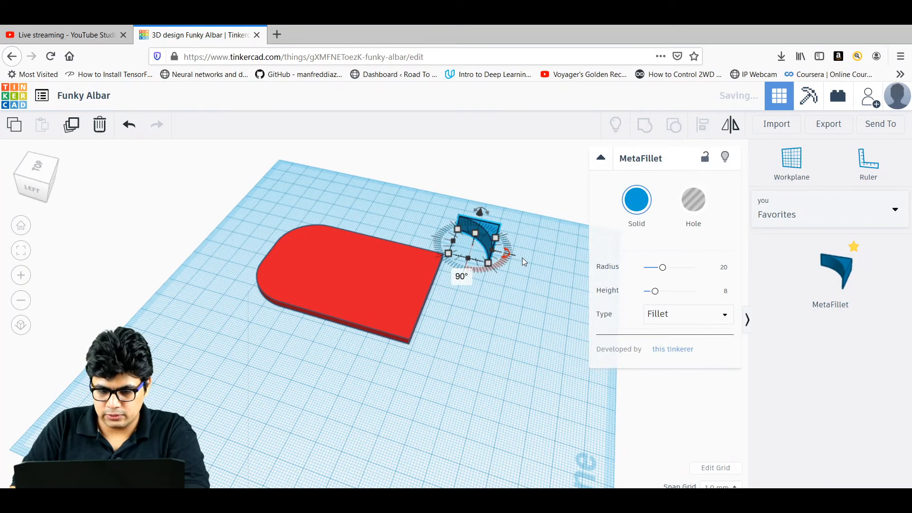
left_click(517, 313)
right_click_drag(517, 313, 380, 344)
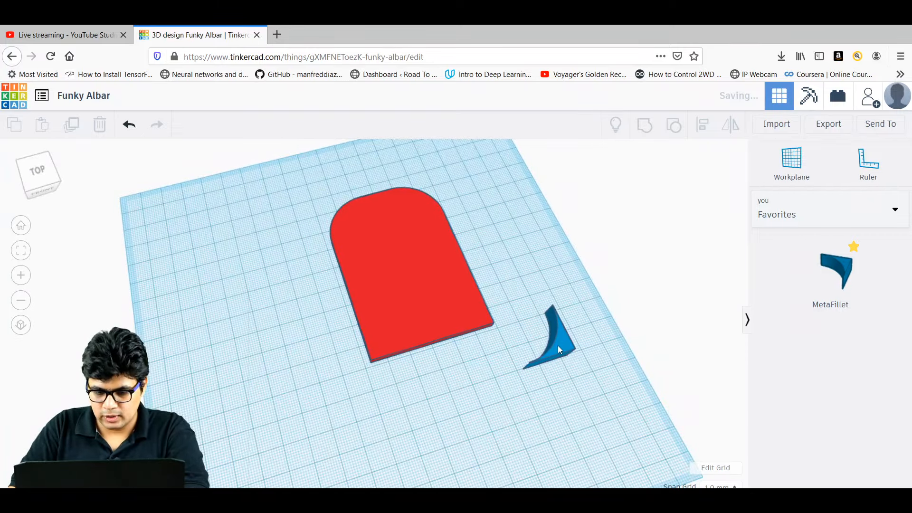
left_click_drag(558, 346, 479, 321)
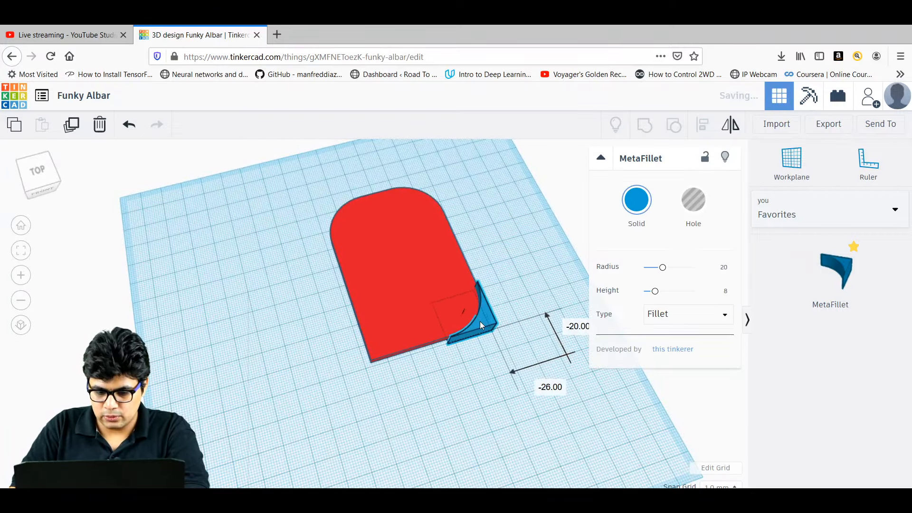
left_click(484, 390)
Align the red base's front edge with the fillet.
left_click_drag(490, 393, 438, 271)
left_click(699, 132)
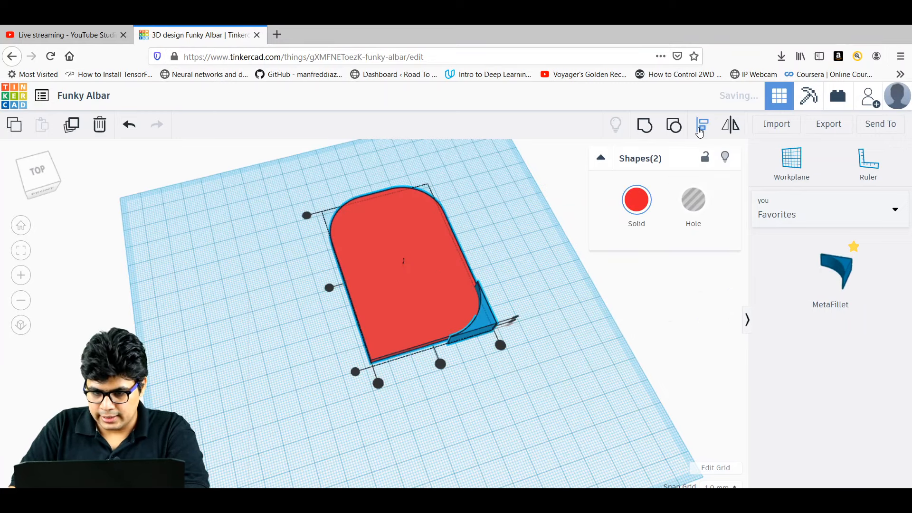
right_click_drag(539, 382, 362, 346)
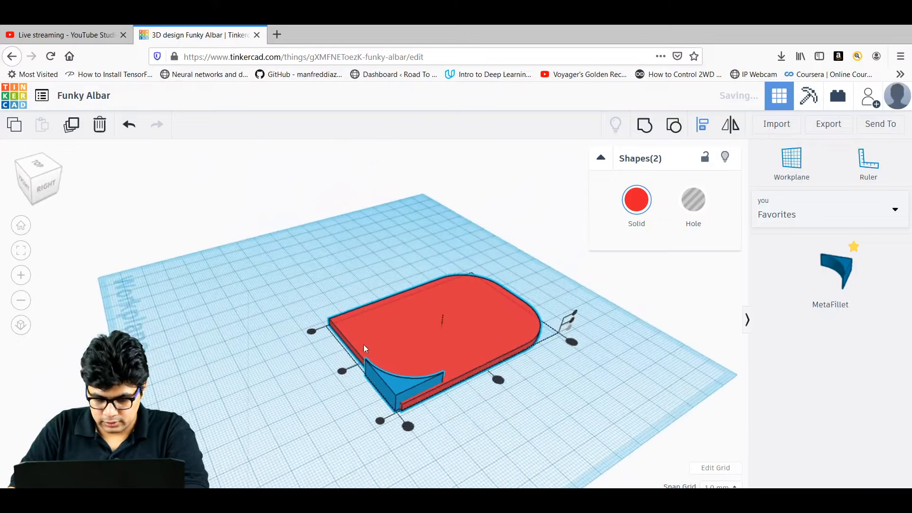
left_click(407, 427)
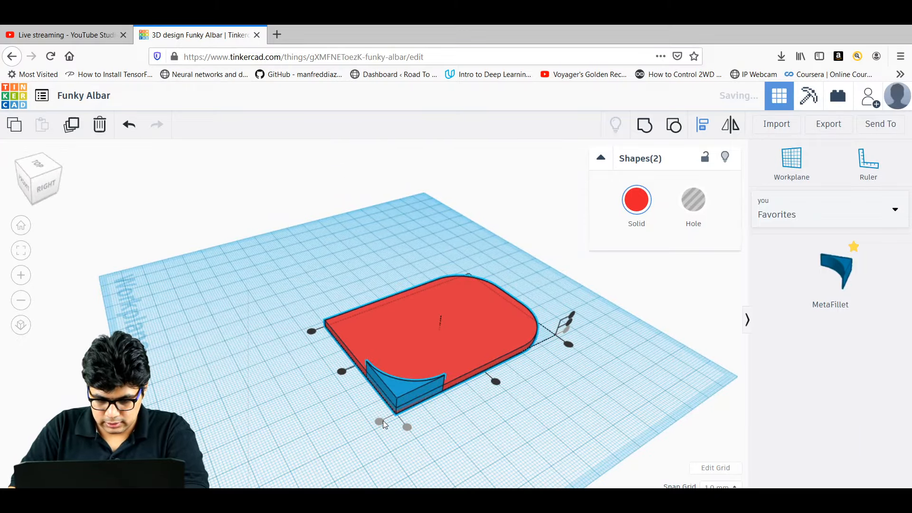
left_click(522, 460)
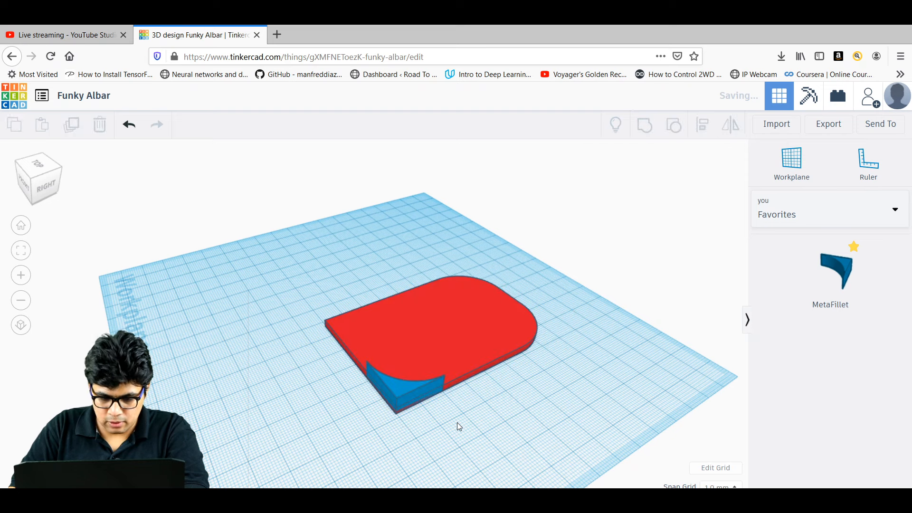
Turn the fillet into a hole and group it with the red base.
left_click(412, 392)
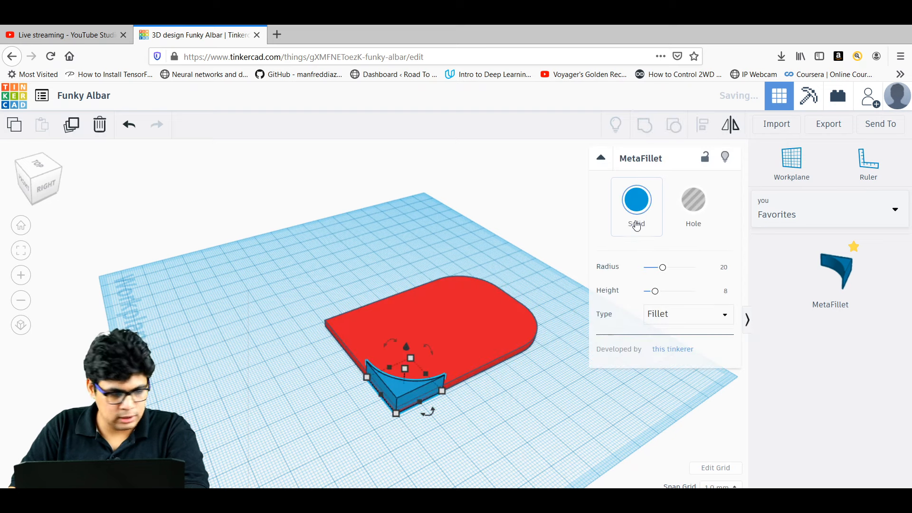
left_click(697, 204)
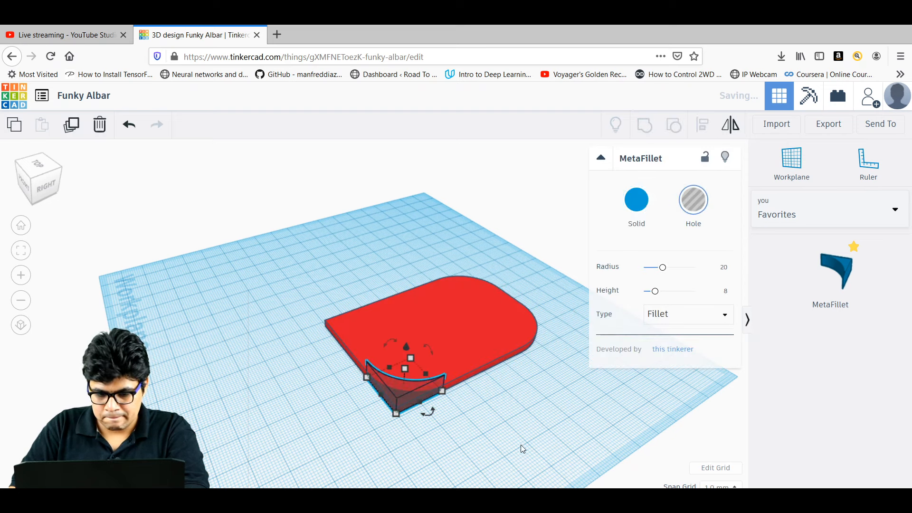
left_click_drag(514, 436, 372, 340)
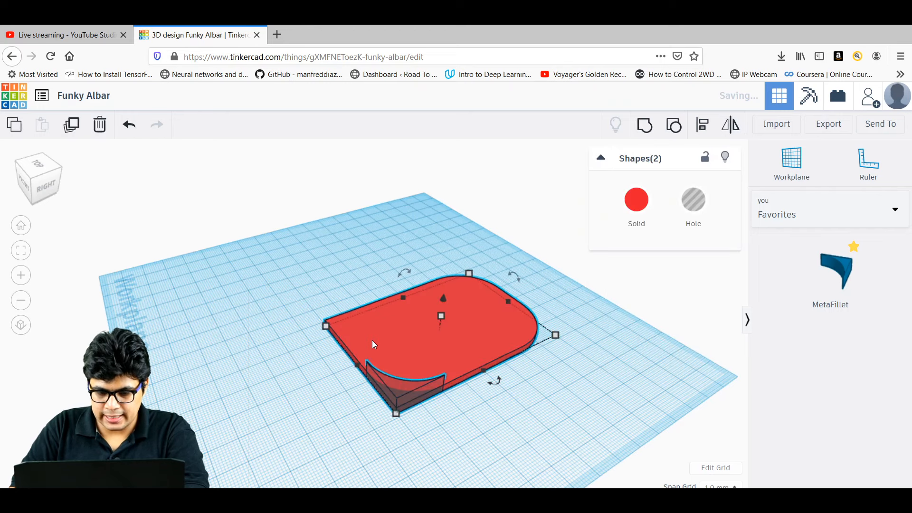
left_click(646, 126)
left_click(611, 368)
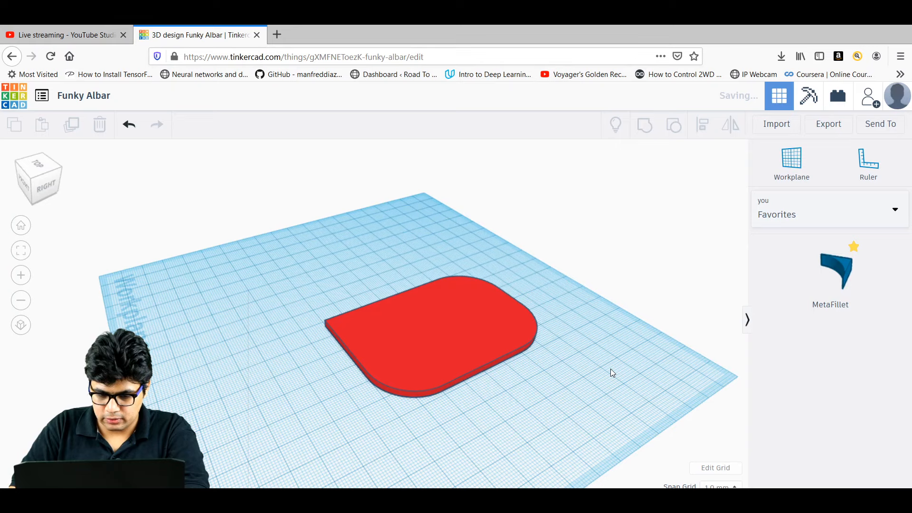
Add a fourth fillet rotated -180°, nudge it against the last square corner, and select both shapes.
right_click_drag(278, 349, 570, 309)
left_click_drag(850, 268, 354, 279)
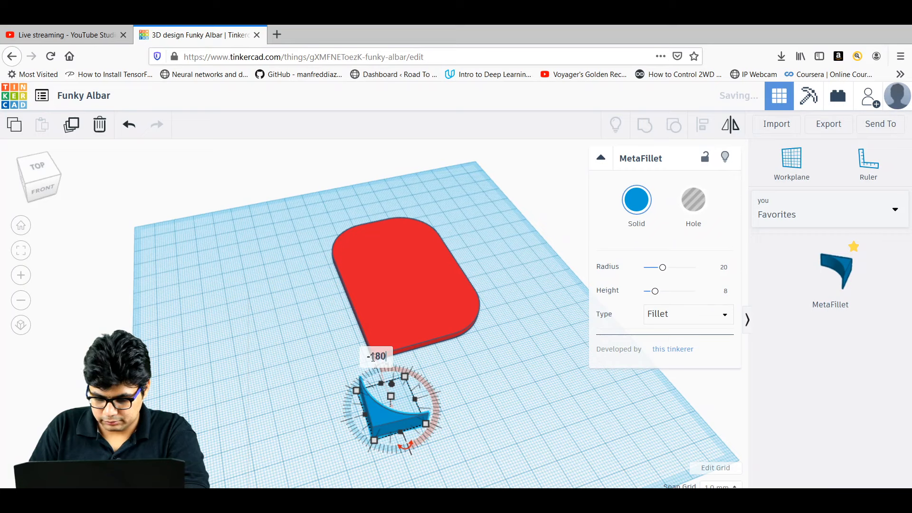
left_click(523, 426)
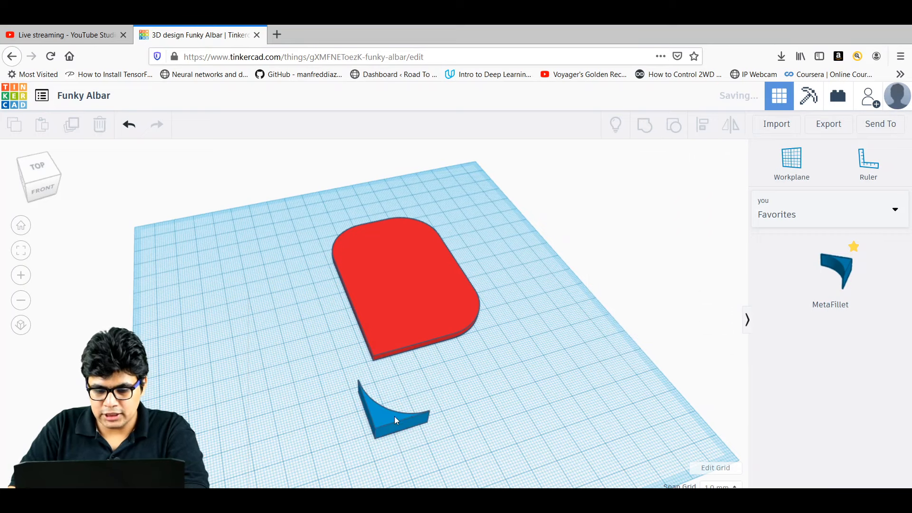
left_click_drag(382, 417, 364, 360)
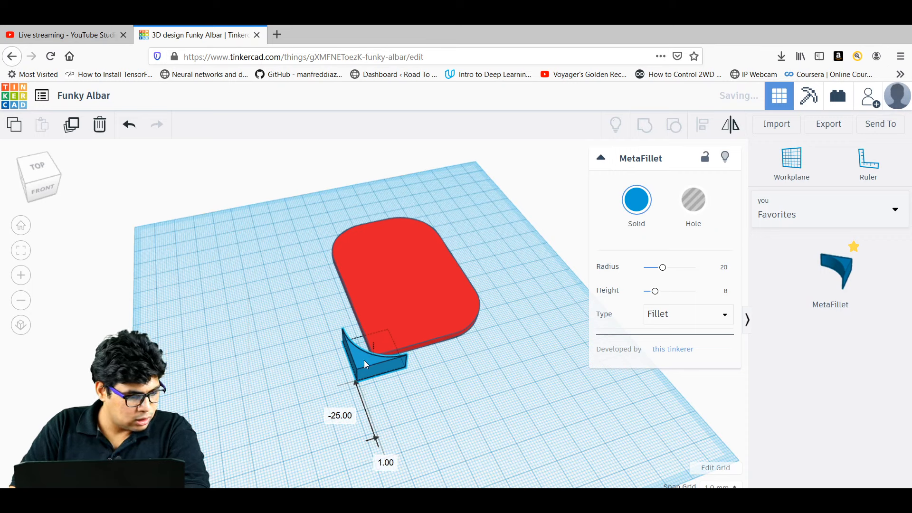
left_click_drag(364, 360, 372, 349)
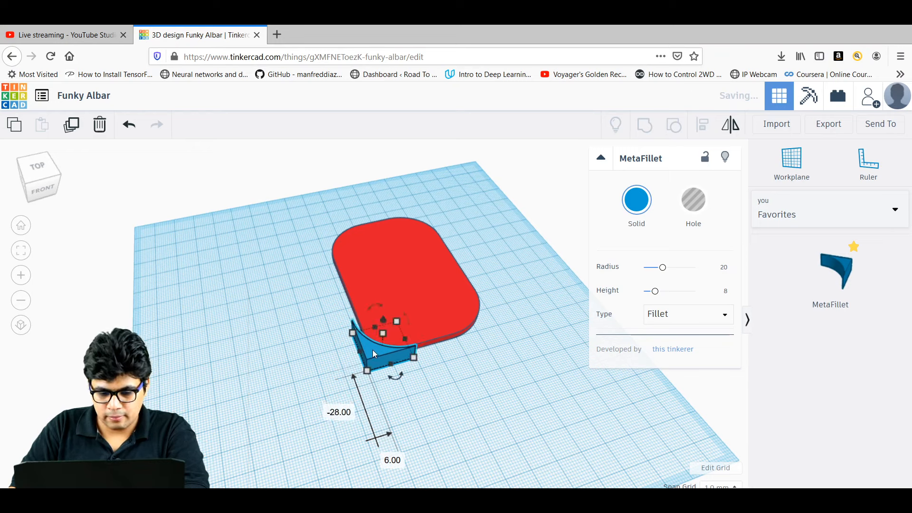
left_click_drag(458, 401, 361, 292)
Align the fillet to the front corner, make it a hole, and group it with the base using Ctrl+G.
left_click(703, 125)
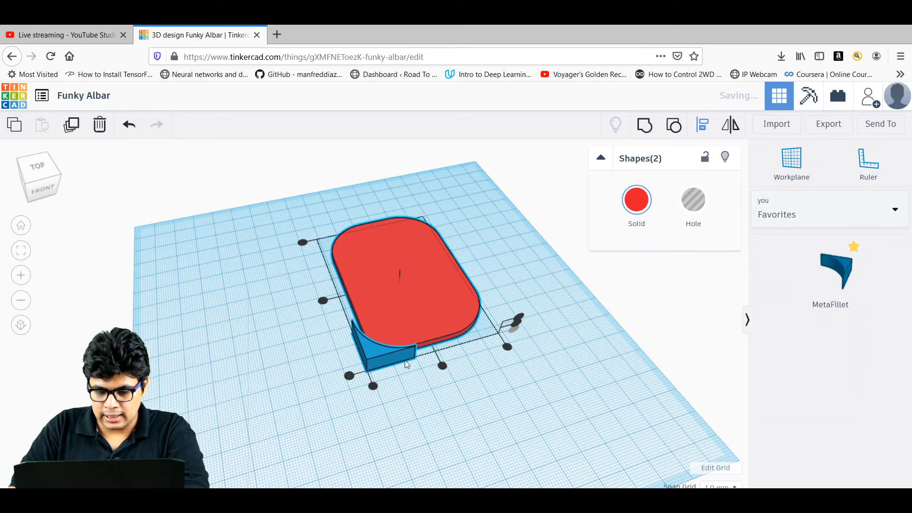
left_click(372, 386)
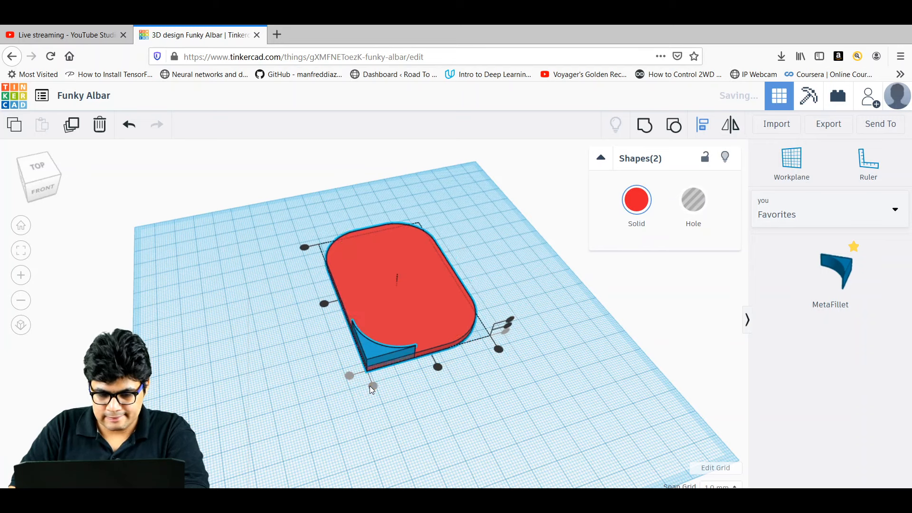
left_click(400, 410)
left_click(376, 359)
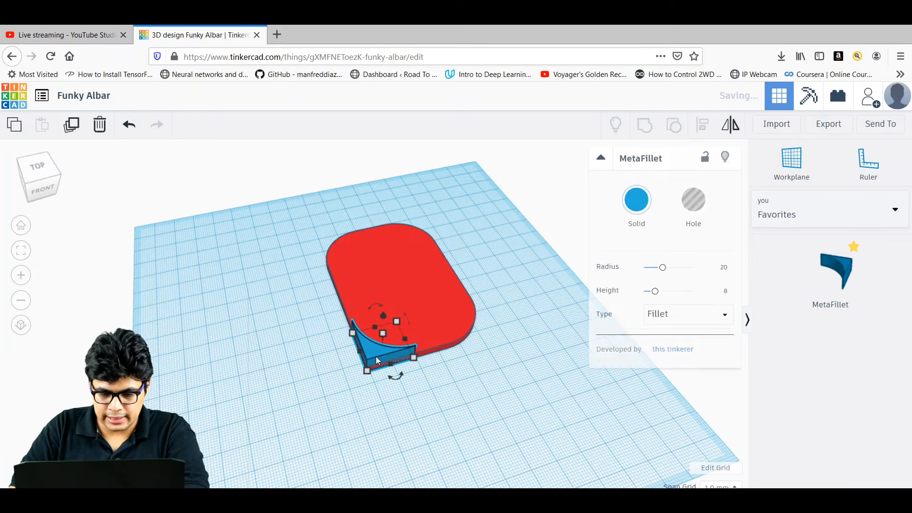
left_click(694, 202)
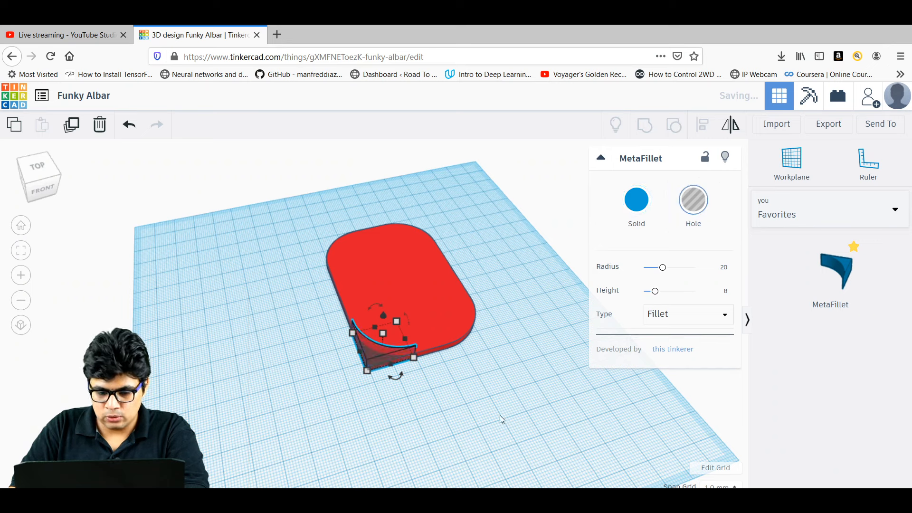
left_click(491, 396)
left_click_drag(490, 396, 311, 217)
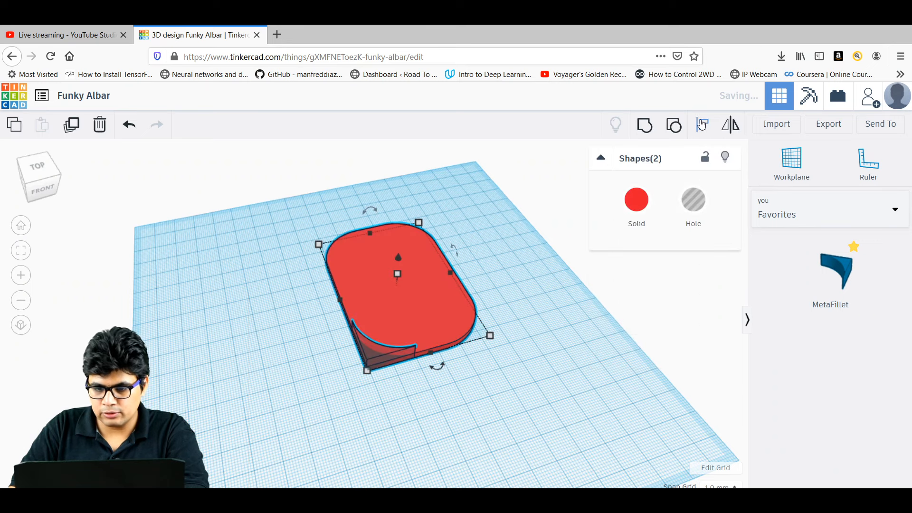
left_click(512, 425)
key("ctrl+g")
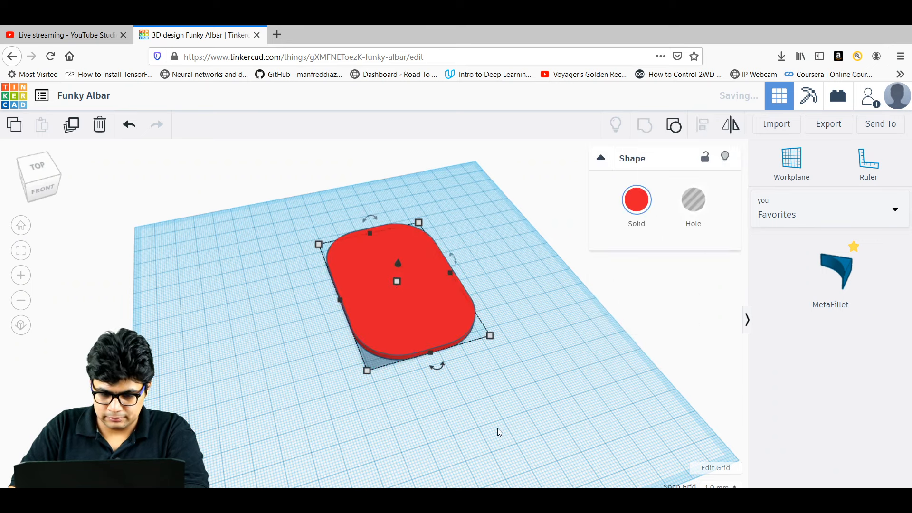
left_click(497, 429)
right_click_drag(537, 364, 285, 330)
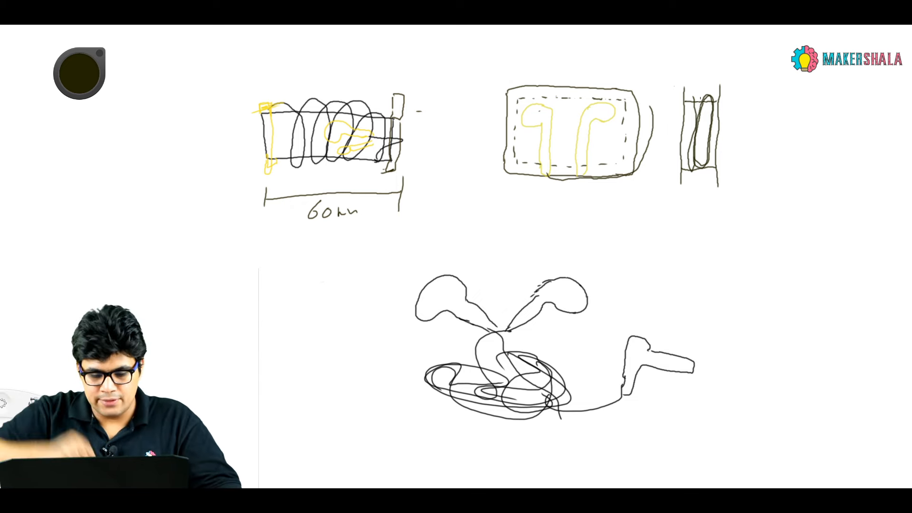
key("alt+Tab")
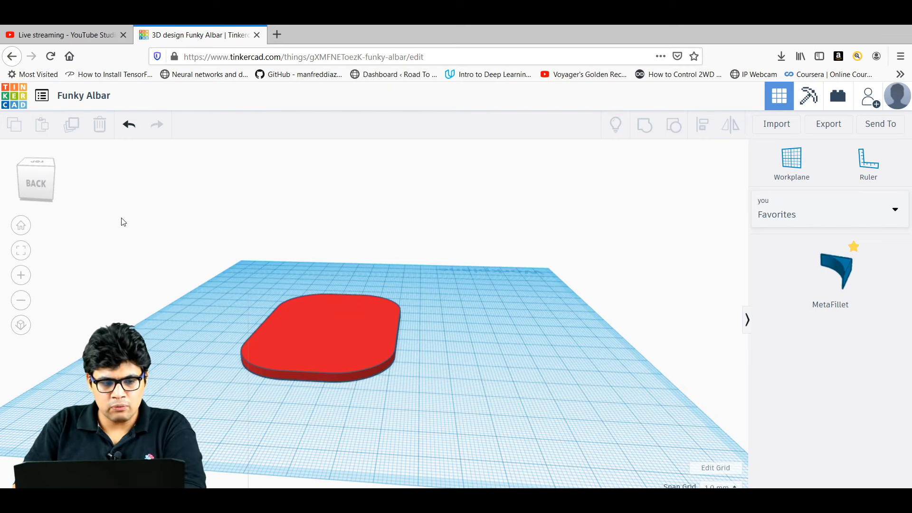
Duplicate the rounded red base and raise the copy to an elevation of 3 mm.
left_click(341, 334)
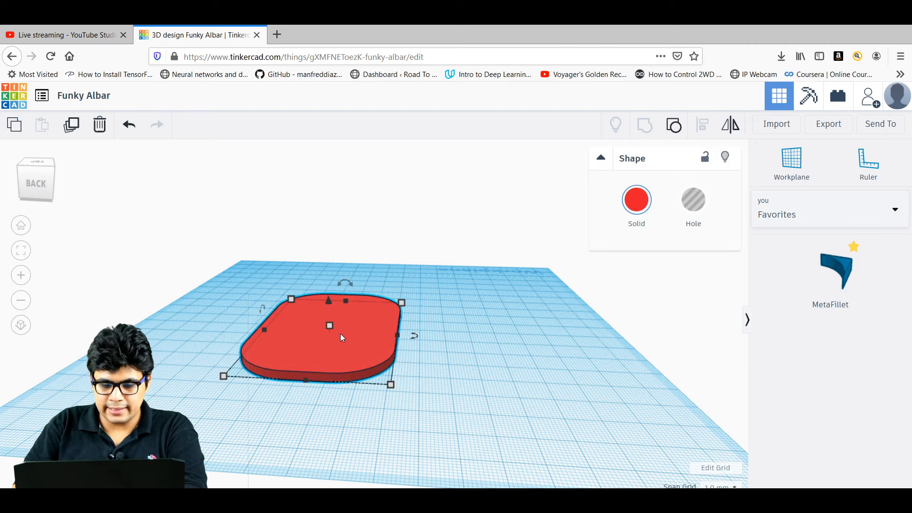
left_click(70, 126)
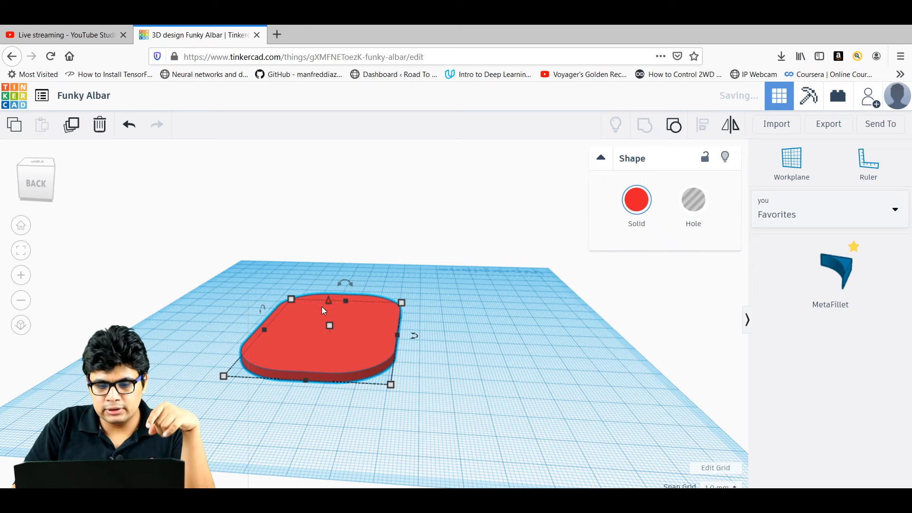
left_click_drag(327, 300, 328, 289)
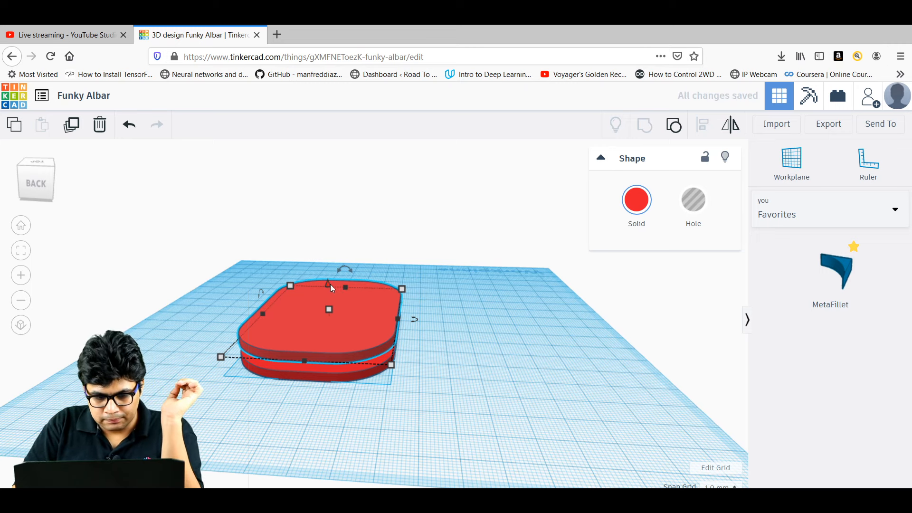
left_click_drag(330, 285, 327, 277)
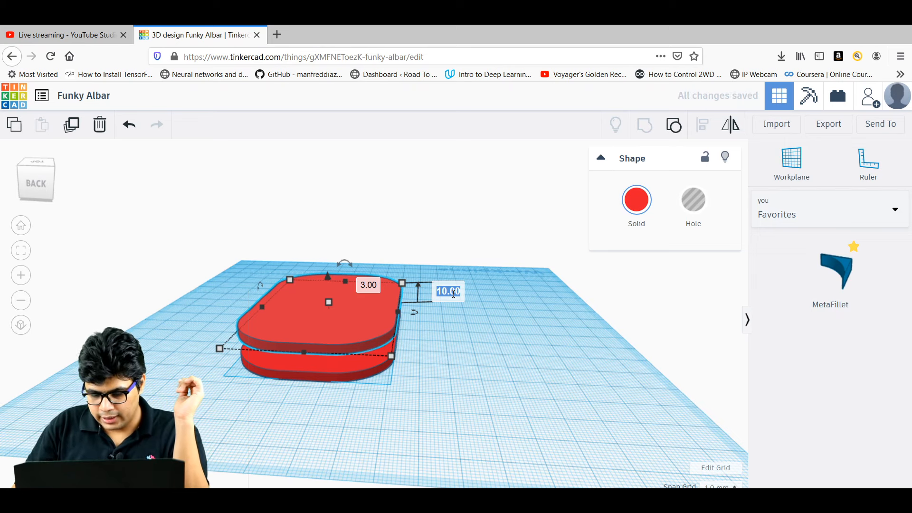
type("3")
key("Return")
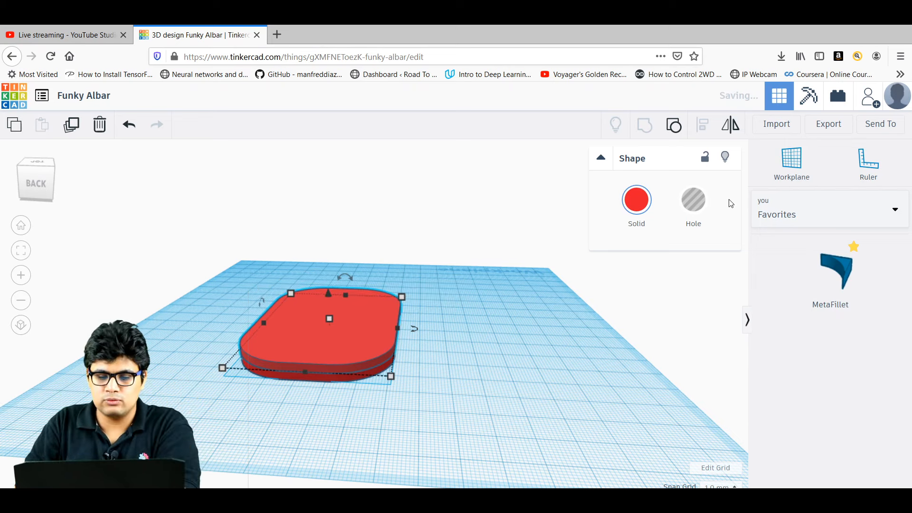
Colour the raised copy yellow and resize it to 60 mm deep by 40 mm wide.
left_click(637, 200)
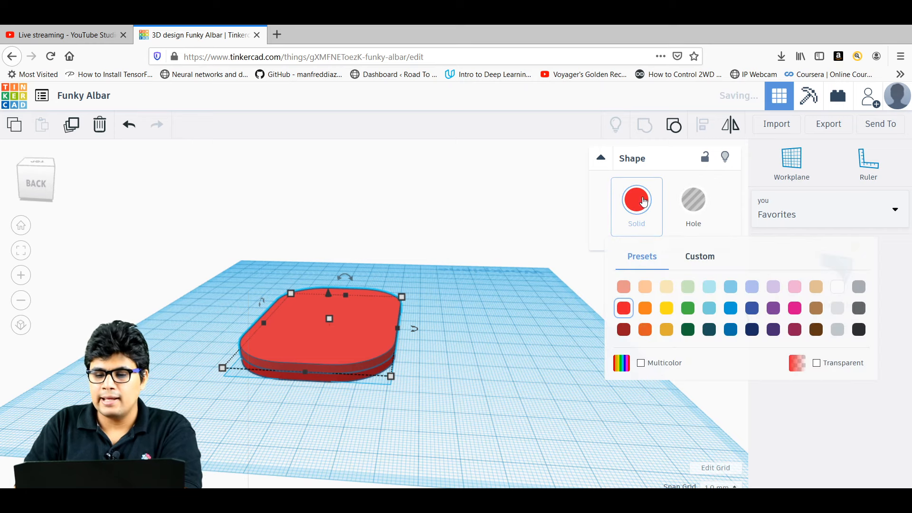
left_click(668, 309)
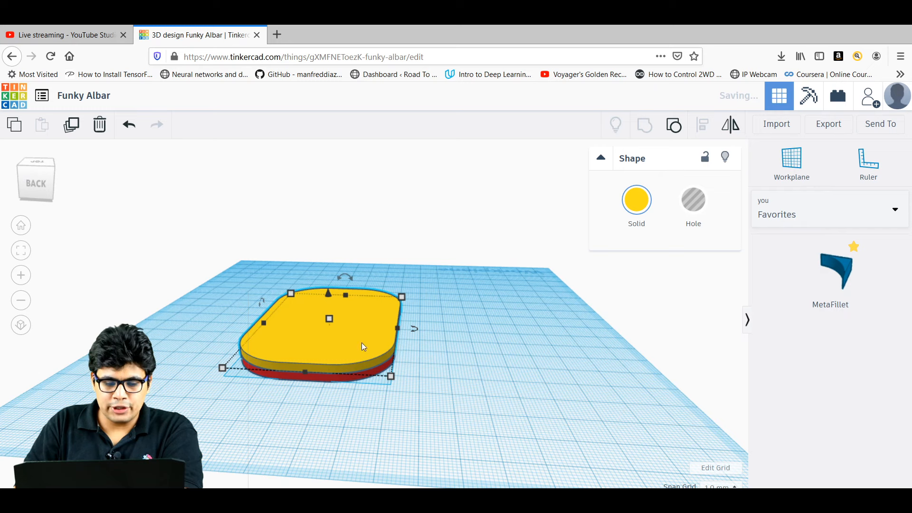
mouse_move(388, 379)
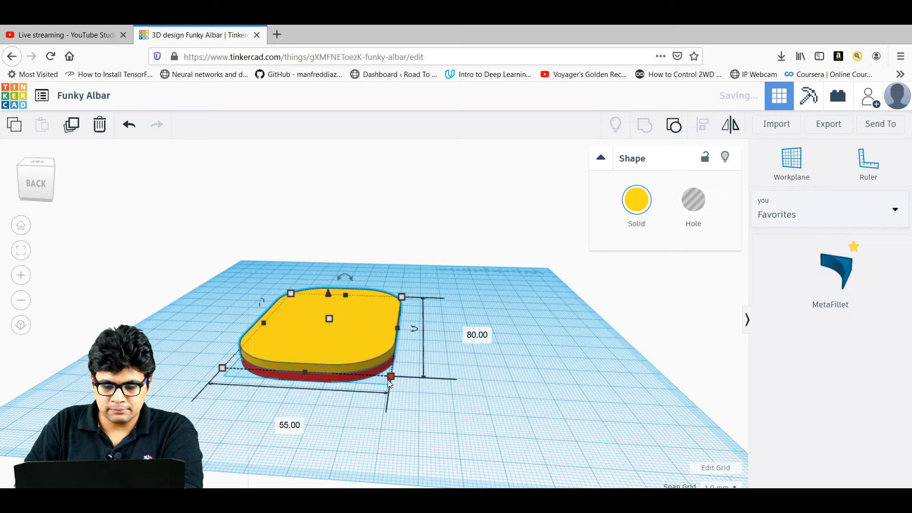
left_click(465, 332)
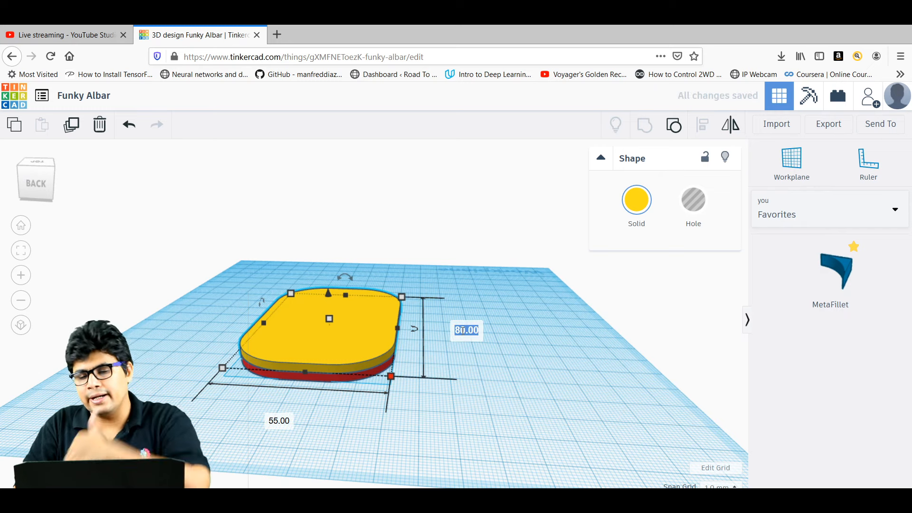
type("60")
key("Return")
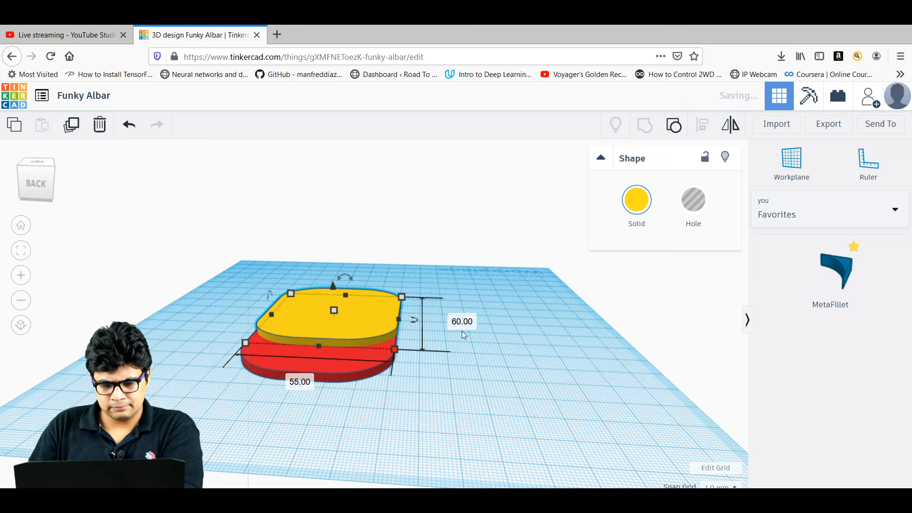
left_click(300, 382)
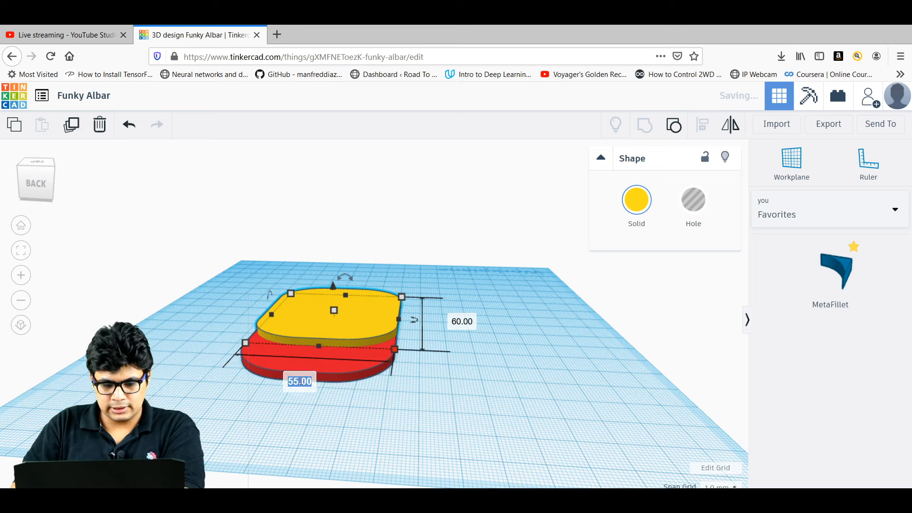
type("40")
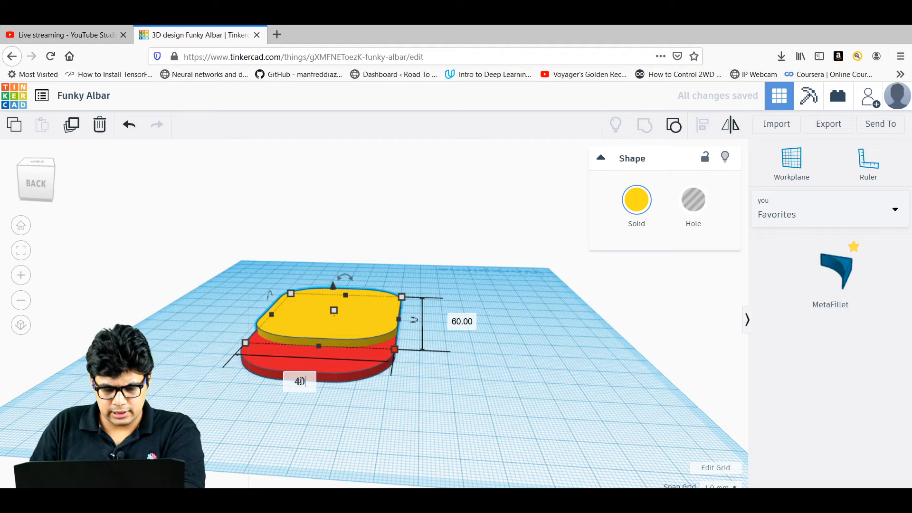
key("Return")
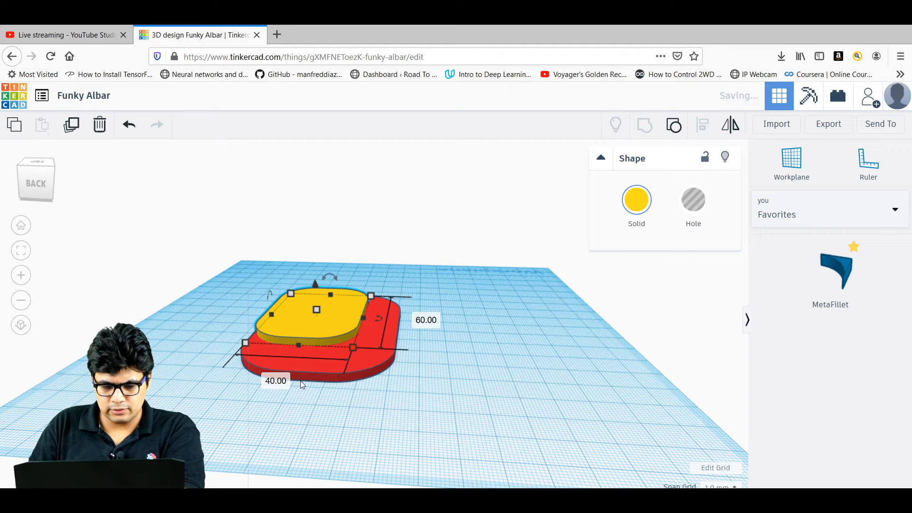
right_click_drag(540, 334, 547, 403)
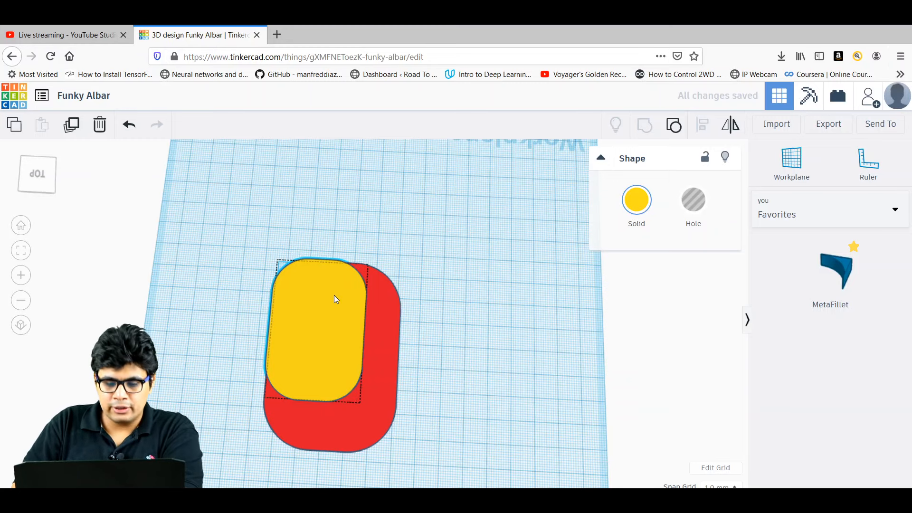
Centre the yellow layer on the red base with Align, then tilt the view into 3D.
left_click_drag(334, 296, 350, 321)
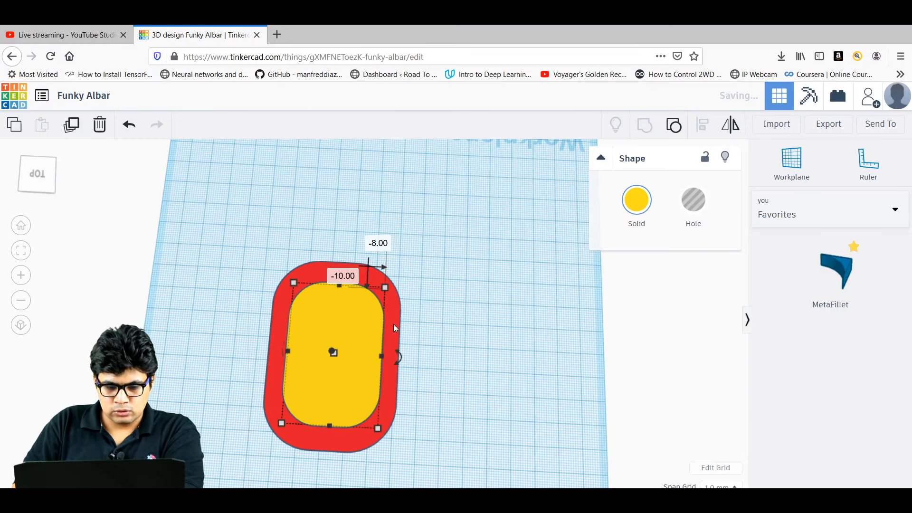
left_click(421, 332)
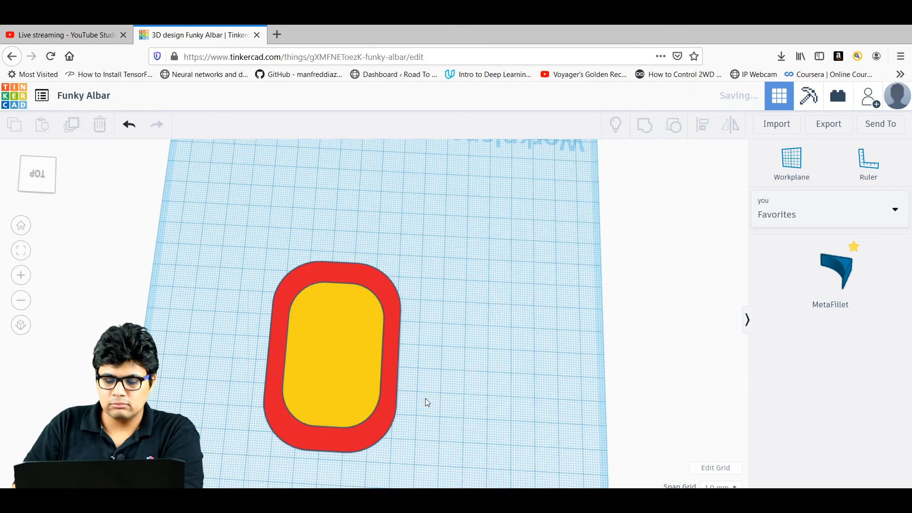
left_click_drag(428, 403, 232, 278)
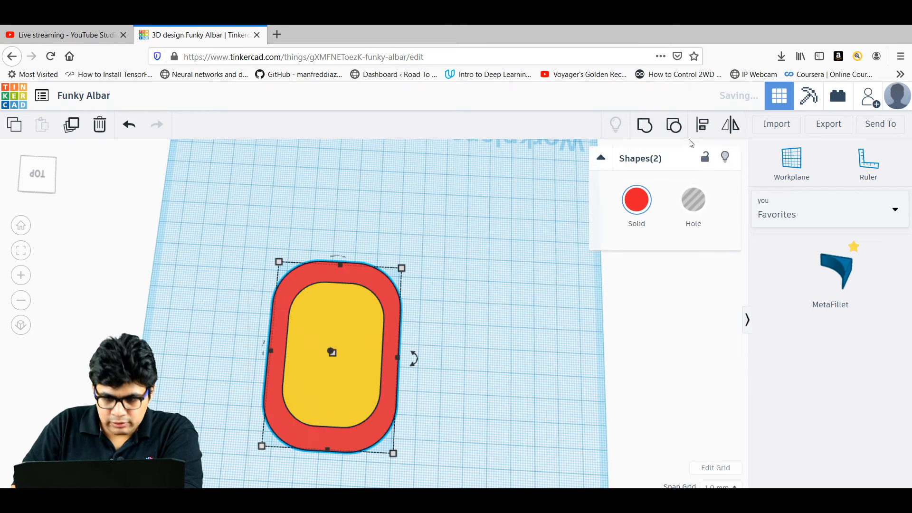
left_click(703, 130)
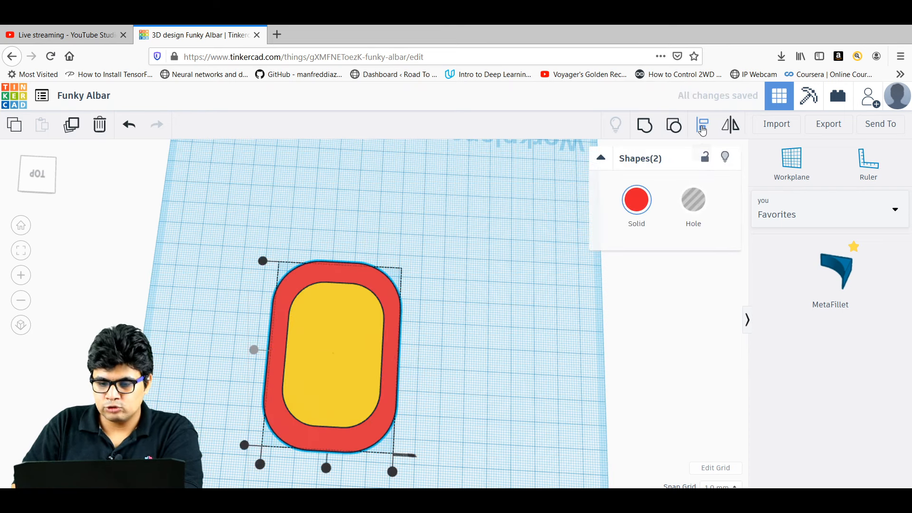
left_click(326, 468)
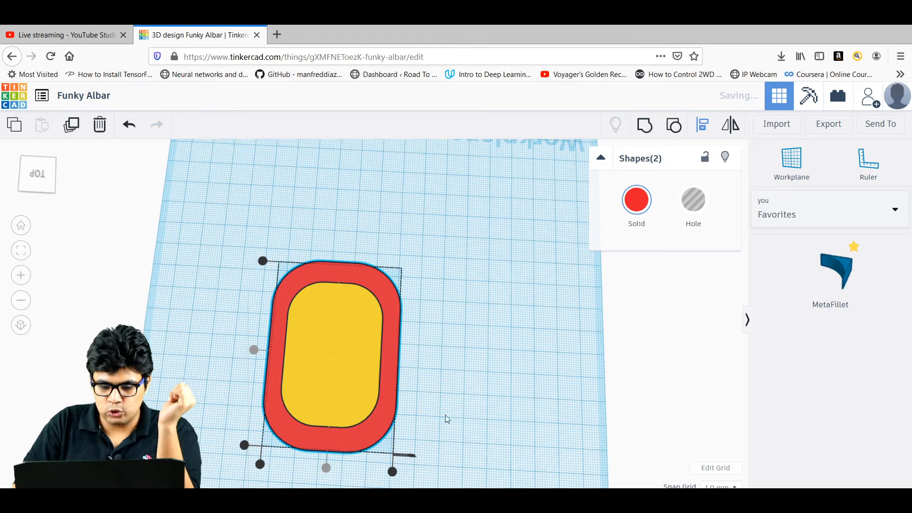
left_click(498, 349)
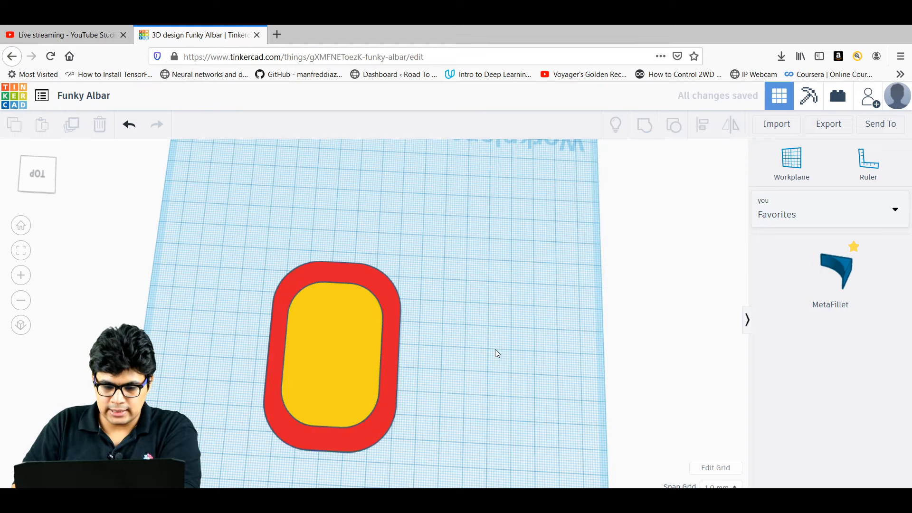
right_click_drag(495, 349, 476, 284)
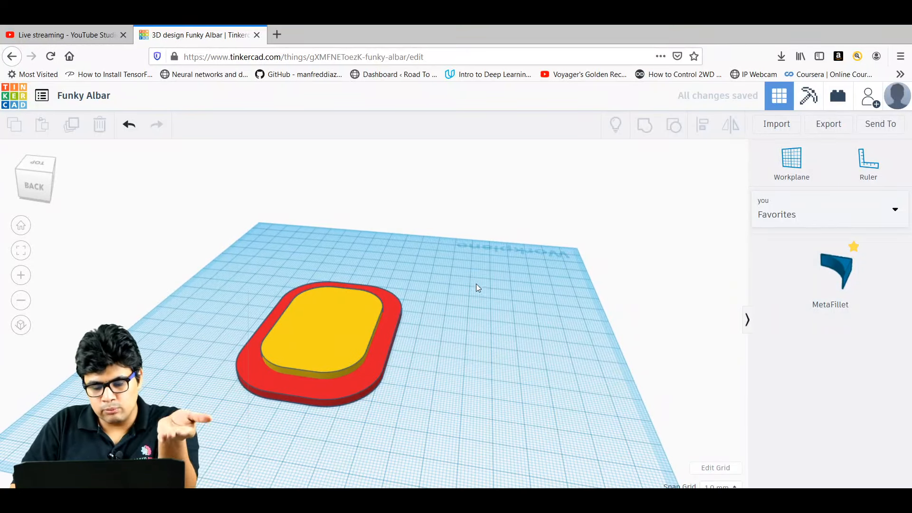
Select the yellow 40 by 60 layer on the red base.
left_click(332, 332)
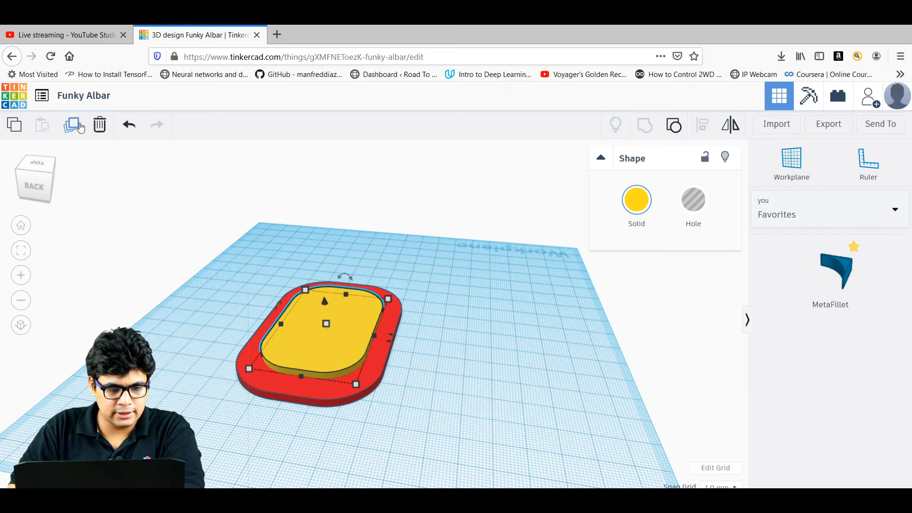
Duplicate the yellow layer, raise the copy to elevation 6 and colour it blue.
left_click(71, 124)
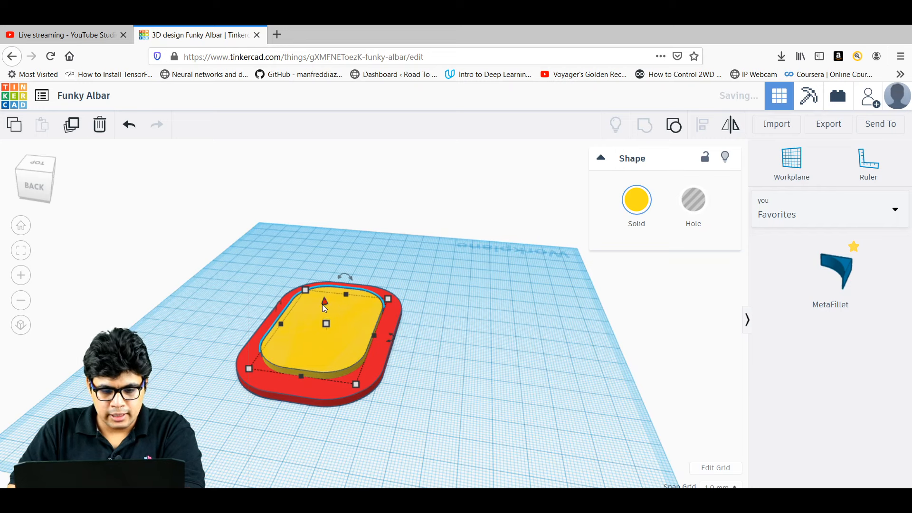
left_click_drag(323, 304, 323, 287)
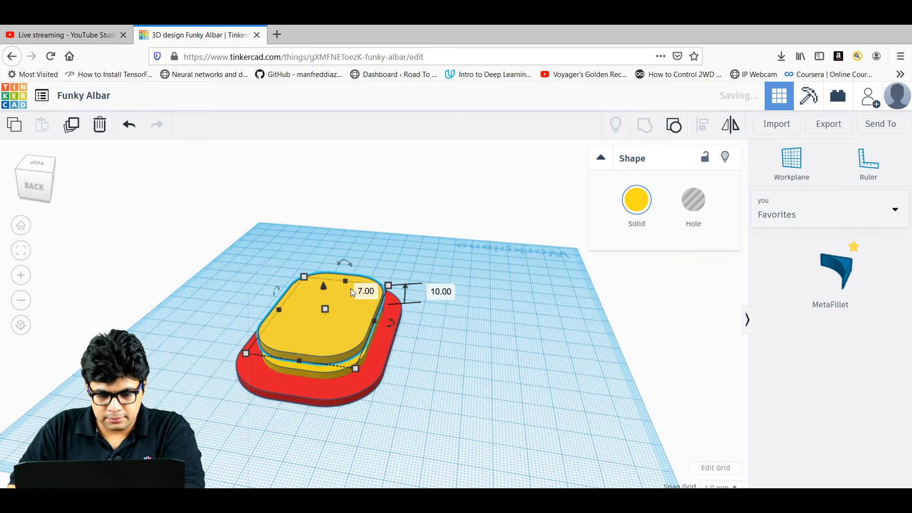
left_click(441, 293)
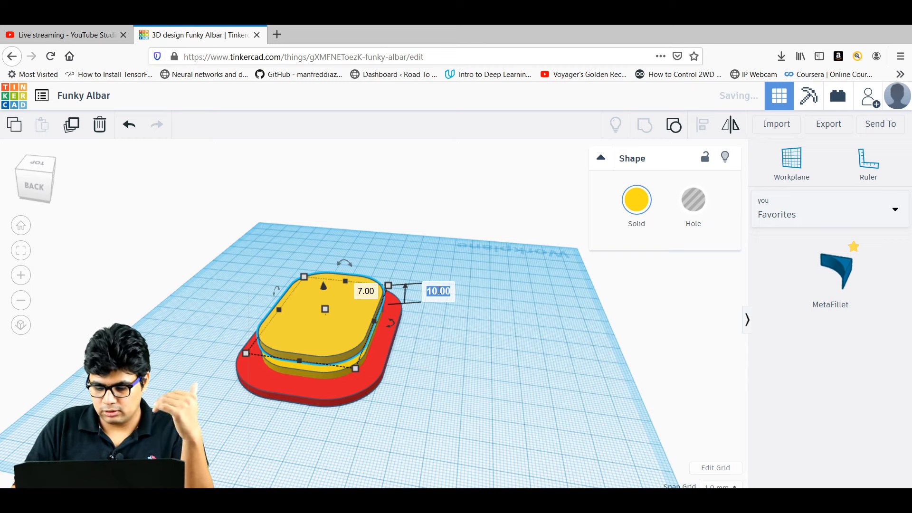
type("6")
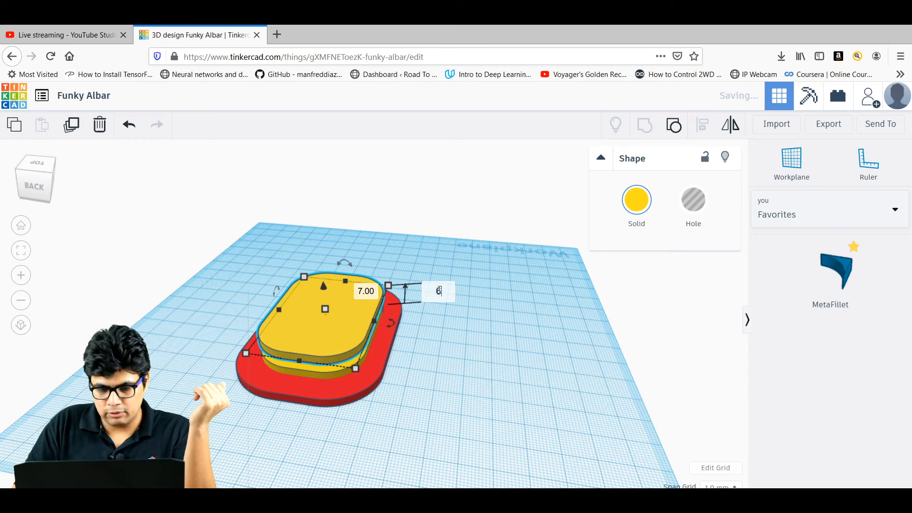
key("Return")
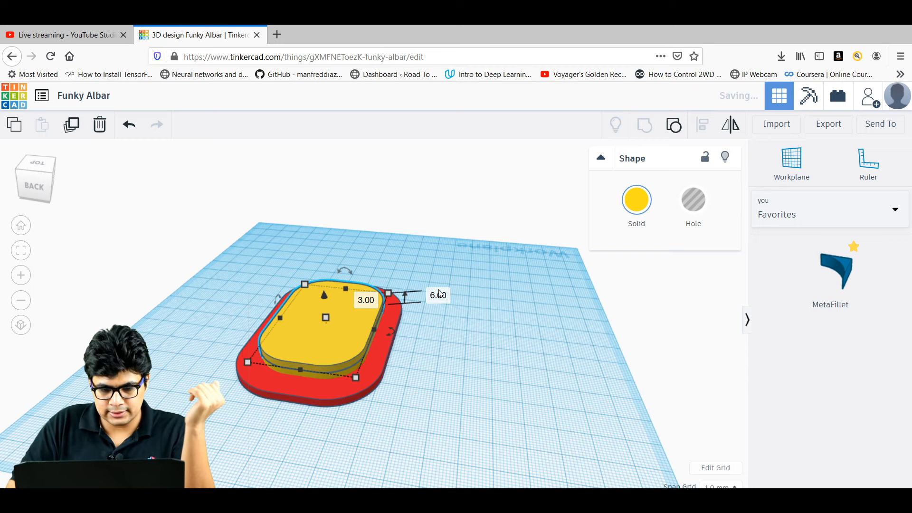
left_click(643, 202)
left_click(713, 288)
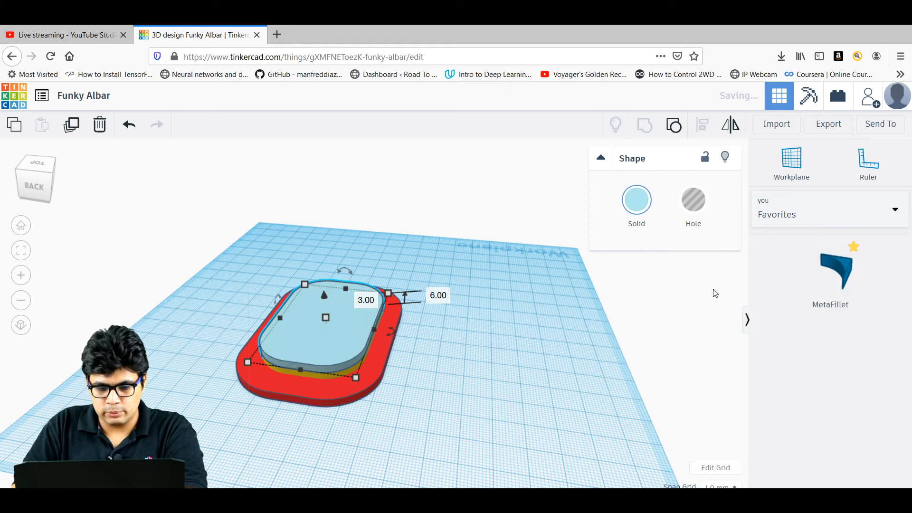
left_click(637, 199)
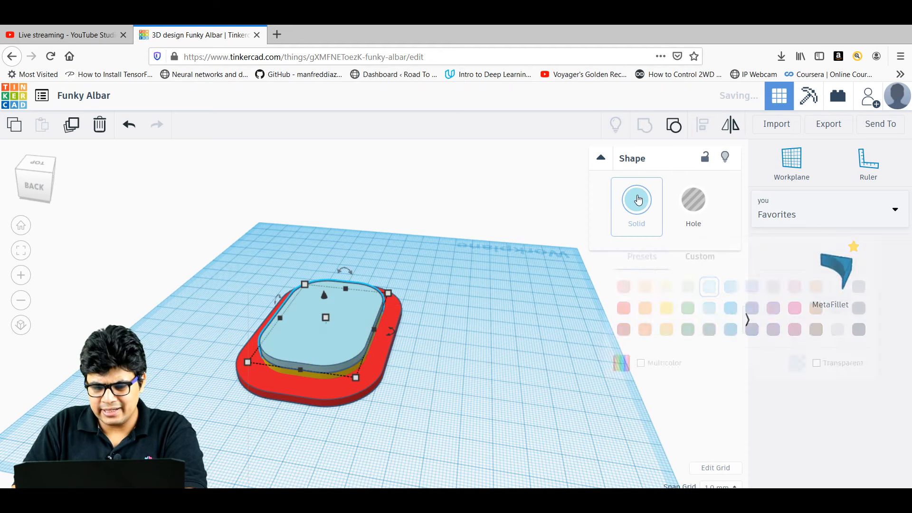
left_click(731, 308)
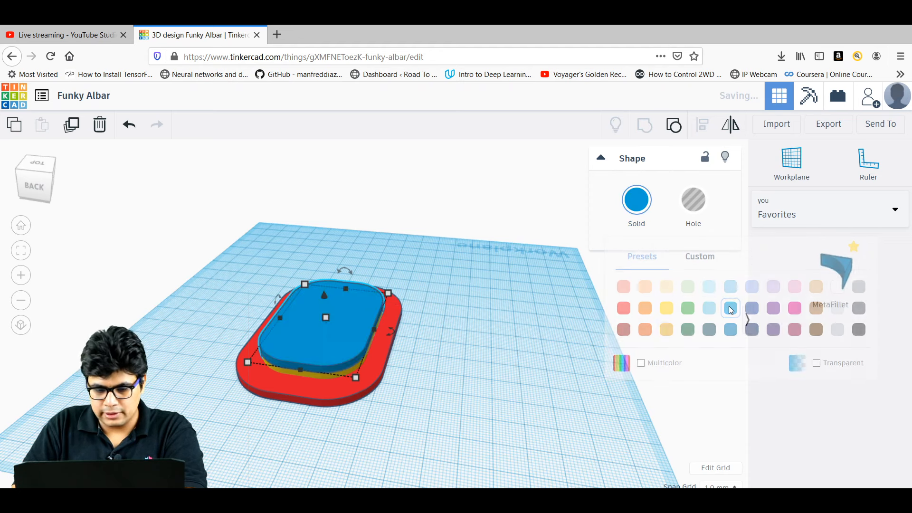
left_click(438, 414)
mouse_move(438, 414)
right_mouse_down()
mouse_move(408, 397)
mouse_move(431, 409)
right_mouse_up()
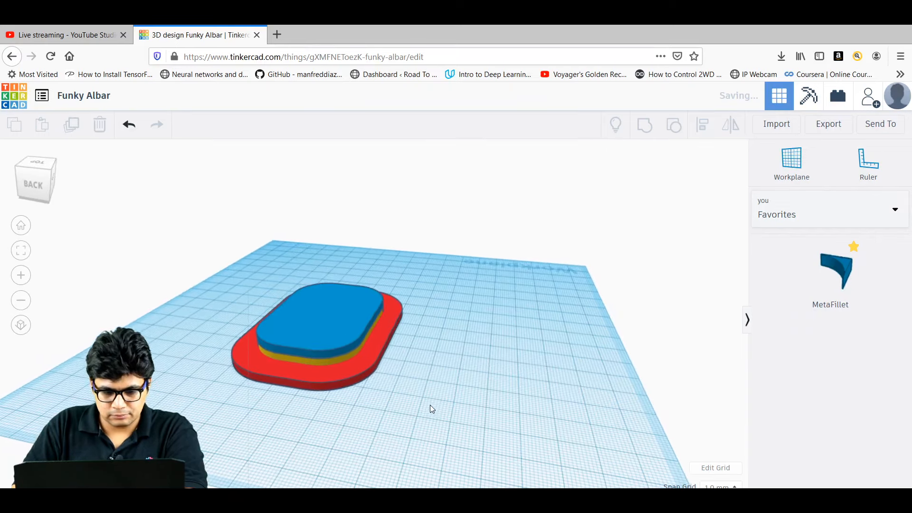
Duplicate the blue layer and raise the new copy to elevation 9.
left_click(337, 329)
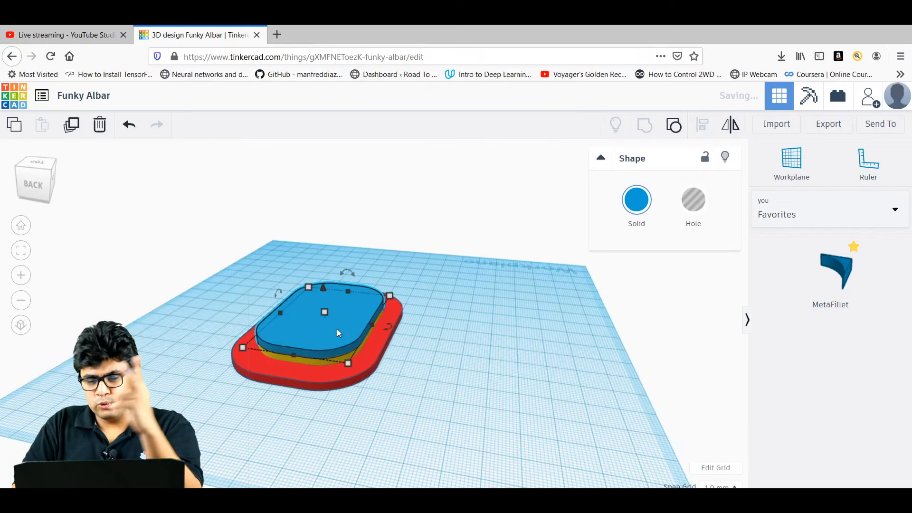
left_click(72, 124)
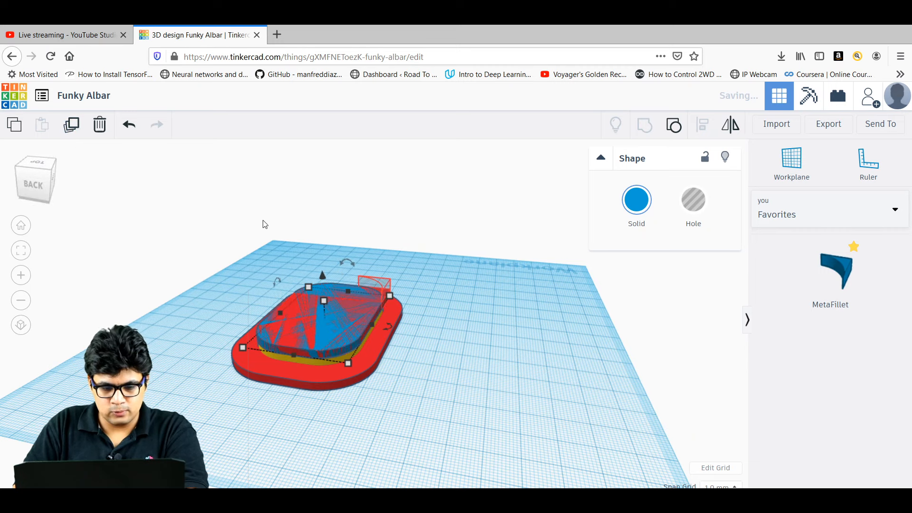
mouse_move(322, 275)
left_mouse_down()
mouse_move(326, 286)
mouse_move(321, 269)
left_mouse_up()
left_click(441, 293)
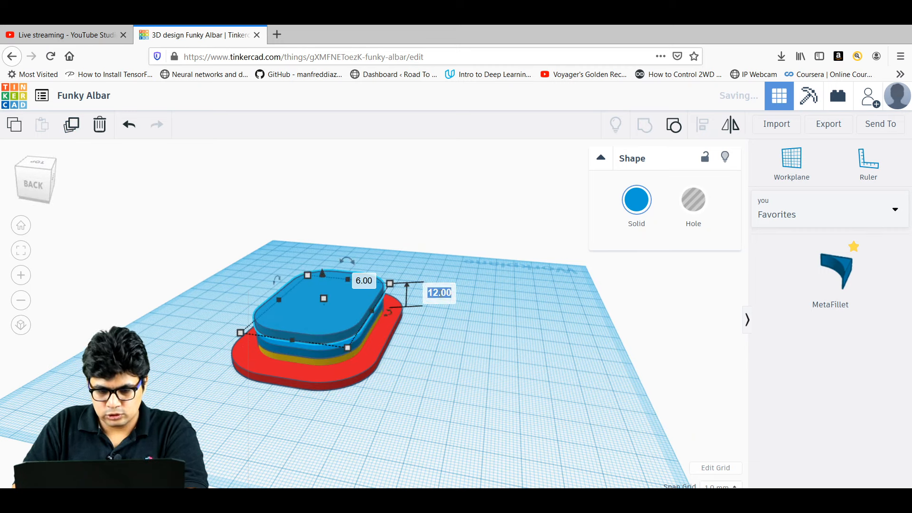
type("9")
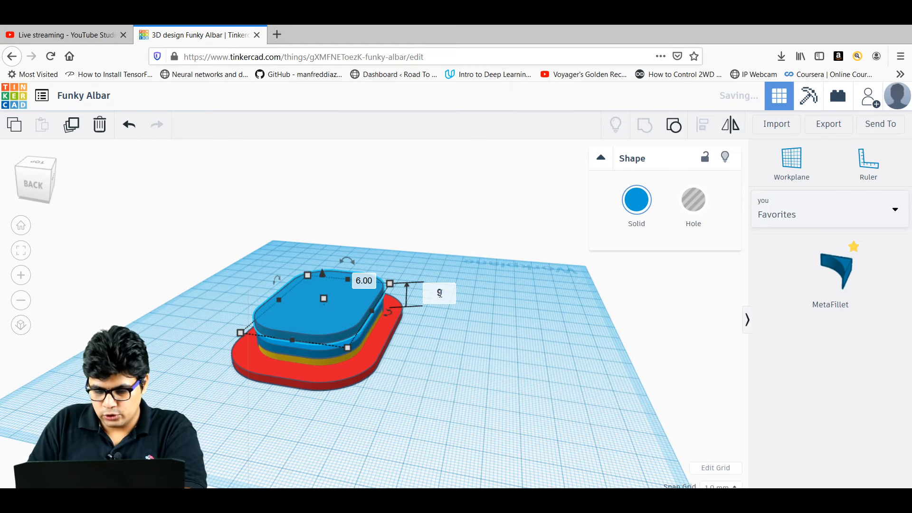
key("Return")
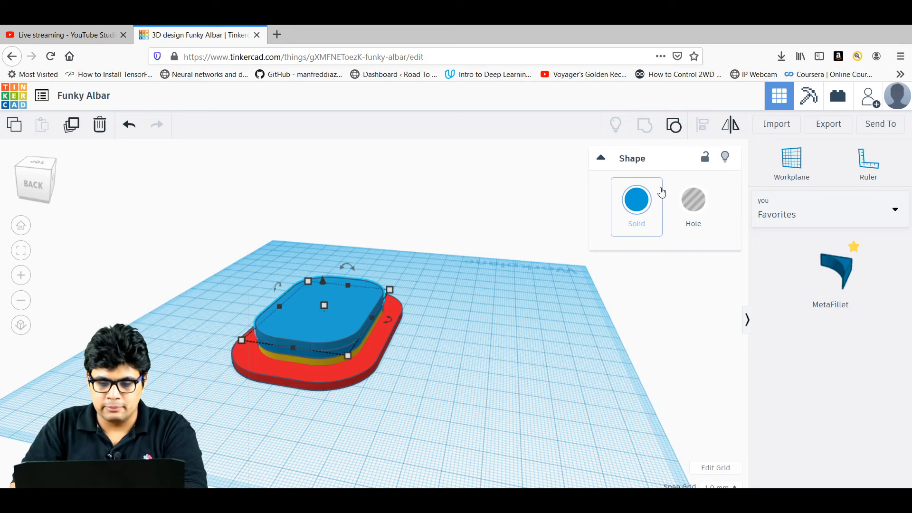
Colour the top layer pink.
left_click(641, 198)
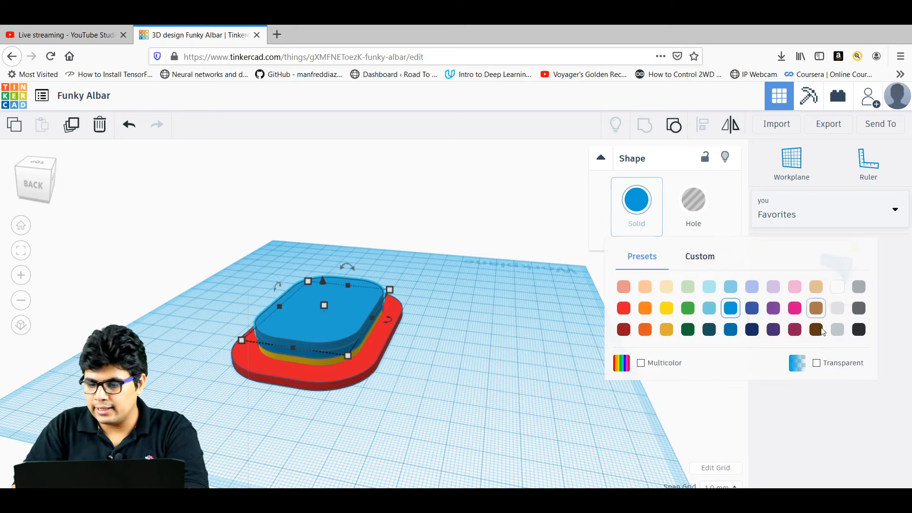
left_click(795, 308)
left_click(469, 434)
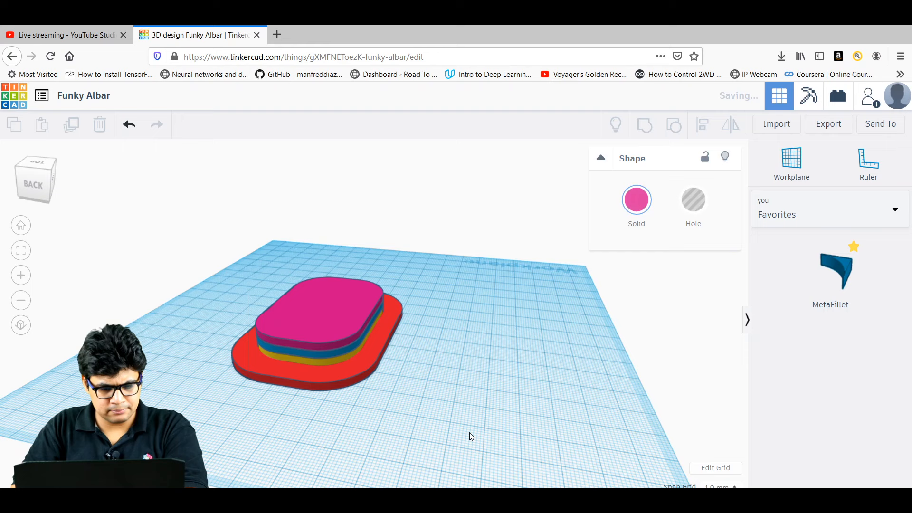
left_click(340, 332)
Duplicate the pink layer, raise the copy to elevation 12 and colour it green.
left_click(71, 125)
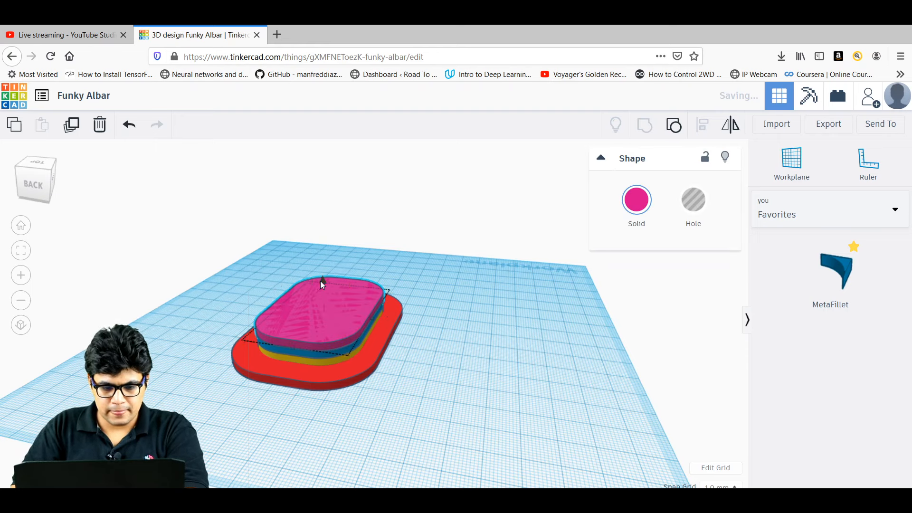
left_click_drag(322, 284, 321, 271)
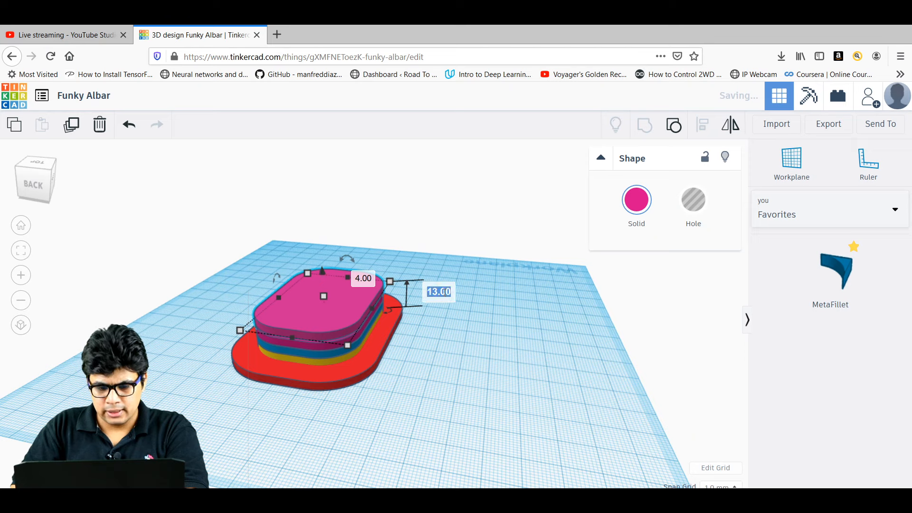
type("12")
key("Return")
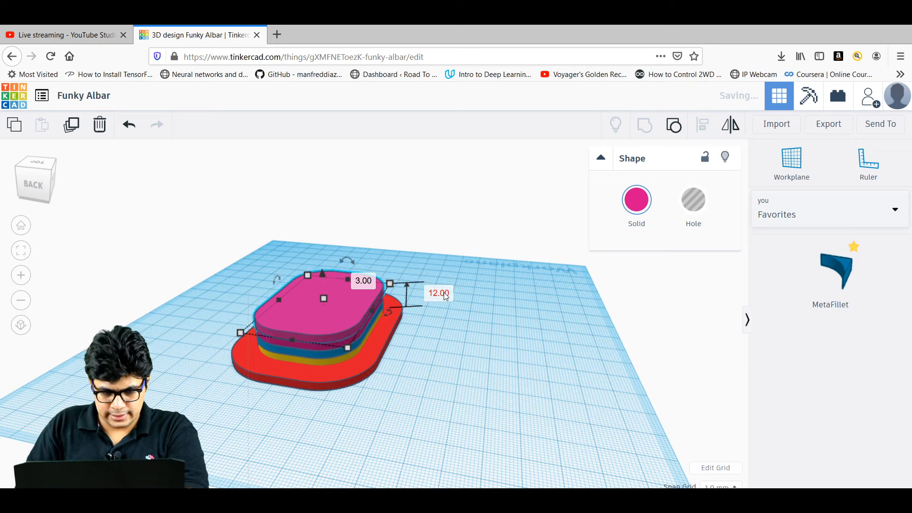
left_click(634, 211)
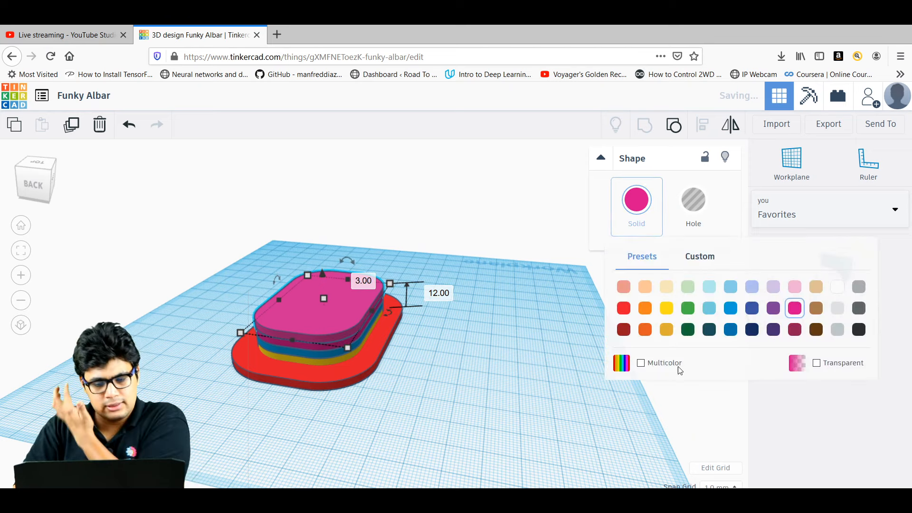
left_click(687, 309)
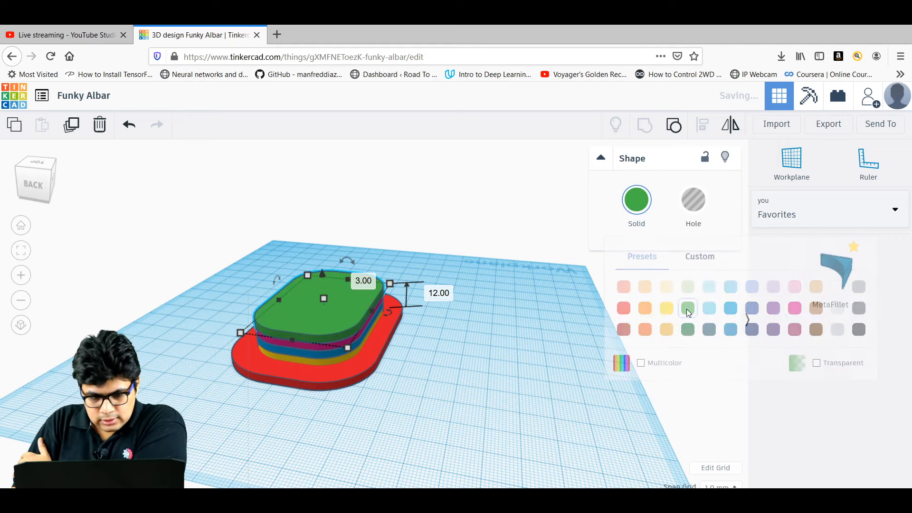
left_click(374, 387)
right_click_drag(425, 400, 390, 395)
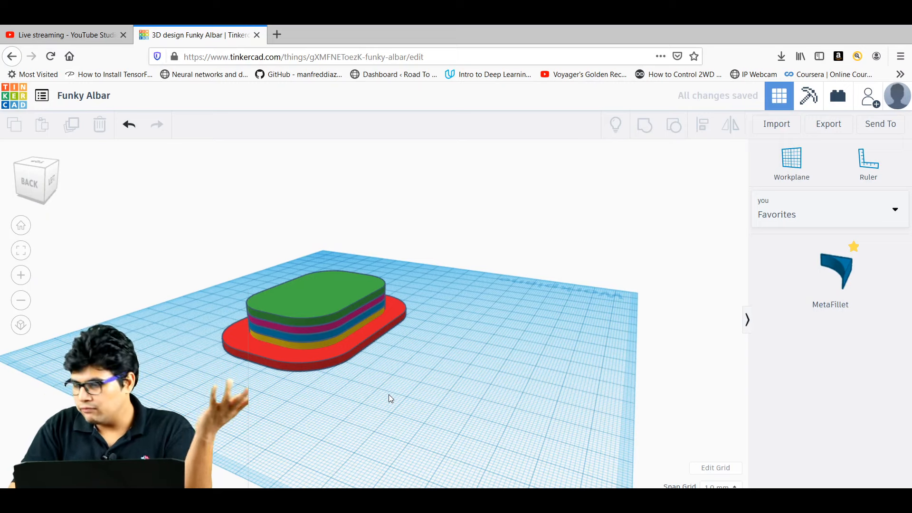
Orbit around the rainbow stack and select the red base plate.
right_click_drag(368, 407, 365, 430)
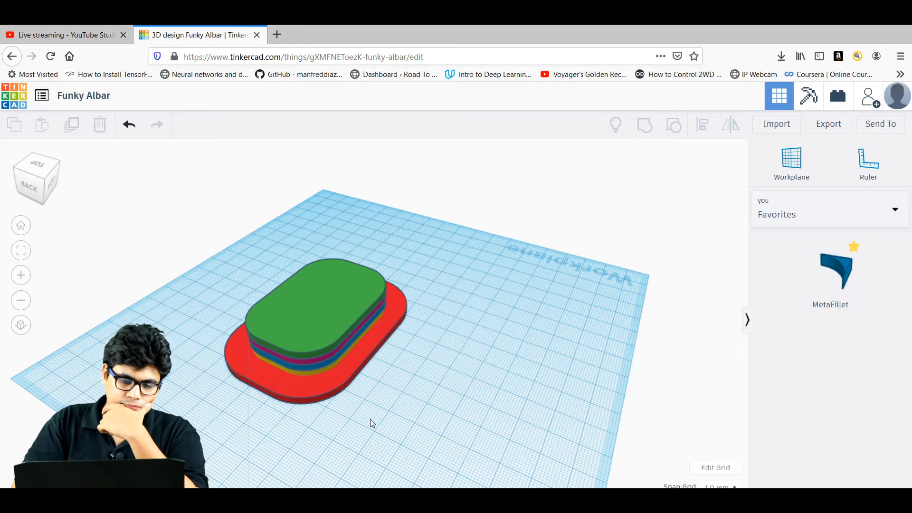
right_click_drag(371, 421, 289, 353)
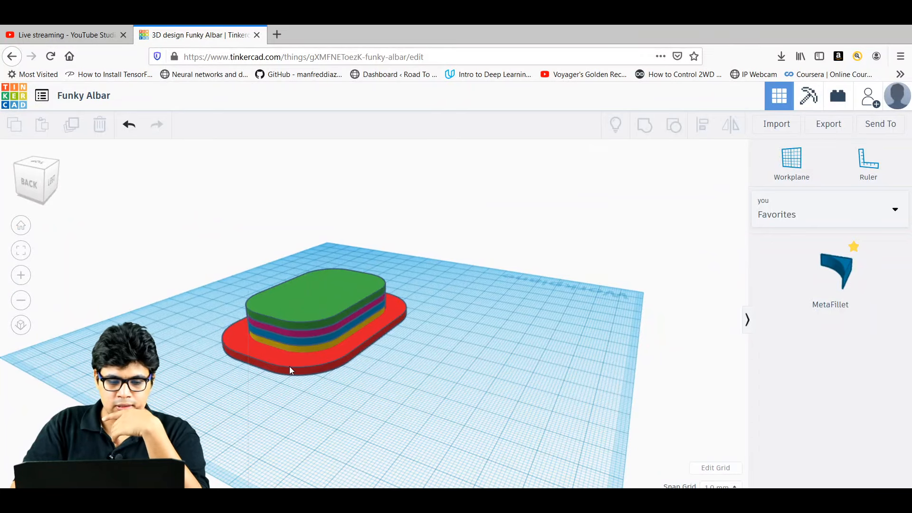
left_click(289, 369)
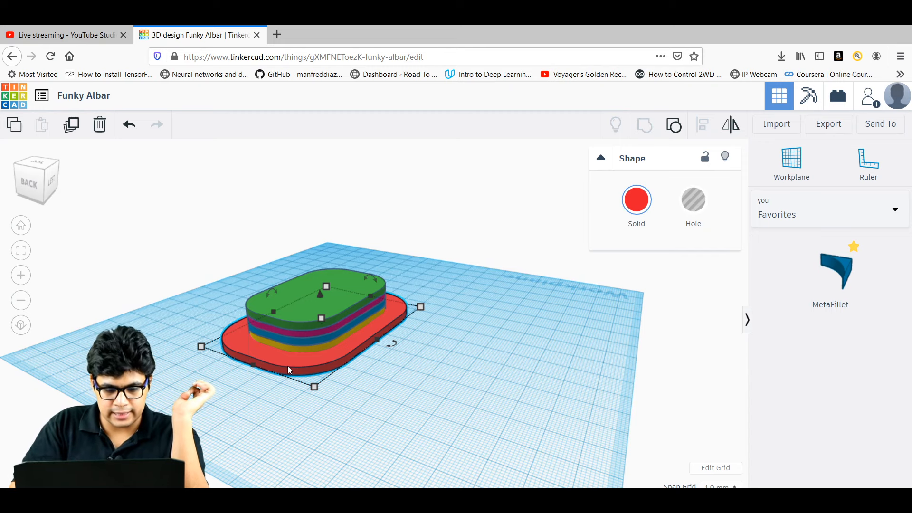
Duplicate the red base plate and raise the copy to 15 mm elevation.
left_click(72, 126)
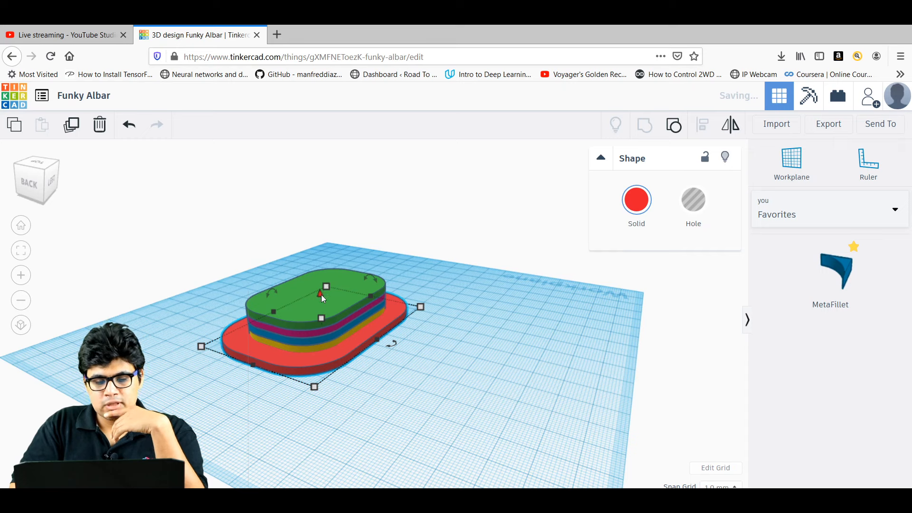
left_click_drag(321, 295, 319, 263)
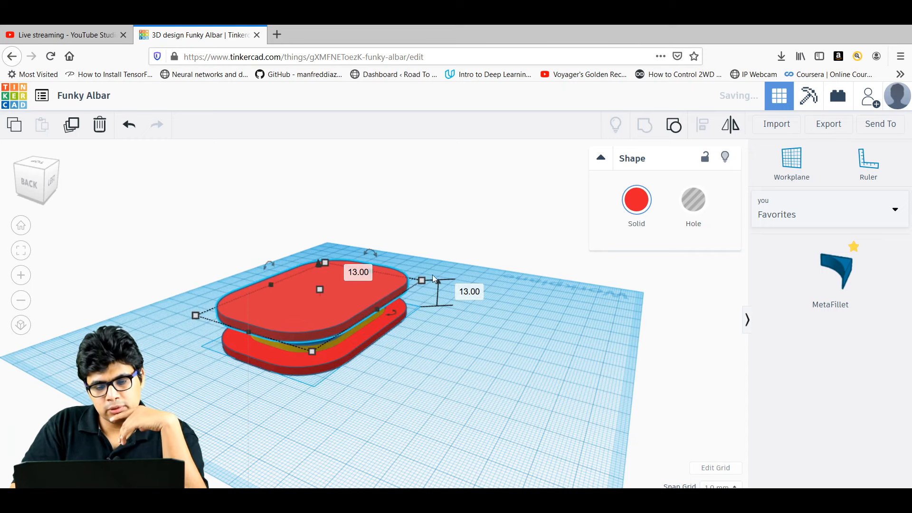
left_click(470, 292)
type("15")
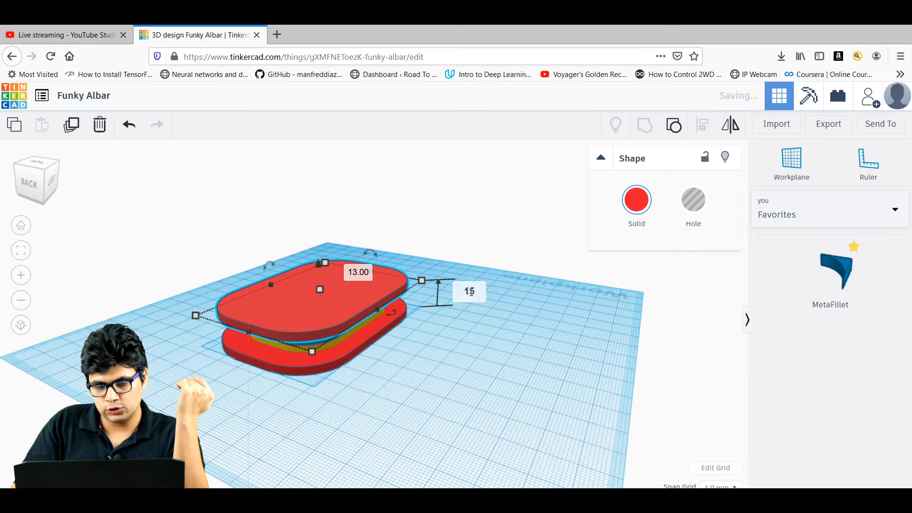
key("Return")
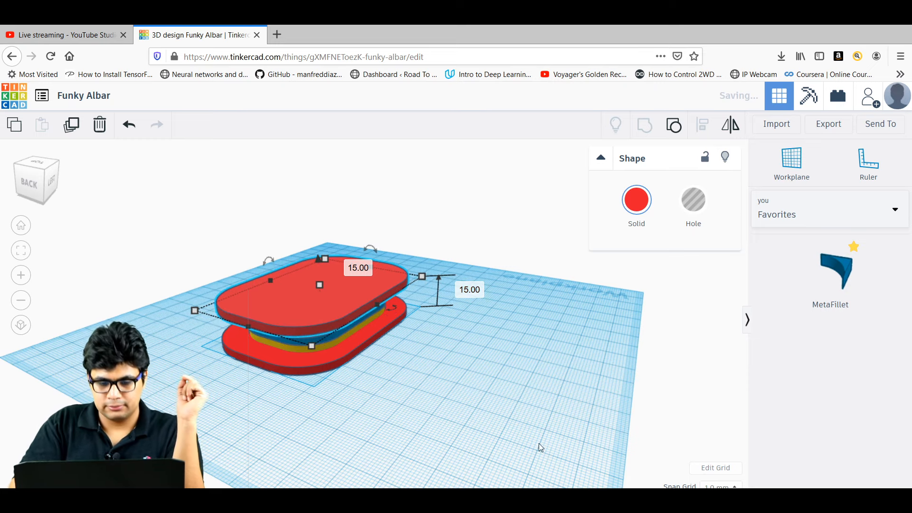
right_click_drag(484, 450, 444, 442)
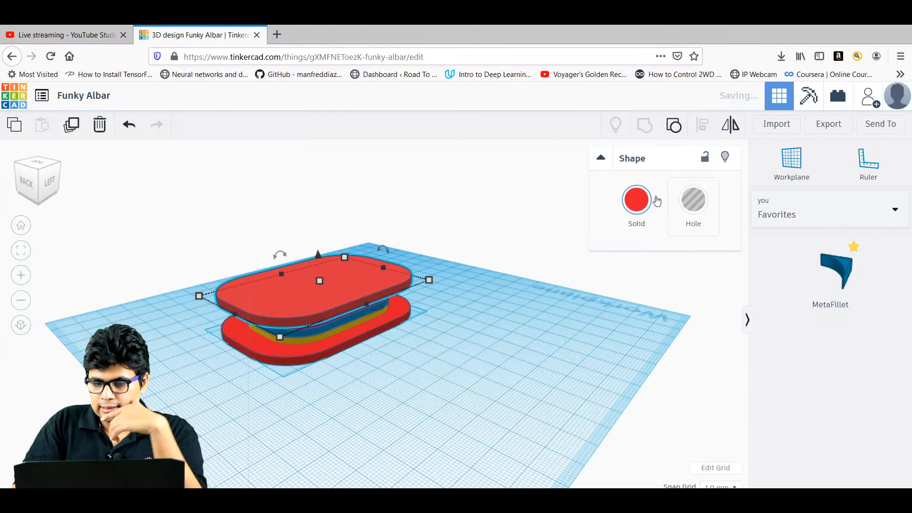
Colour the raised top plate orange, then select all the stacked shapes.
left_click(637, 199)
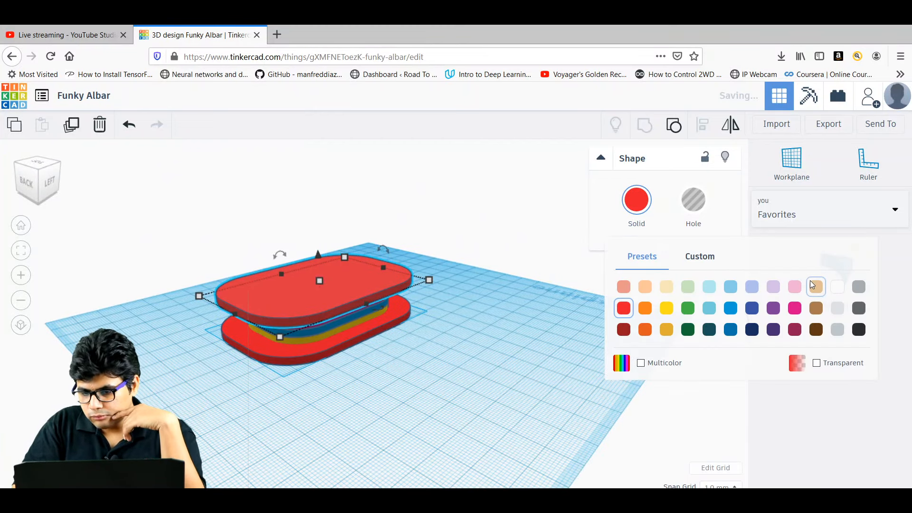
left_click(644, 309)
left_click(414, 367)
right_click_drag(415, 367, 460, 370)
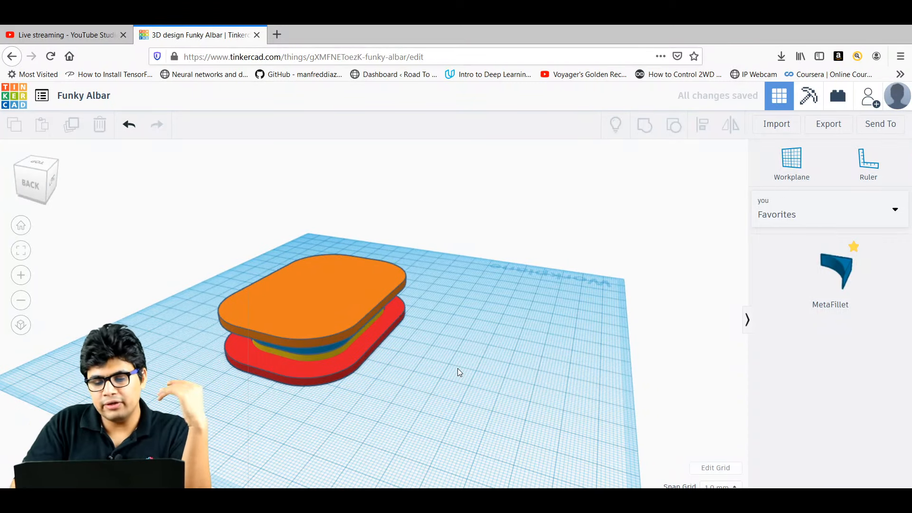
left_click_drag(438, 414, 213, 246)
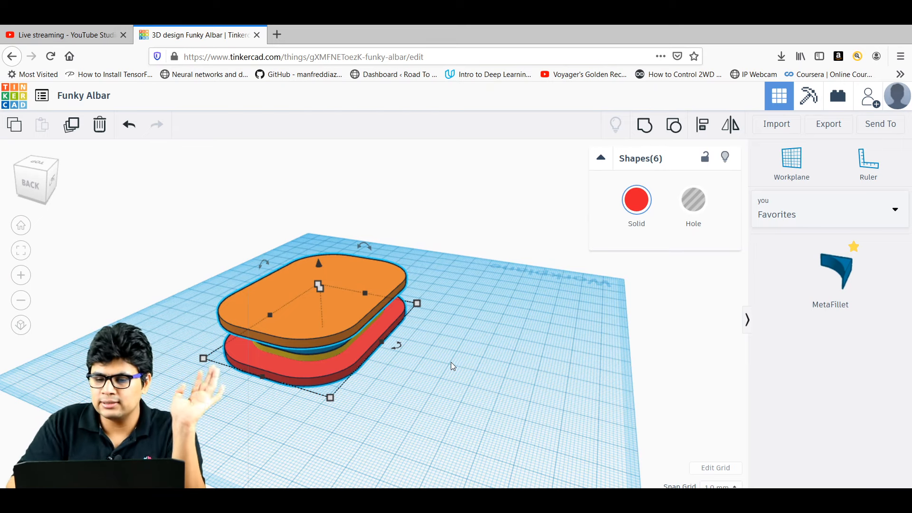
Turn on Multicolor for the selected shapes and group them.
left_click(642, 208)
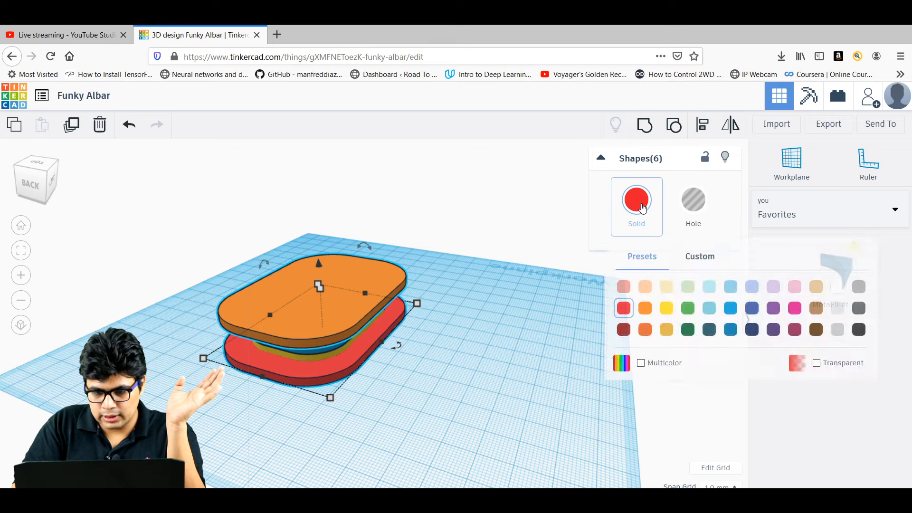
left_click(642, 364)
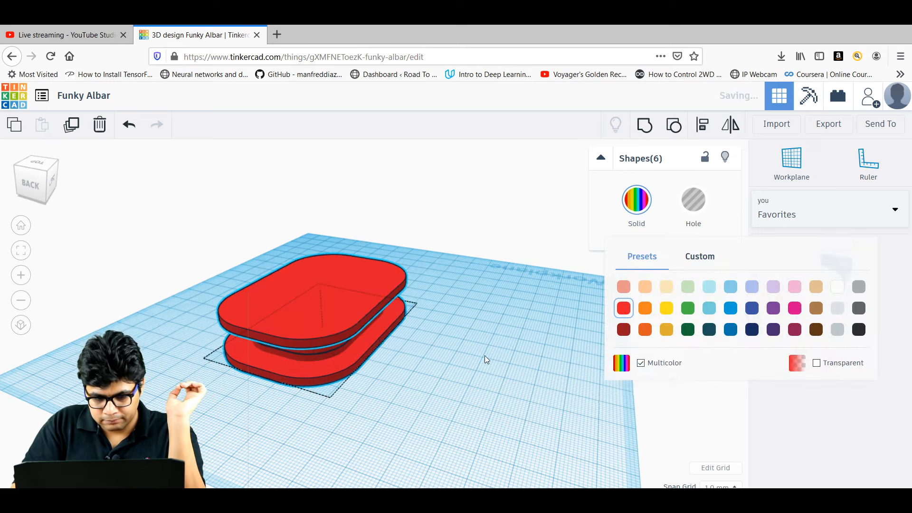
right_click_drag(484, 356, 451, 345)
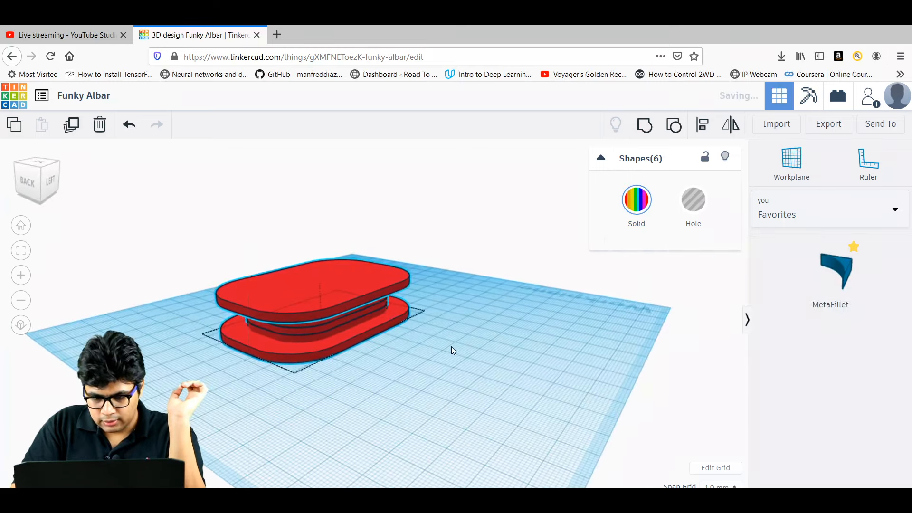
left_click(647, 127)
left_click(505, 358)
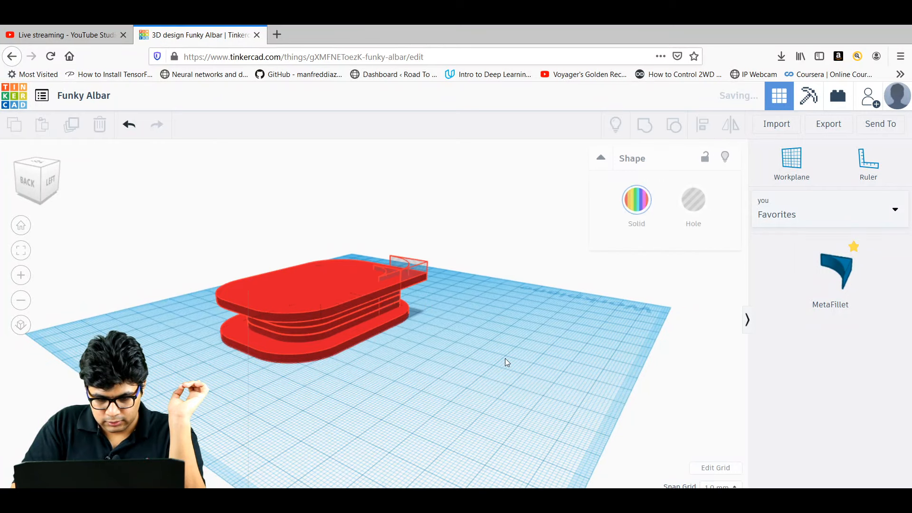
right_click_drag(505, 358, 469, 346)
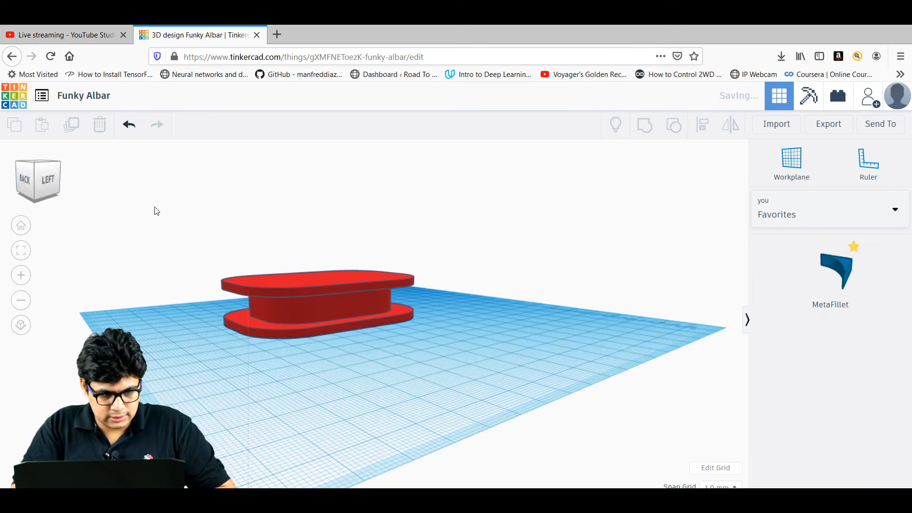
Undo the last five changes to restore the separate coloured layers.
left_click(129, 127)
left_click(129, 127)
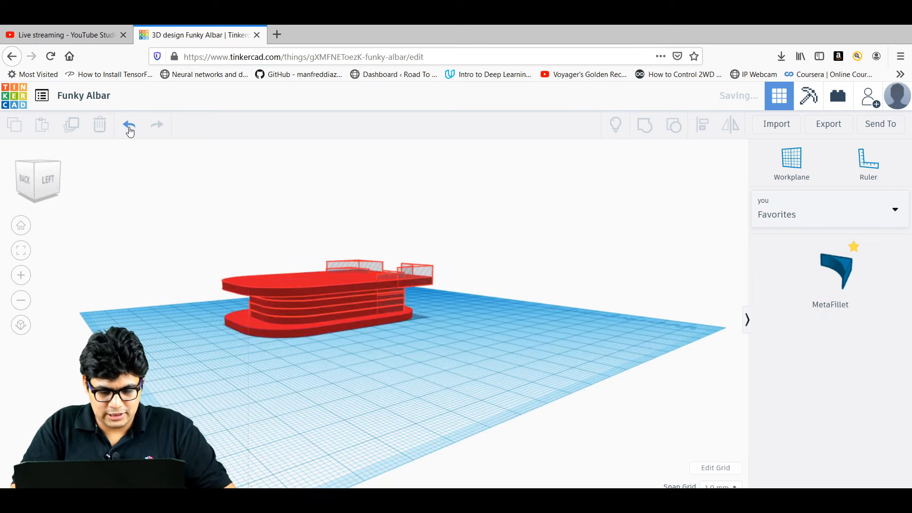
left_click(129, 127)
left_click(129, 127)
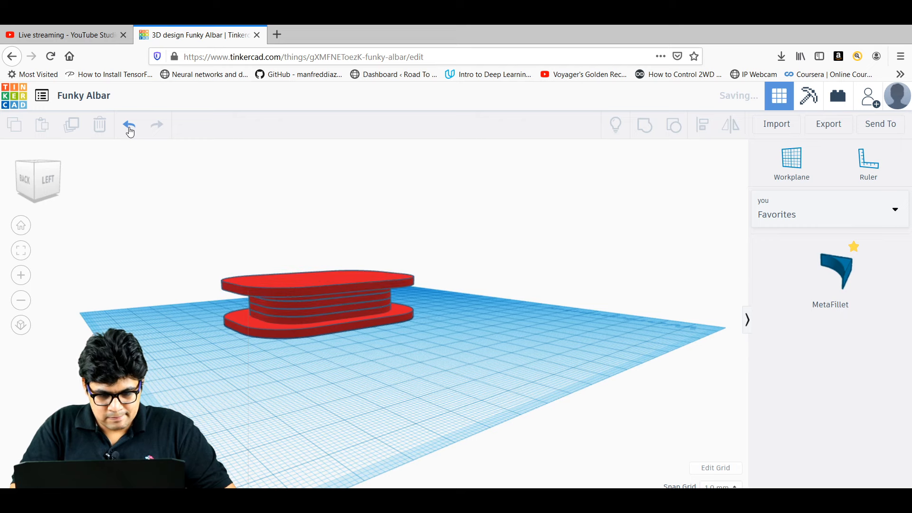
left_click(130, 129)
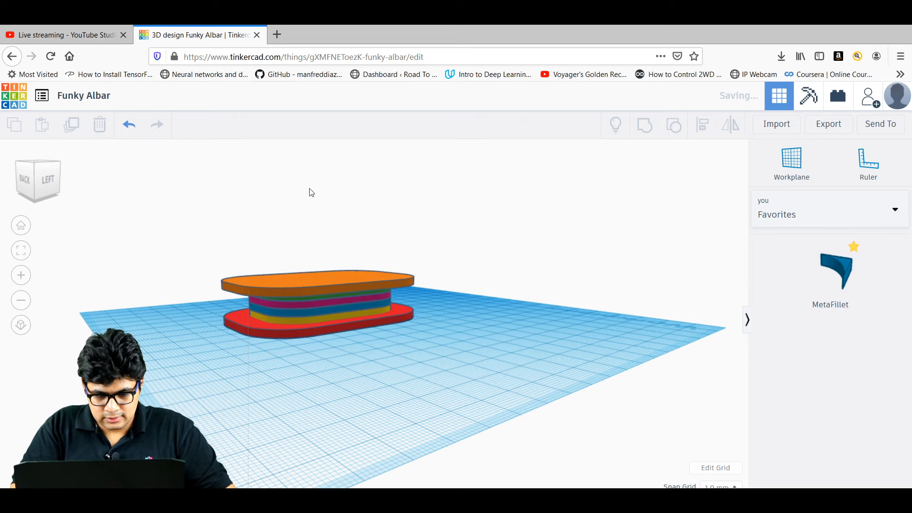
Reselect all six layers, group them and set the group to Multicolor.
right_click_drag(358, 401, 311, 328)
left_click(311, 326)
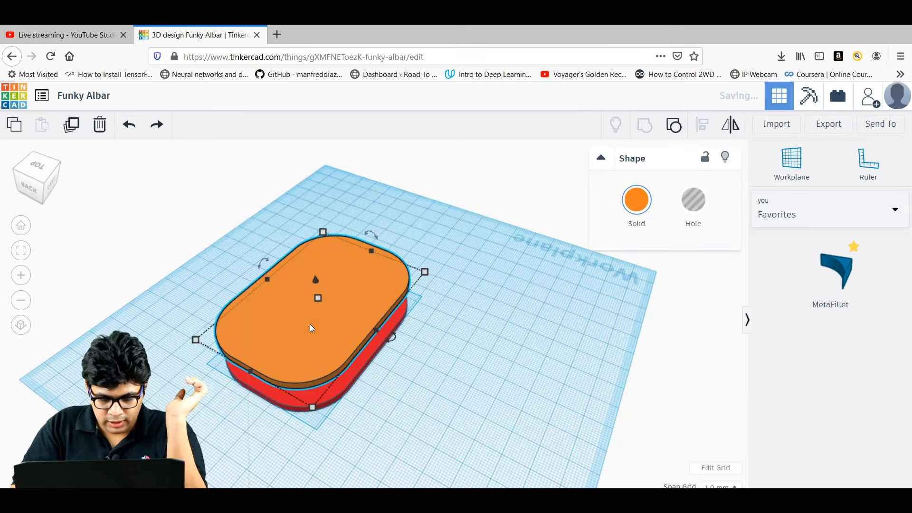
left_click(461, 387)
left_click_drag(460, 387, 226, 247)
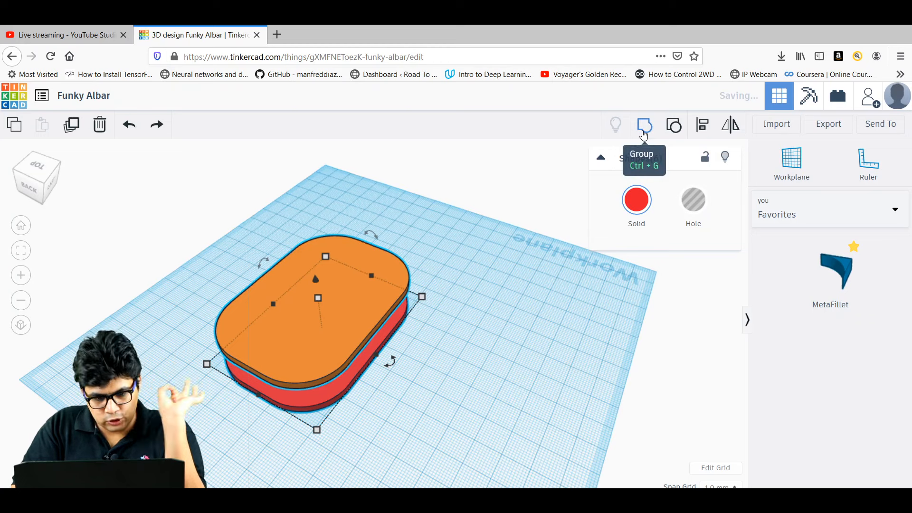
left_click(643, 136)
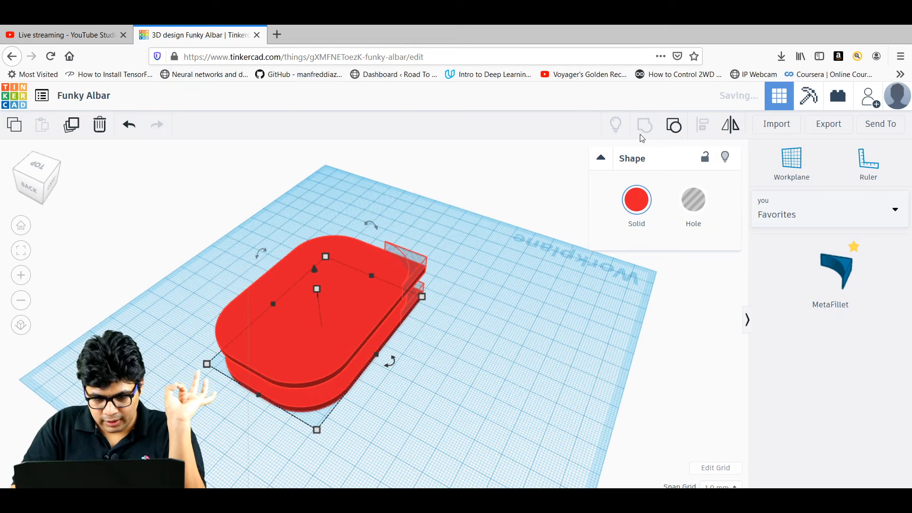
left_click(642, 204)
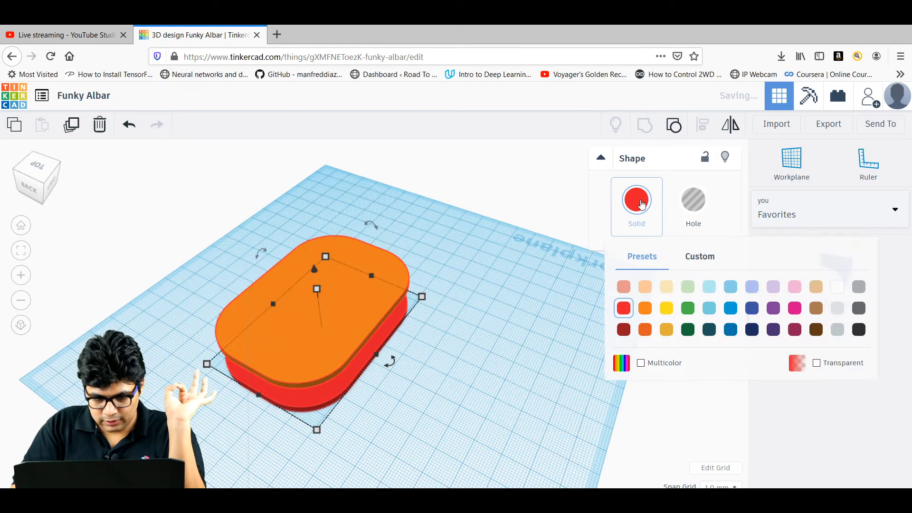
left_click(641, 364)
Move the grouped spool to a new spot on the workplane.
left_click(475, 415)
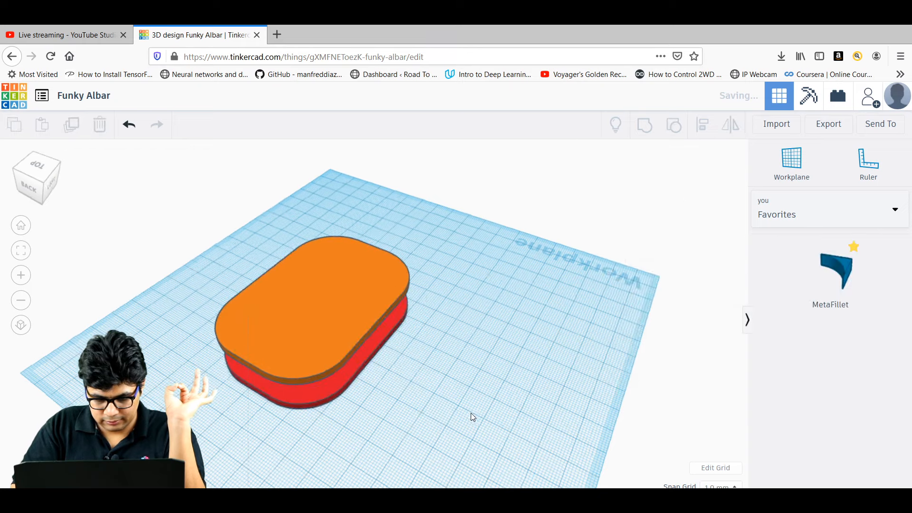
right_click_drag(471, 413, 355, 286)
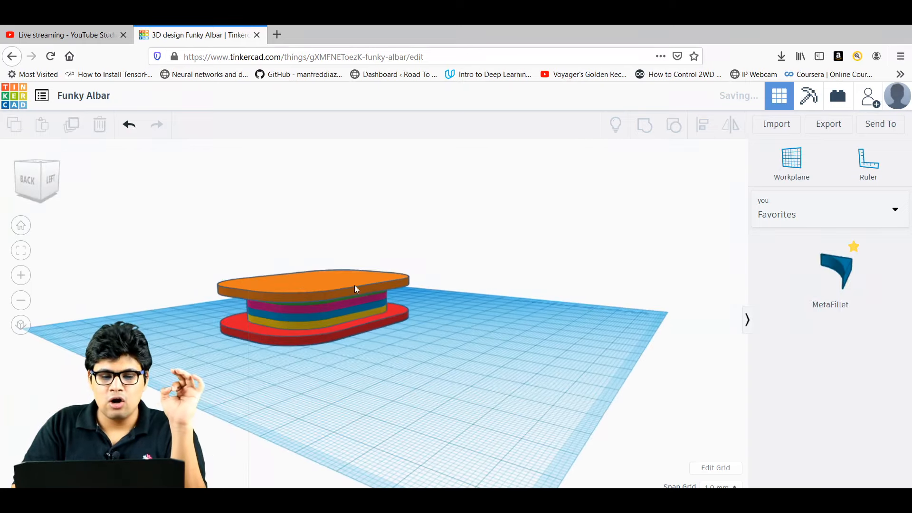
left_click_drag(351, 284, 378, 288)
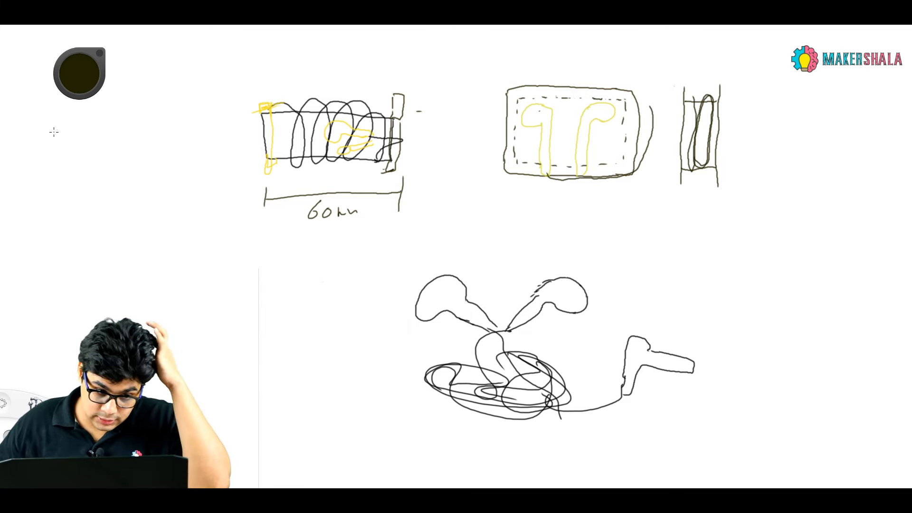
Erase the left spring sketch, its yellow marks and the 60mm dimension.
mouse_move(332, 143)
left_mouse_down()
mouse_move(292, 153)
mouse_move(287, 106)
mouse_move(356, 205)
left_mouse_up()
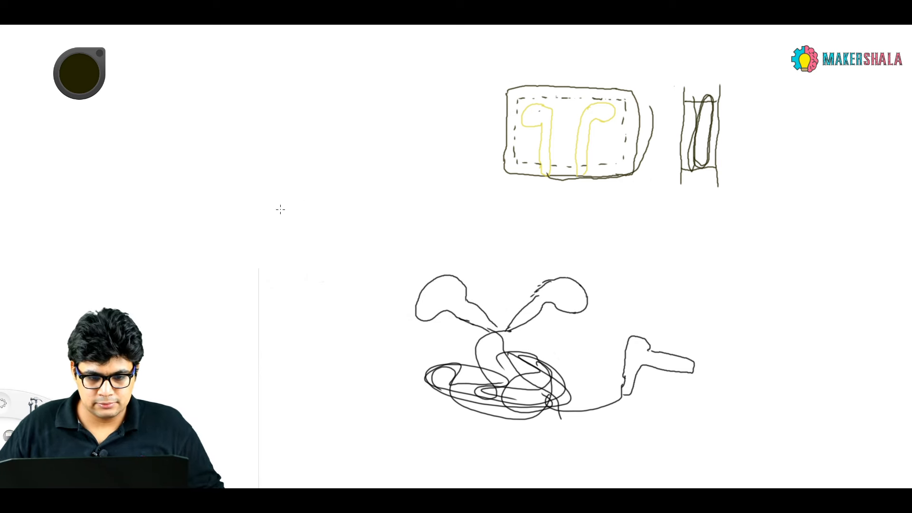
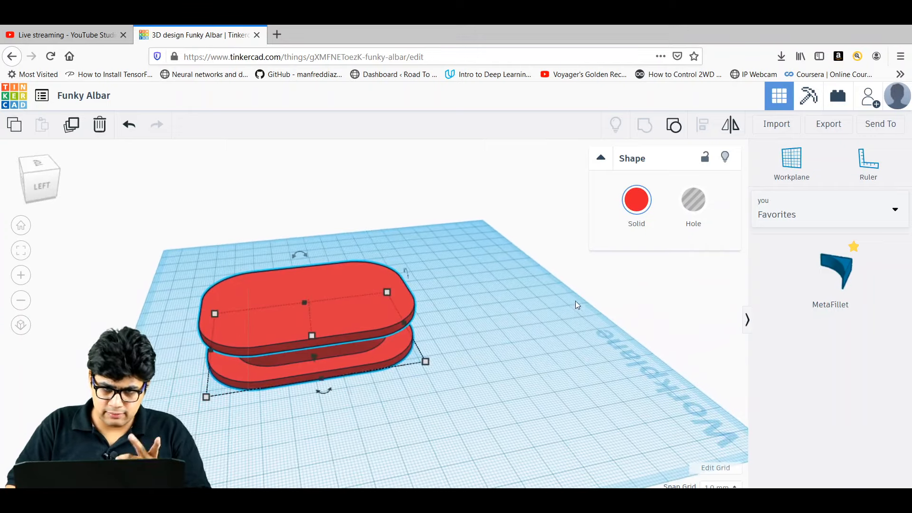
Place a sphere from Basic Shapes on the workplane beside the spool.
left_click(491, 411)
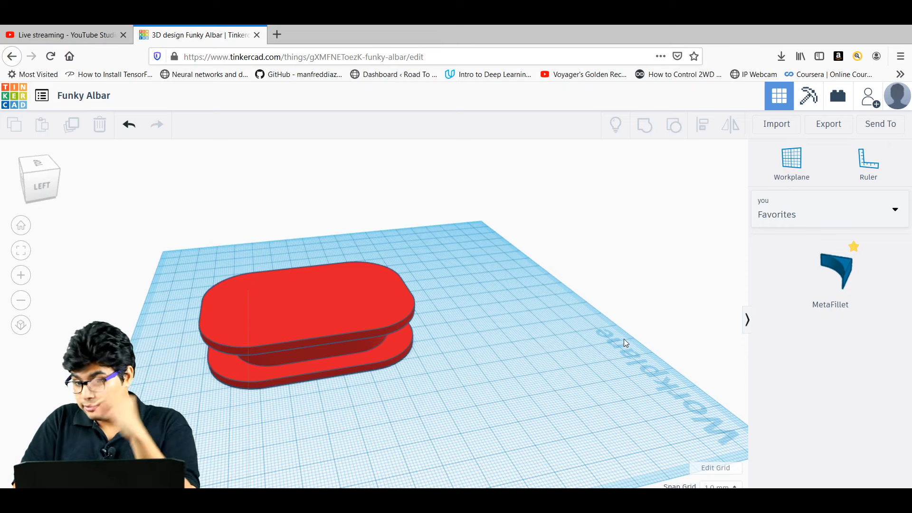
left_click(806, 221)
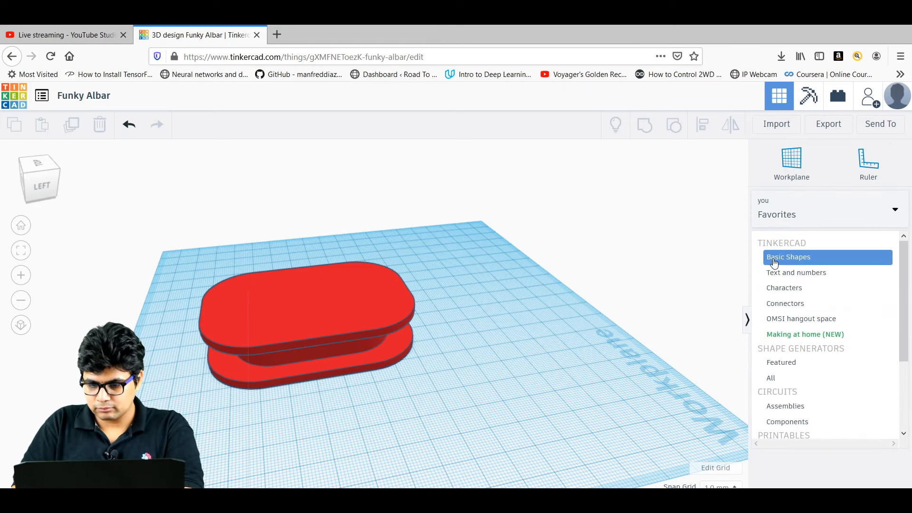
left_click(774, 261)
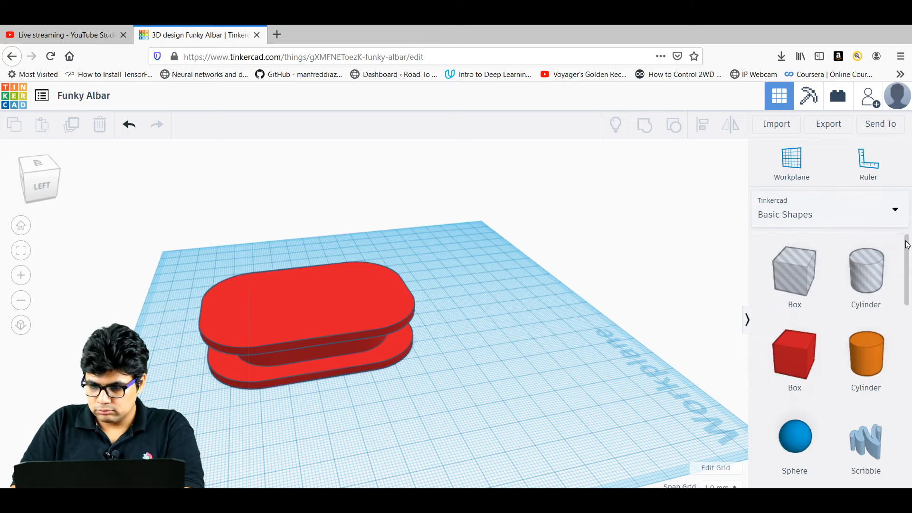
left_click_drag(908, 245, 910, 265)
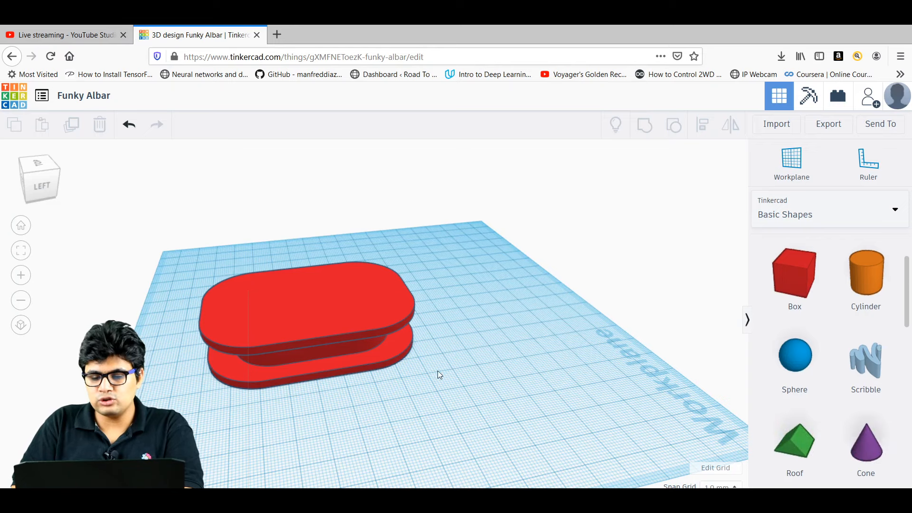
right_click_drag(411, 386, 515, 369)
left_click_drag(798, 366, 531, 394)
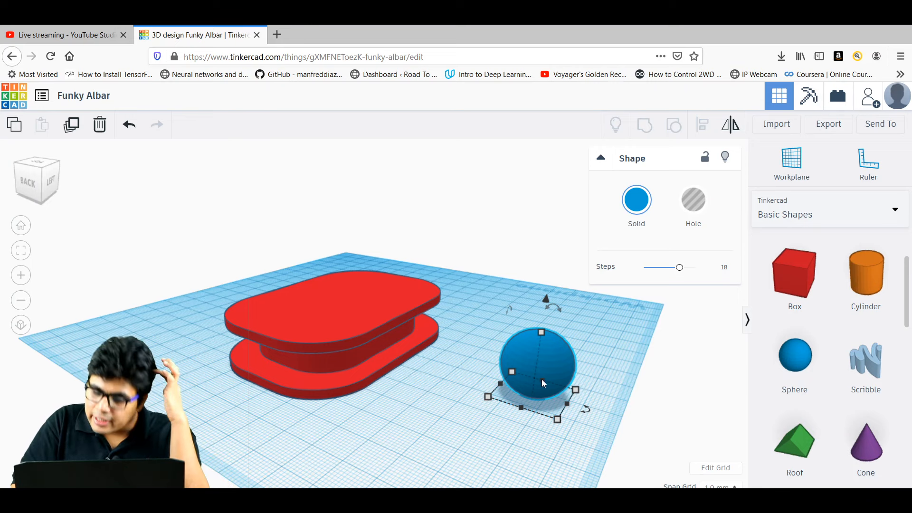
Resize the blue sphere to 12 mm in length, width and height.
mouse_move(557, 420)
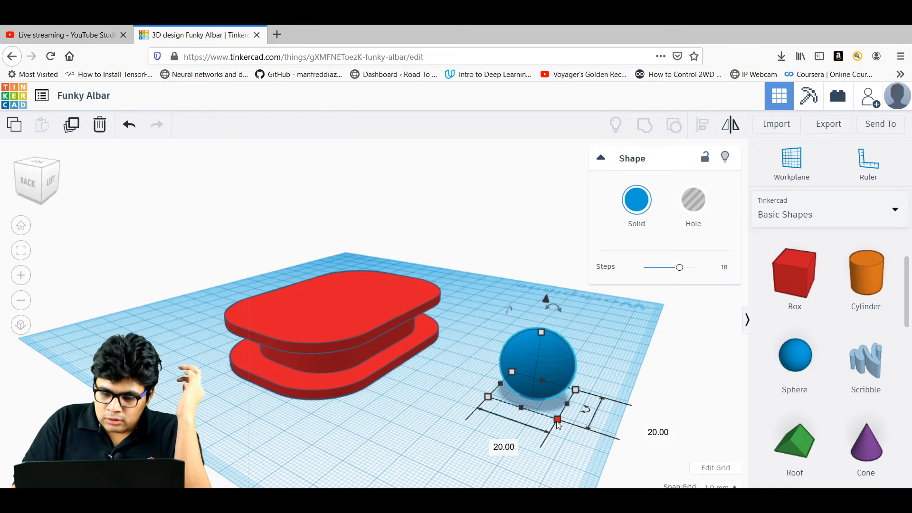
left_click(647, 431)
type("12")
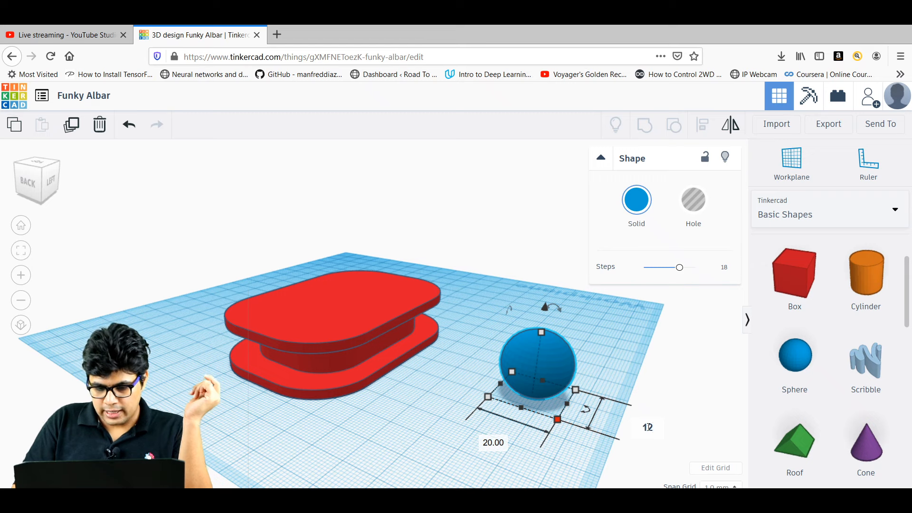
key("Return")
left_click(503, 427)
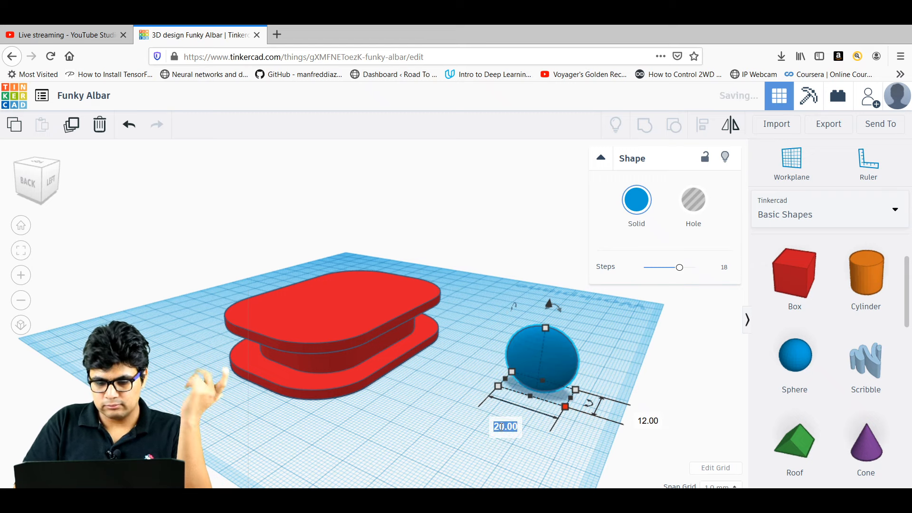
type("12")
key("Return")
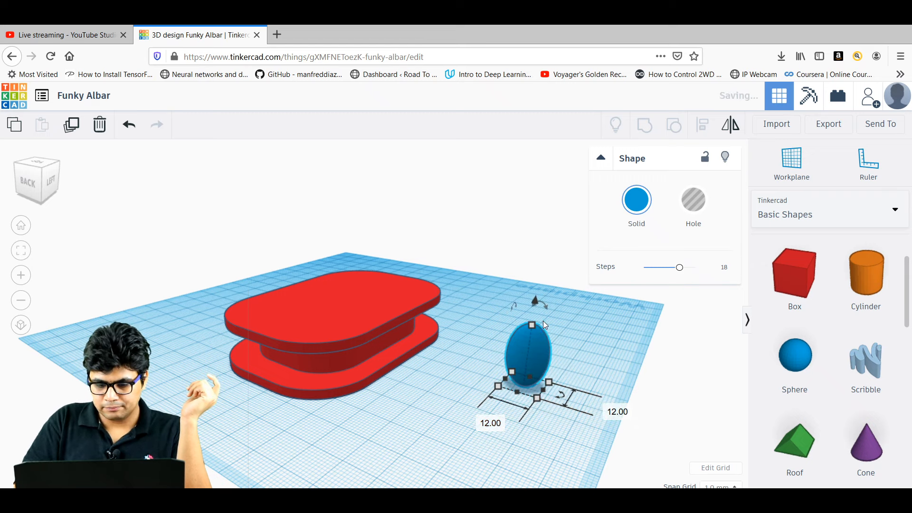
mouse_move(532, 325)
left_click(593, 354)
type("12")
key("Return")
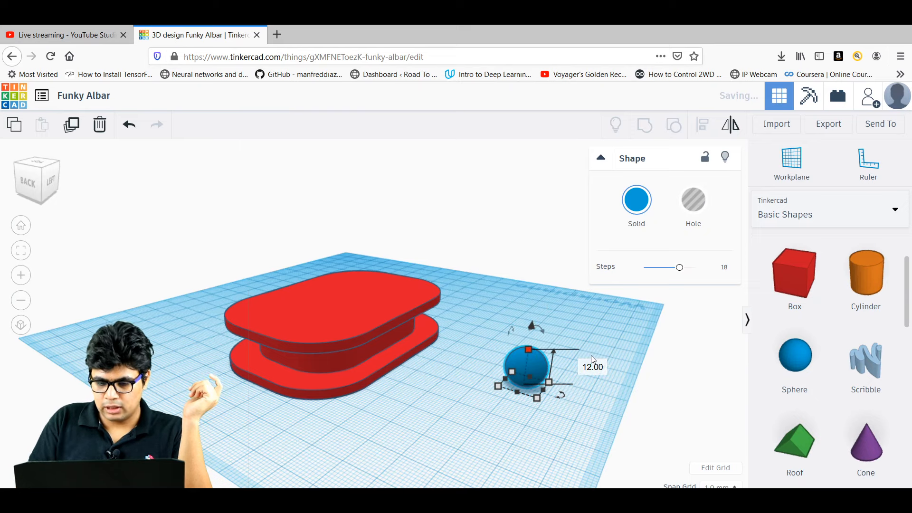
left_click(529, 428)
right_click_drag(572, 400, 616, 400)
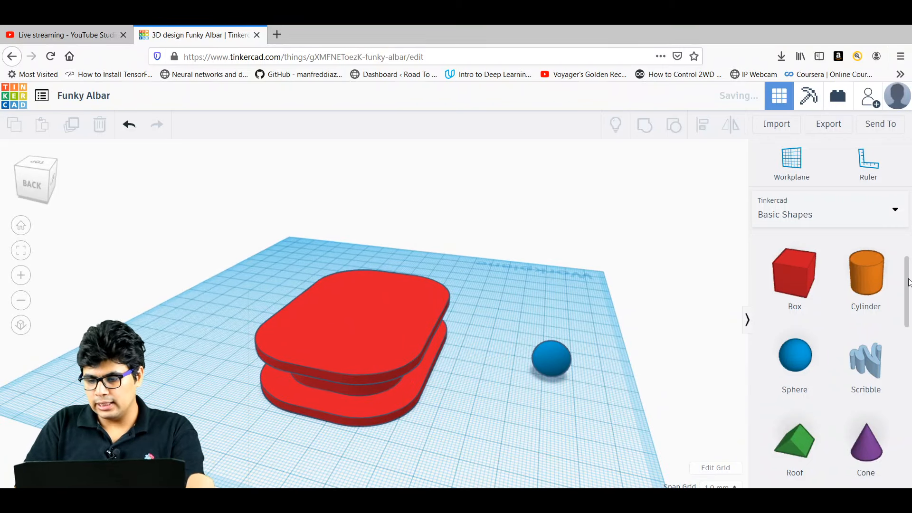
Drop a paraboloid beside the sphere and rotate it 90°, then 180°, onto its side.
left_click_drag(908, 282, 908, 383)
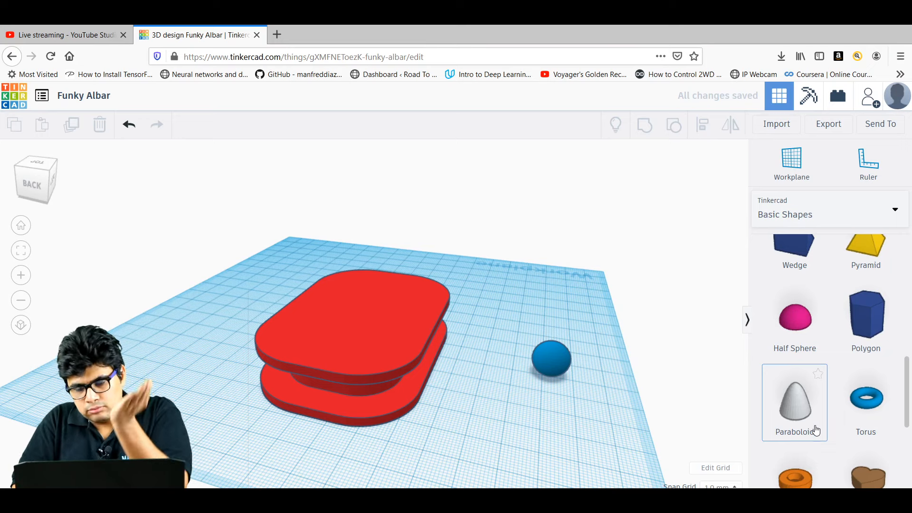
left_click_drag(808, 422, 525, 438)
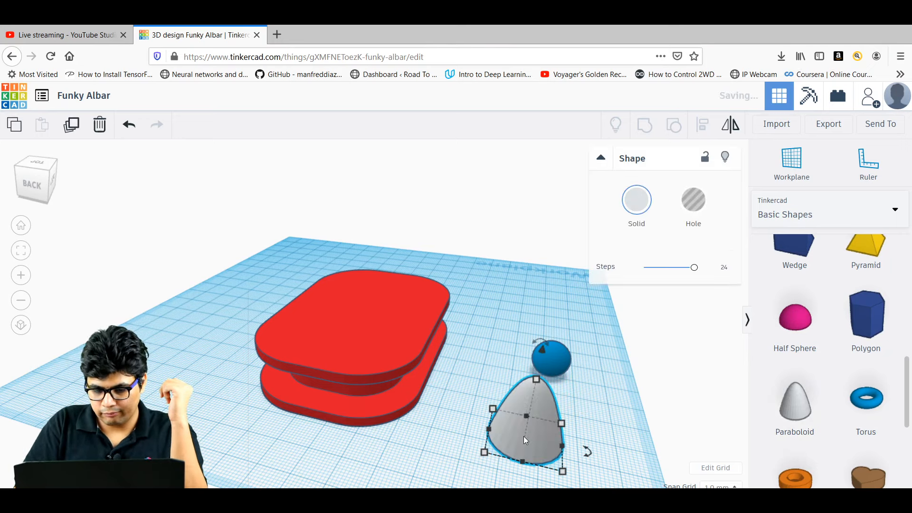
left_click_drag(537, 343, 537, 341)
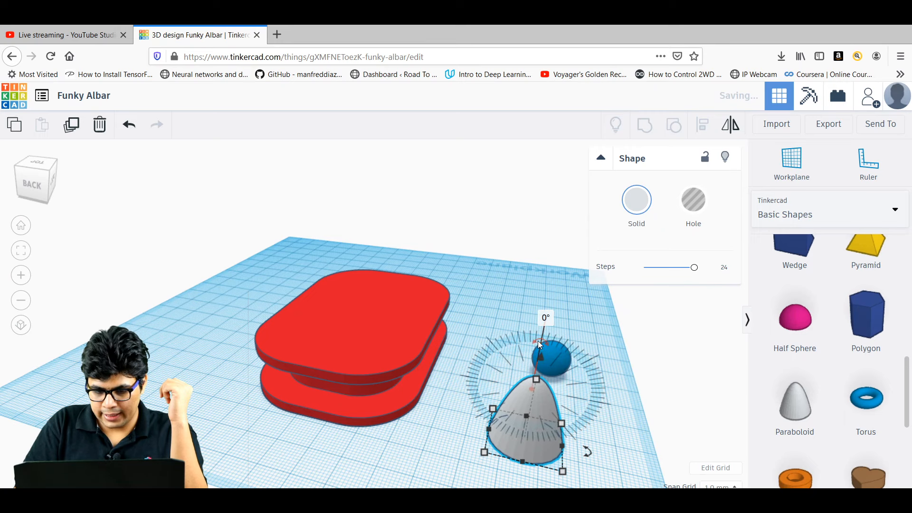
left_click(542, 319)
type("90")
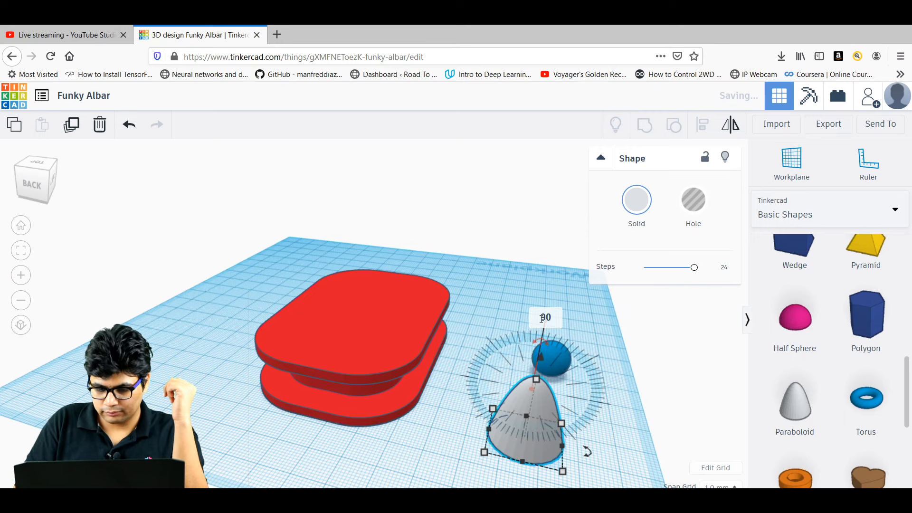
key("Return")
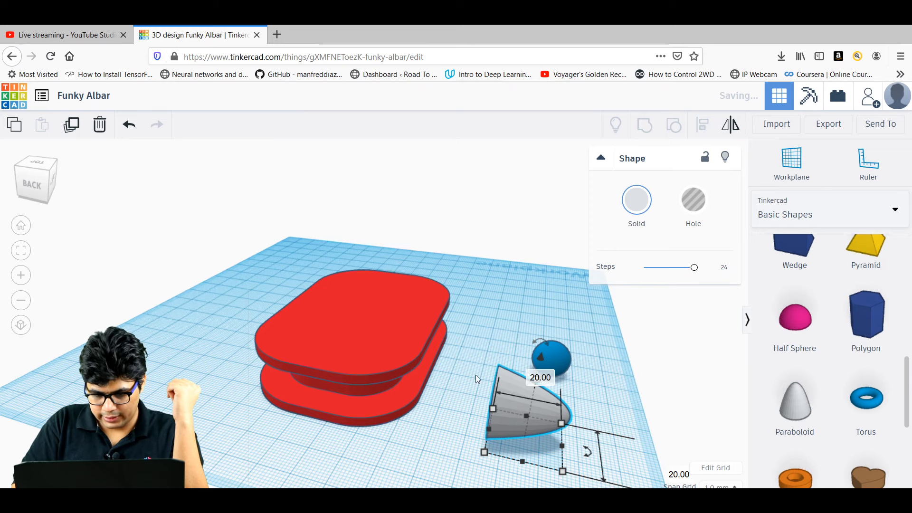
mouse_move(542, 343)
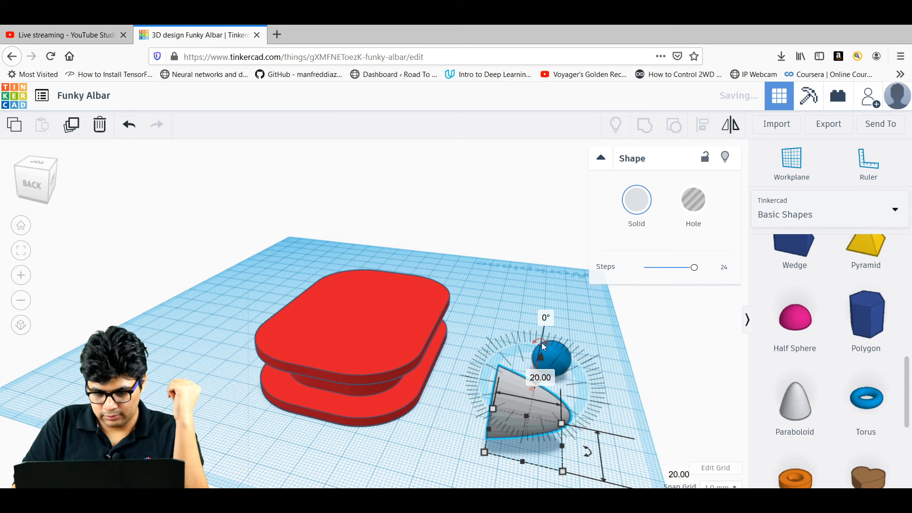
left_click(546, 318)
key("Return")
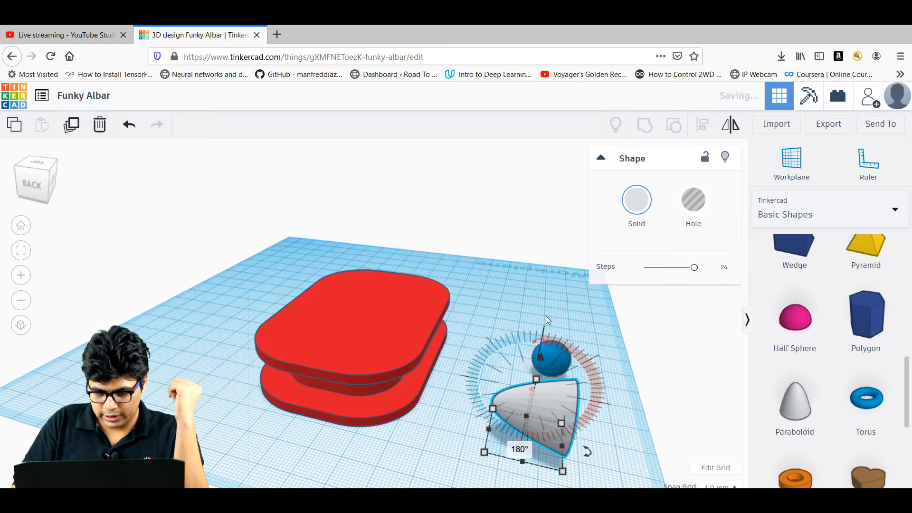
left_click(602, 411)
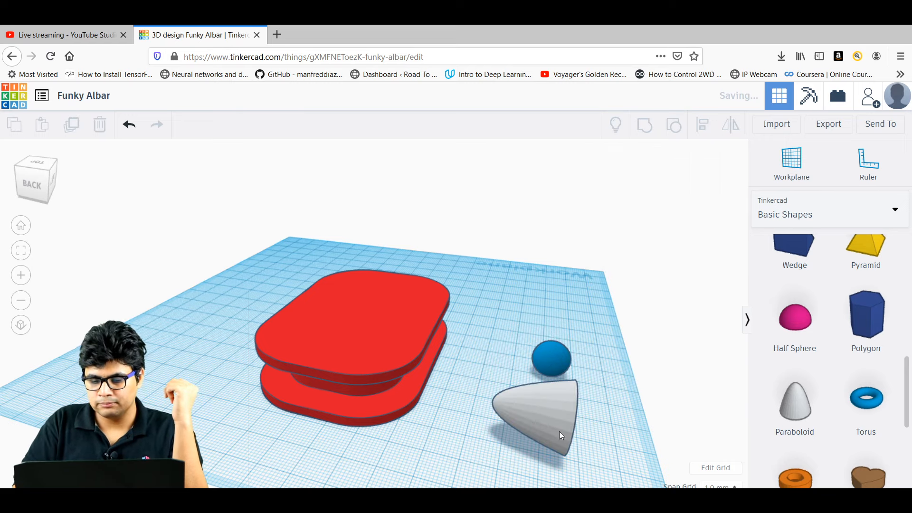
Set the paraboloid's footprint size and height to 10 mm.
left_click(537, 418)
right_click_drag(627, 398, 391, 455)
mouse_move(375, 458)
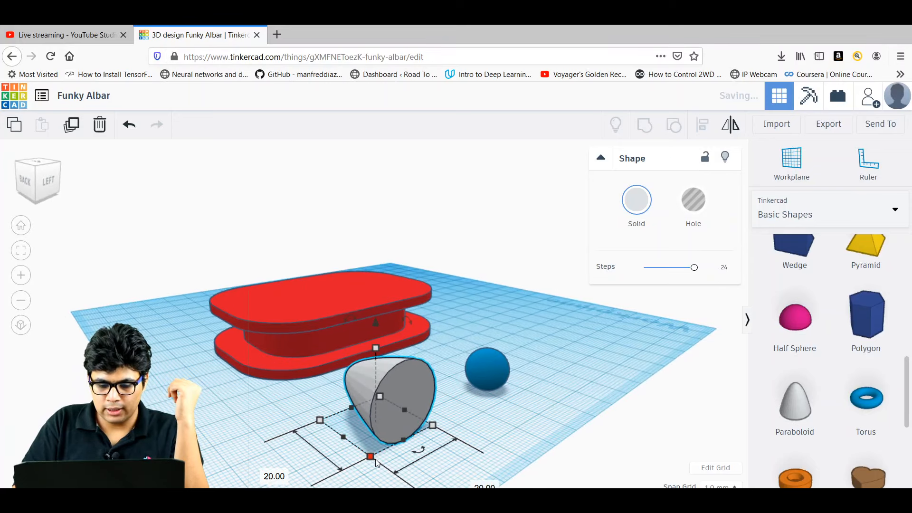
left_click(473, 483)
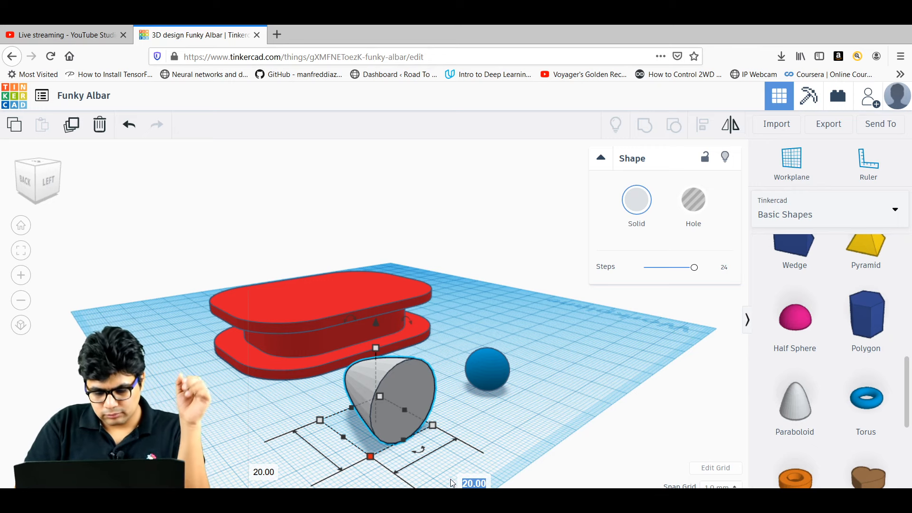
type("10")
key("Return")
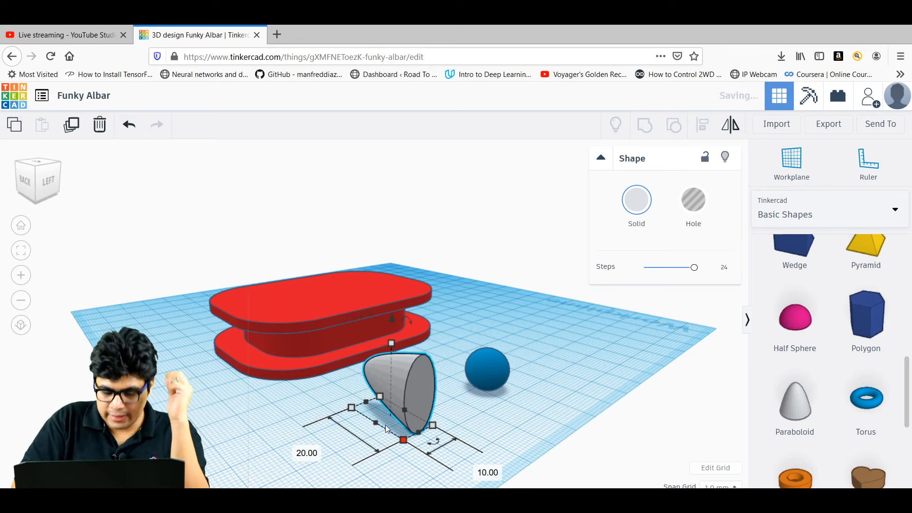
mouse_move(392, 342)
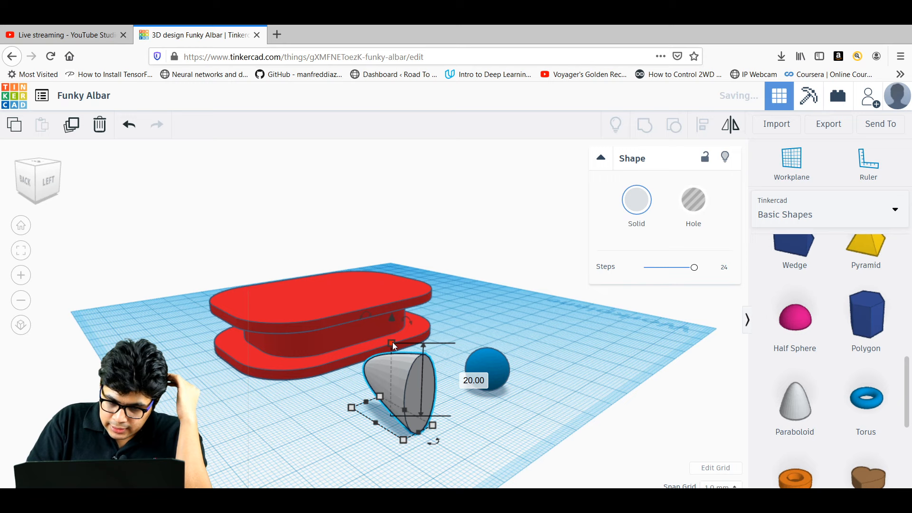
left_click(471, 379)
type("10")
key("Return")
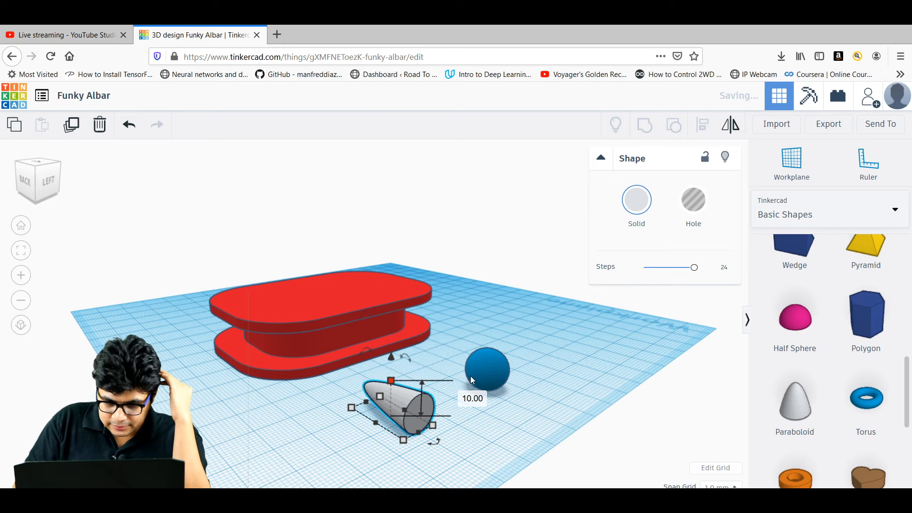
Keep the paraboloid's length at 10 mm and change its width to 8 mm.
mouse_move(354, 412)
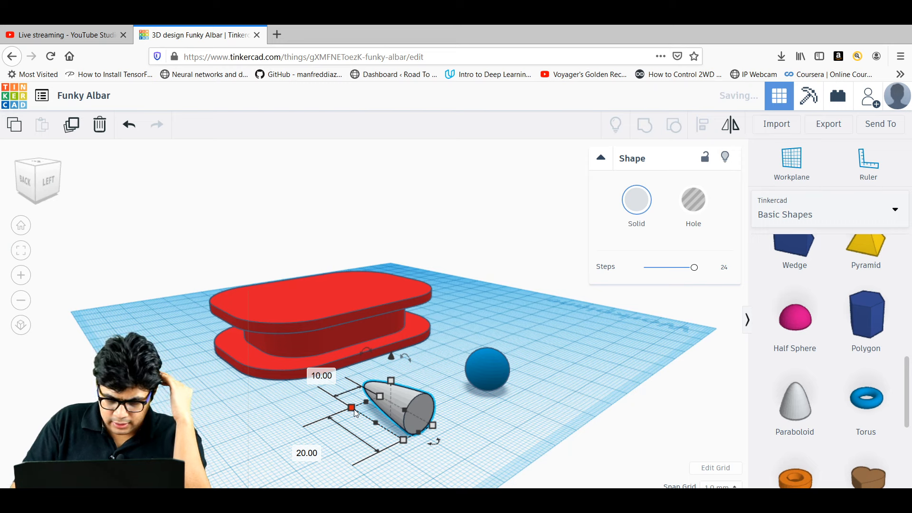
left_click(314, 453)
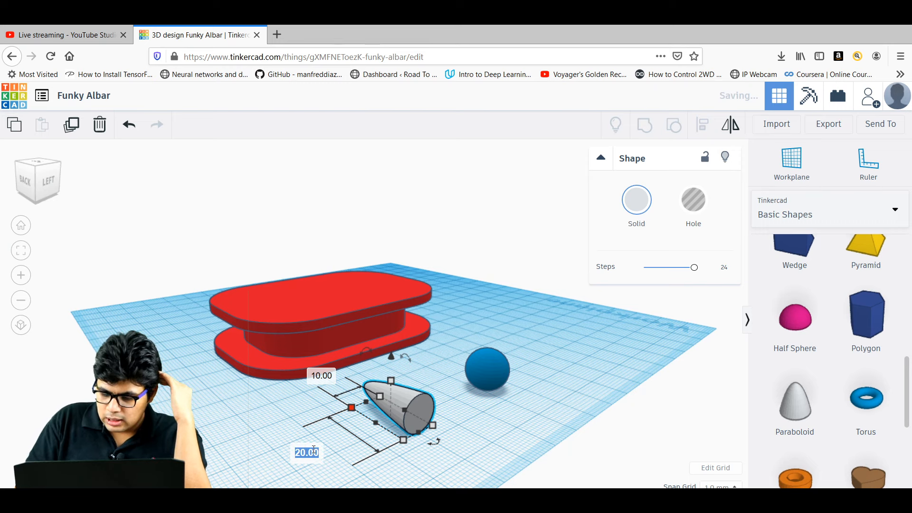
type("8")
key("Return")
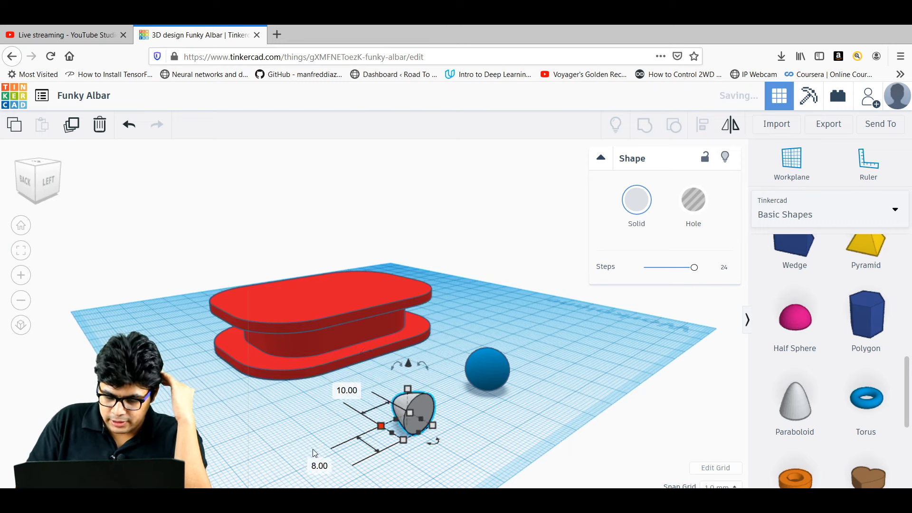
left_click(313, 465)
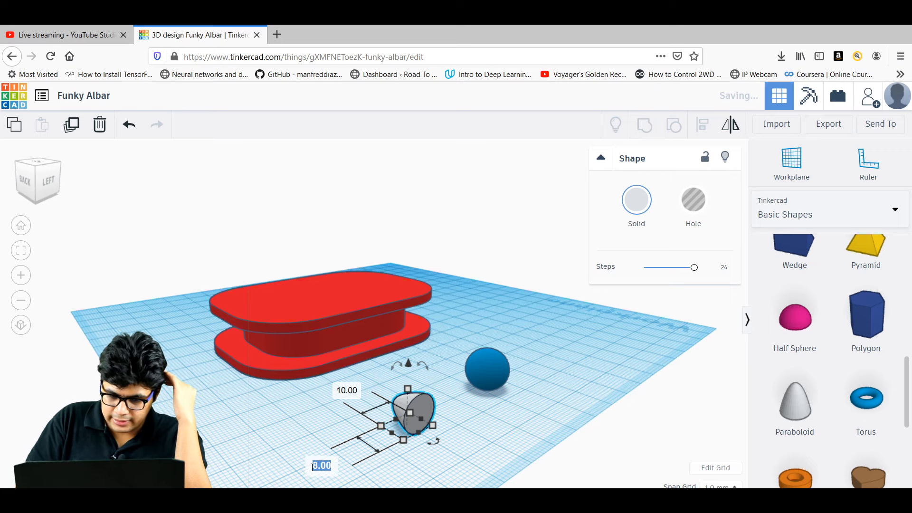
type("10")
key("Return")
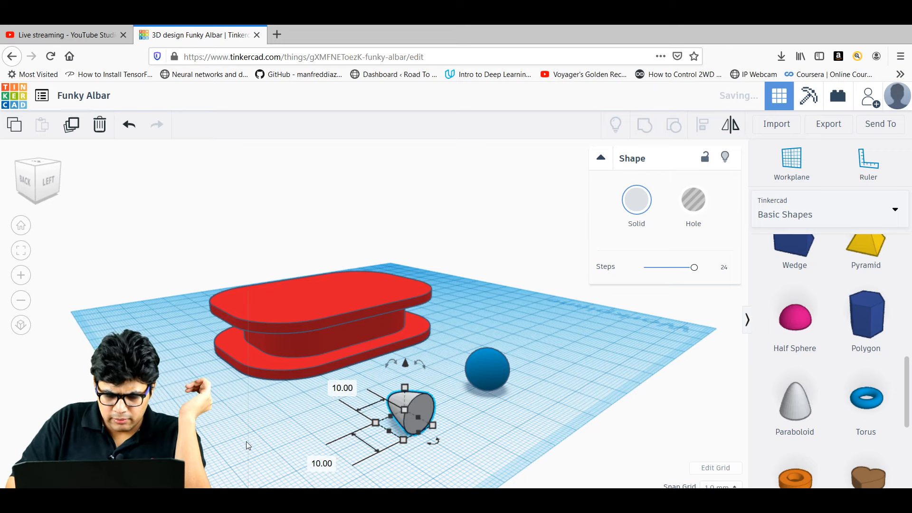
right_click_drag(246, 441, 309, 441)
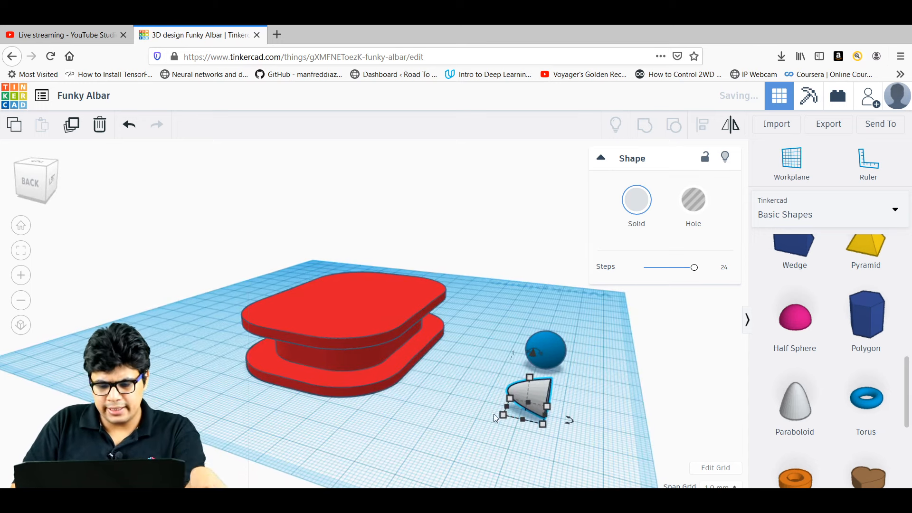
left_click(511, 471)
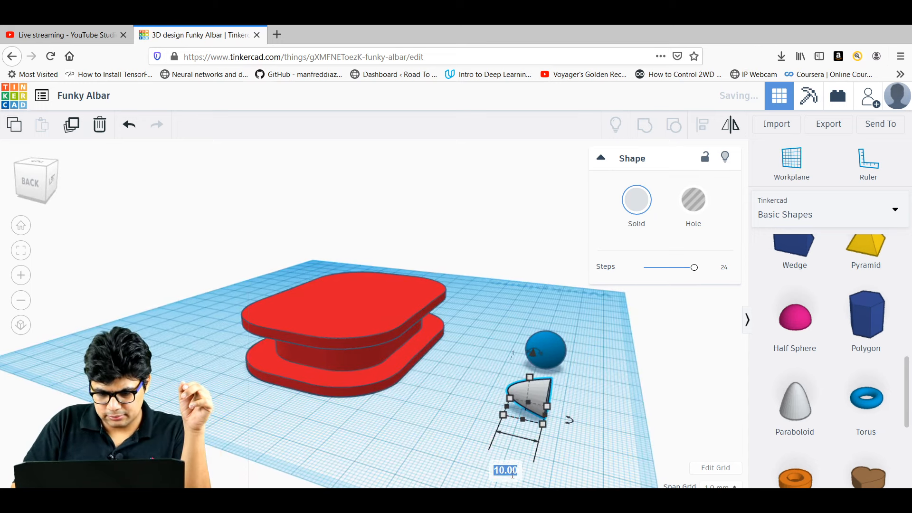
type("8")
key("Return")
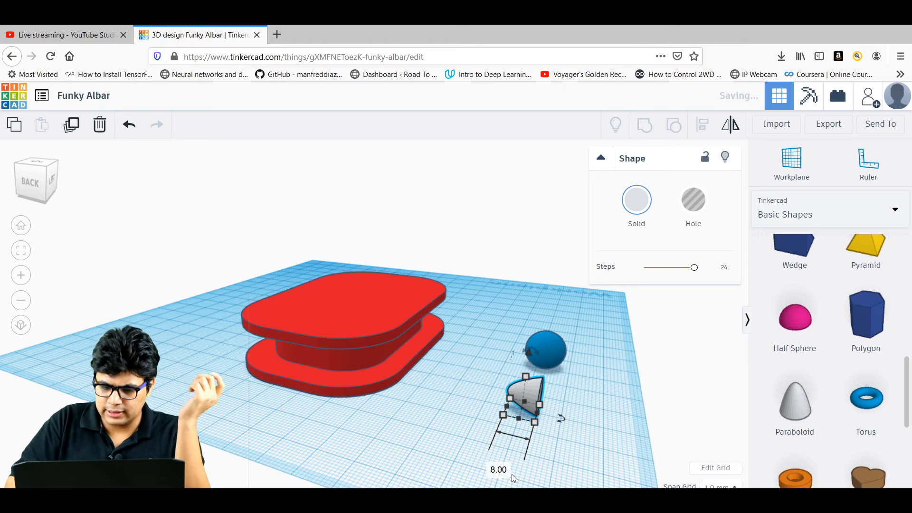
left_click(616, 386)
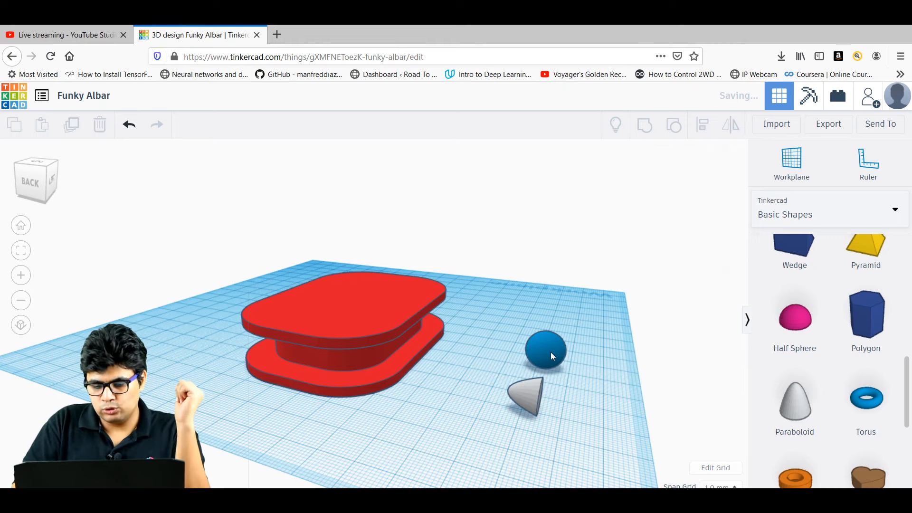
Move the blue sphere toward the paraboloid and push the paraboloid into it.
right_click_drag(551, 352, 481, 350)
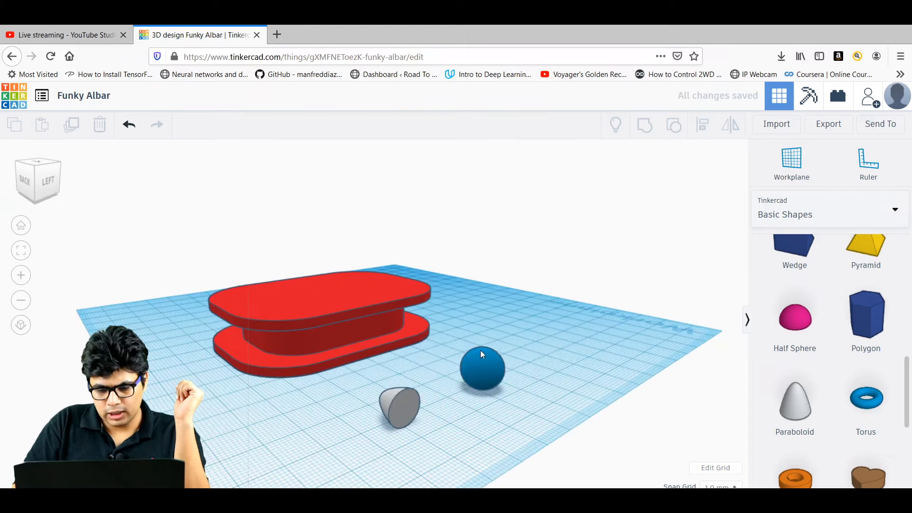
left_click_drag(481, 367, 418, 411)
left_click(315, 414)
right_click_drag(315, 415, 606, 352)
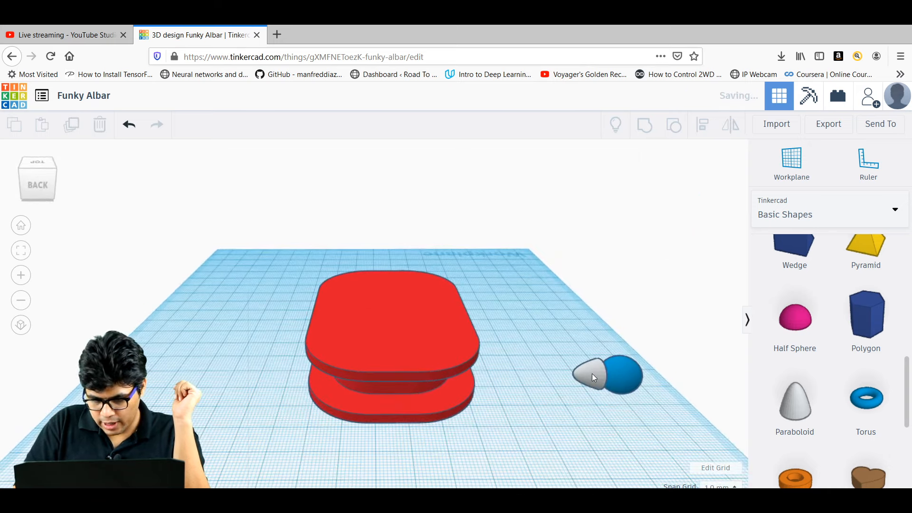
left_click_drag(598, 376, 600, 377)
left_click(642, 412)
right_click_drag(642, 411, 571, 405)
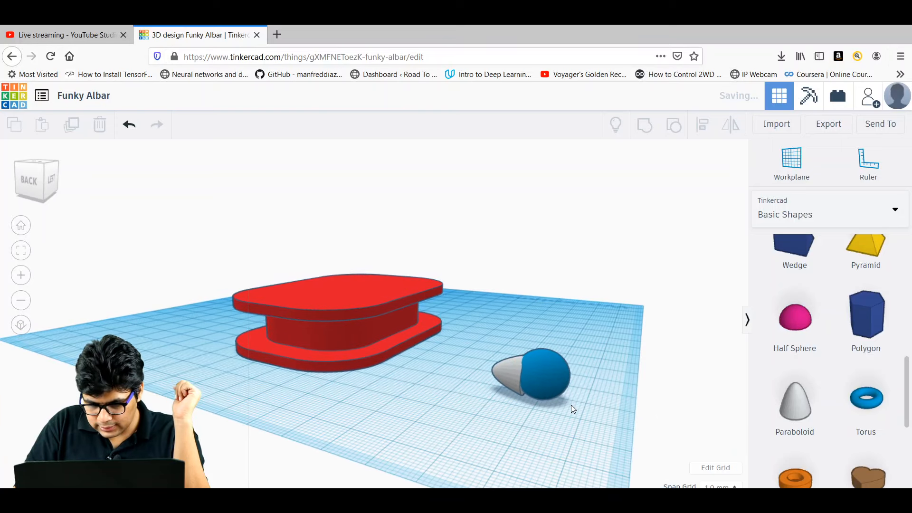
Select both shapes and align the paraboloid with the sphere along one side.
left_click(528, 380)
left_click_drag(492, 350, 481, 338)
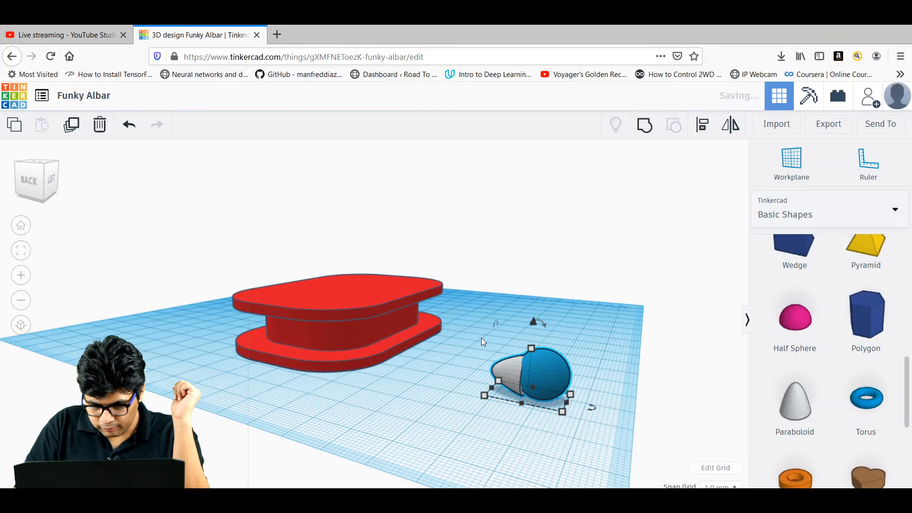
left_click(701, 125)
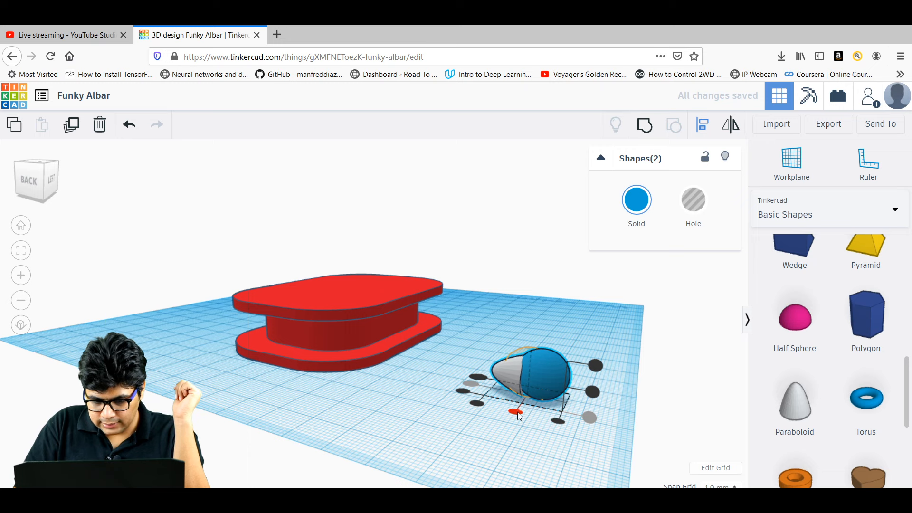
left_click(595, 390)
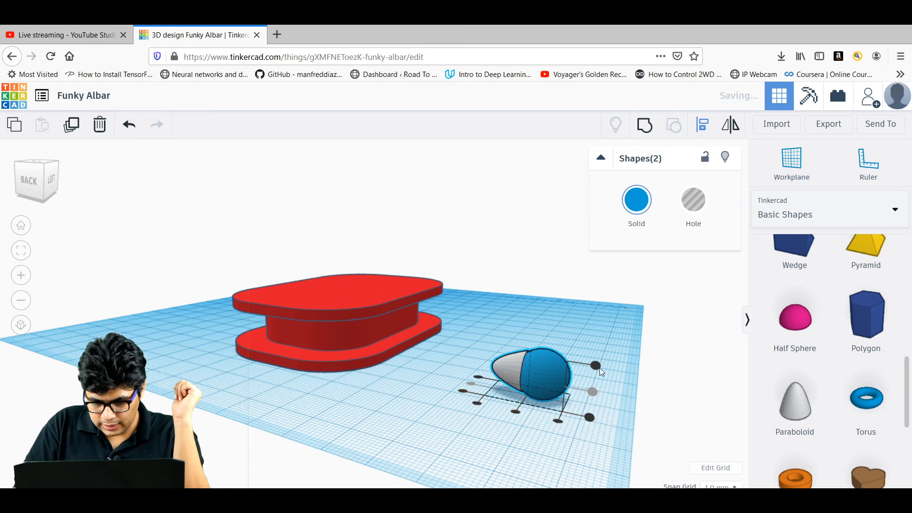
mouse_move(450, 418)
right_mouse_down()
mouse_move(326, 421)
mouse_move(518, 381)
mouse_move(551, 387)
mouse_move(545, 485)
mouse_move(500, 446)
mouse_move(437, 419)
mouse_move(440, 430)
right_mouse_up()
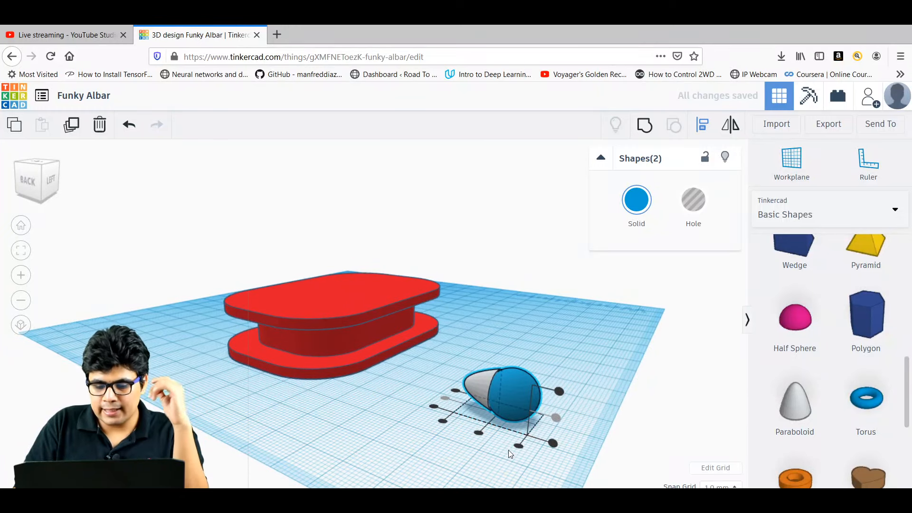
left_click(572, 367)
left_click(477, 385)
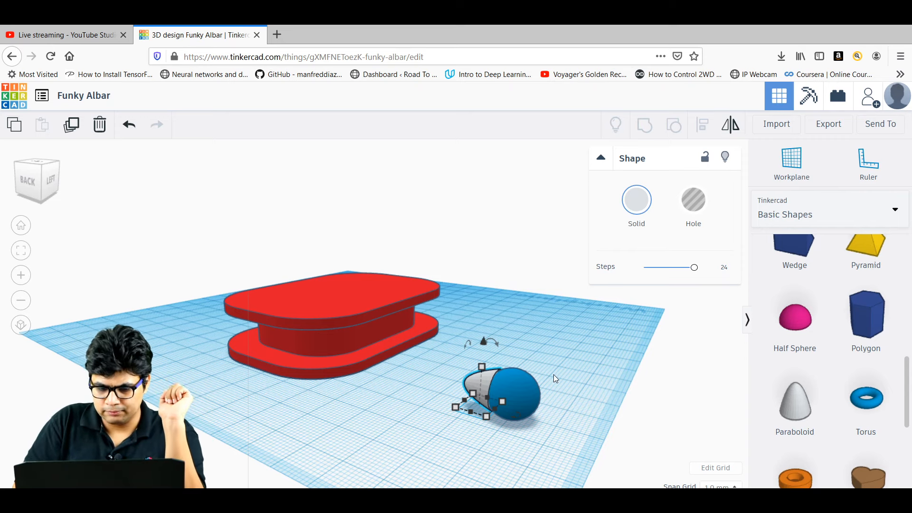
Nudge the paraboloid against the sphere and centre-align the two shapes.
mouse_move(574, 373)
right_mouse_down()
mouse_move(478, 367)
mouse_move(586, 375)
right_mouse_up()
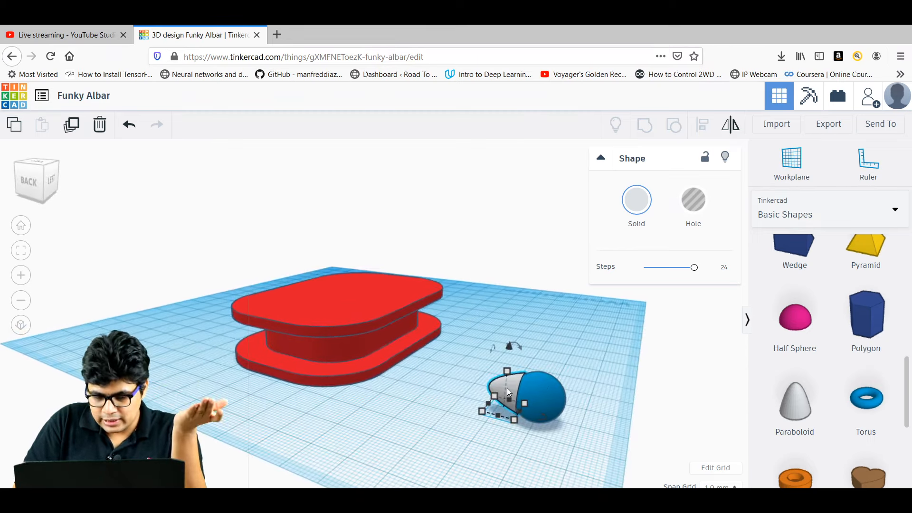
left_click_drag(515, 386, 520, 389)
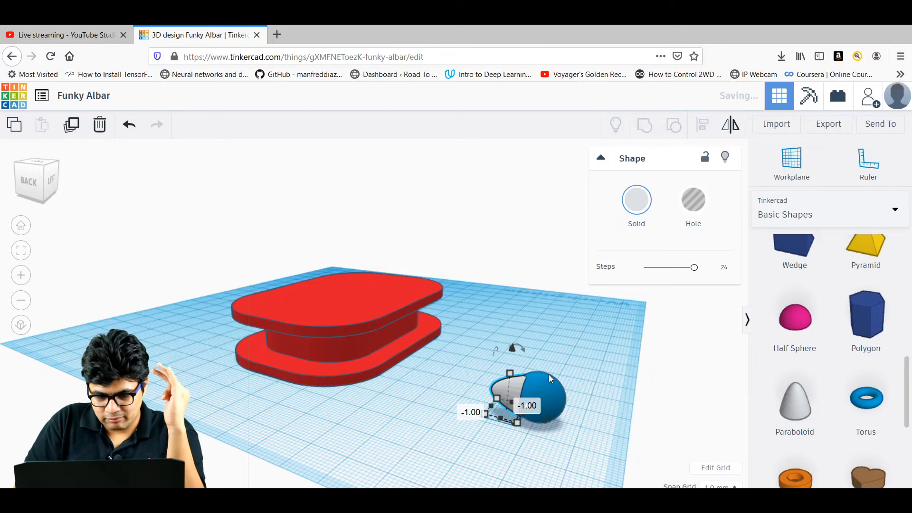
mouse_move(575, 363)
right_mouse_down()
mouse_move(504, 350)
mouse_move(475, 364)
mouse_move(481, 374)
mouse_move(560, 362)
mouse_move(564, 370)
right_mouse_up()
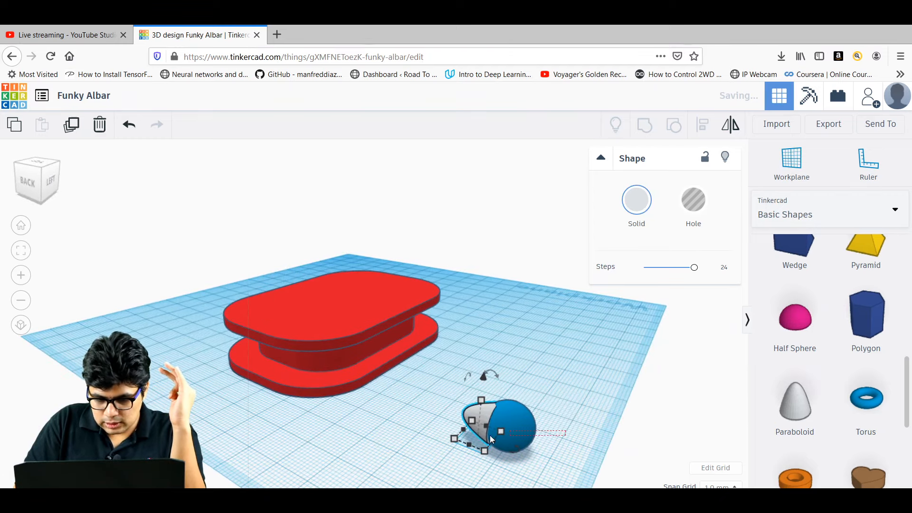
left_click_drag(490, 436, 450, 400)
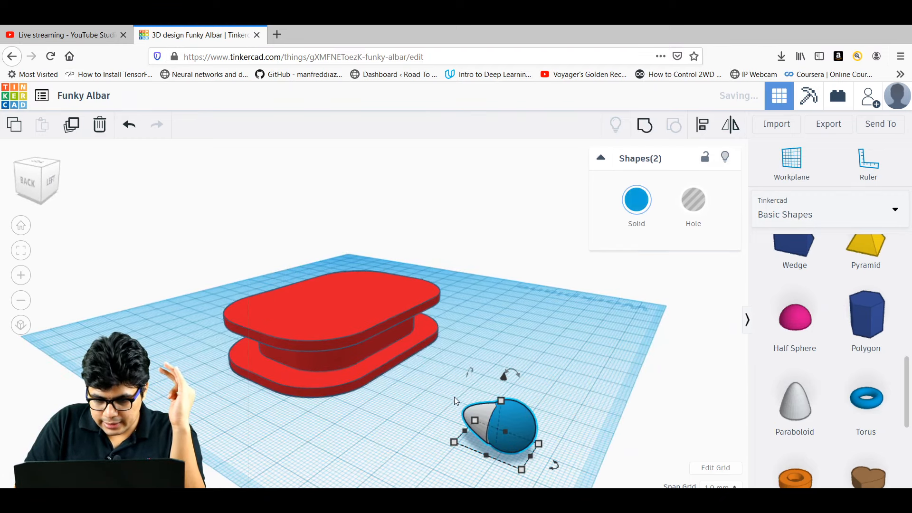
left_click(705, 124)
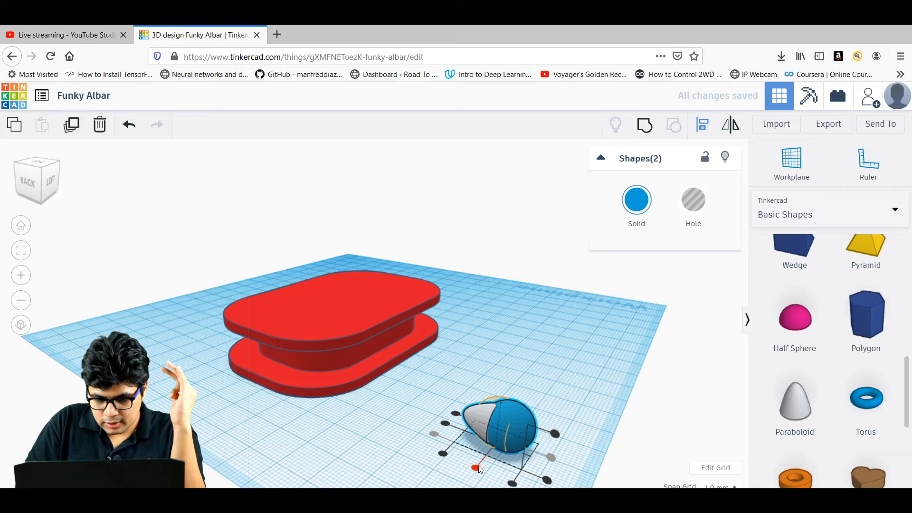
left_click(447, 425)
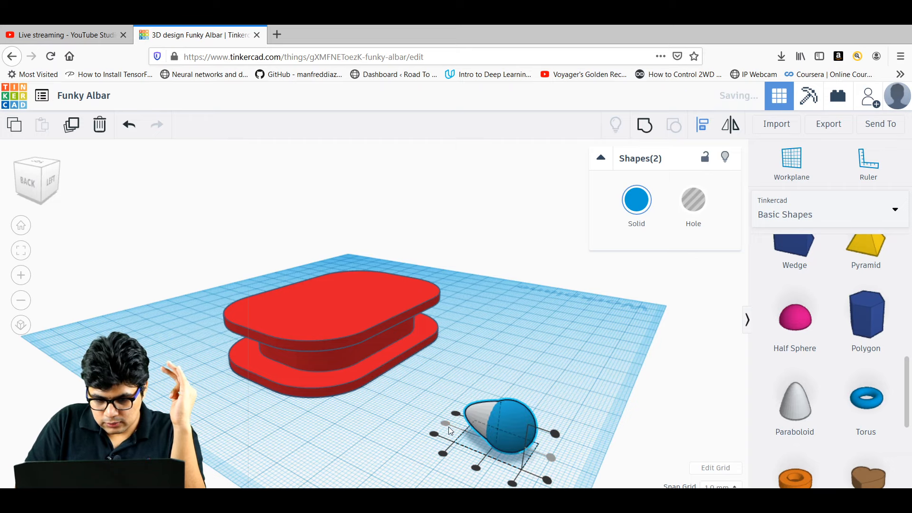
left_click(563, 354)
right_click_drag(563, 355, 575, 341)
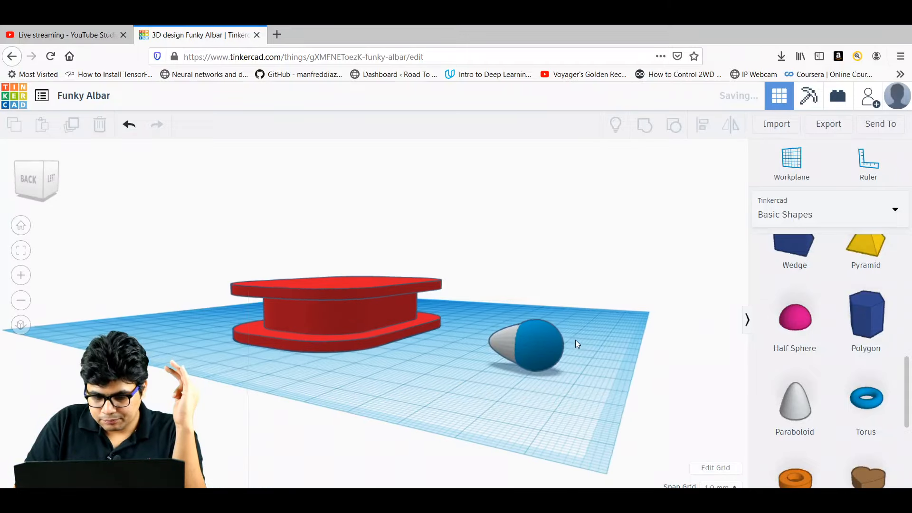
left_click_drag(577, 383, 484, 315)
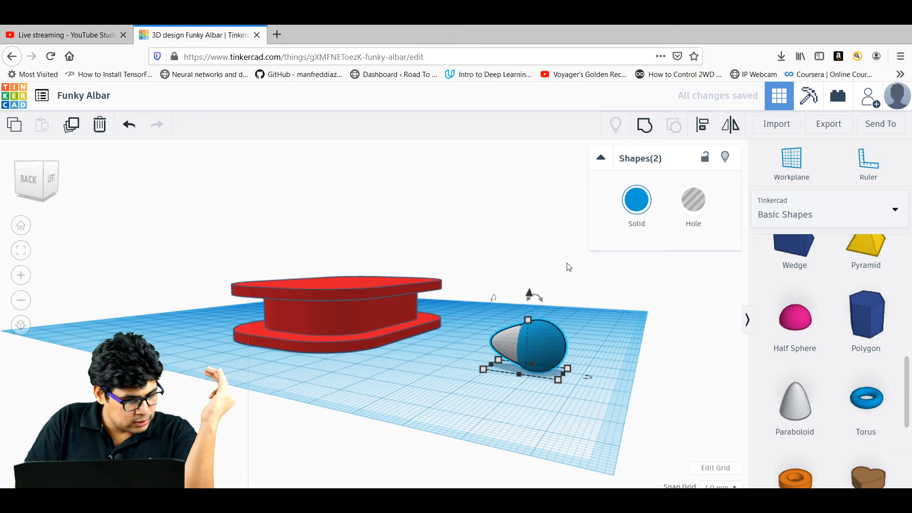
Group the paraboloid and sphere into one blue earbud solid with a 12 × 17 mm footprint.
left_click(644, 125)
left_click(431, 324)
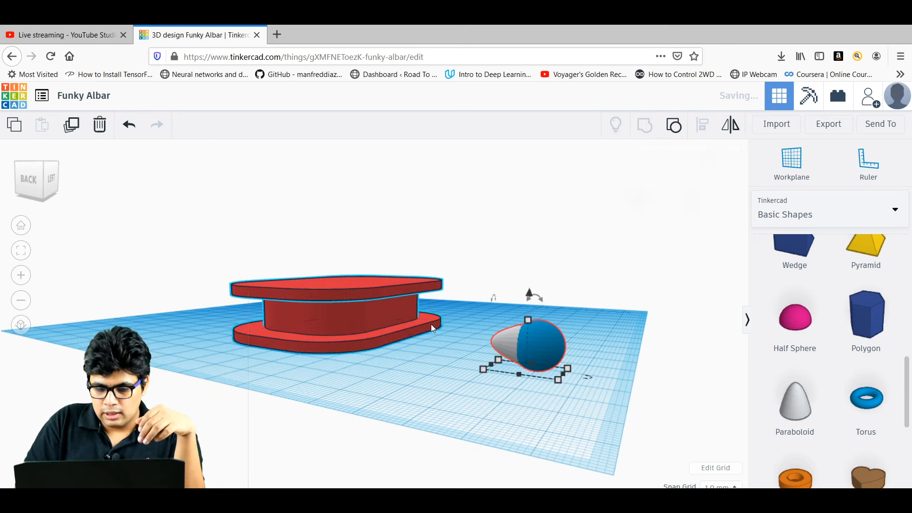
left_click(534, 342)
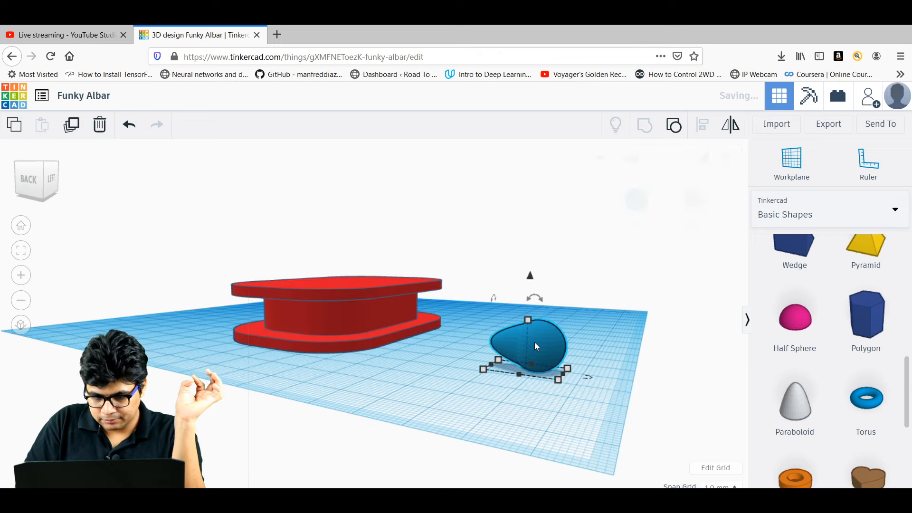
right_click_drag(416, 359, 464, 370)
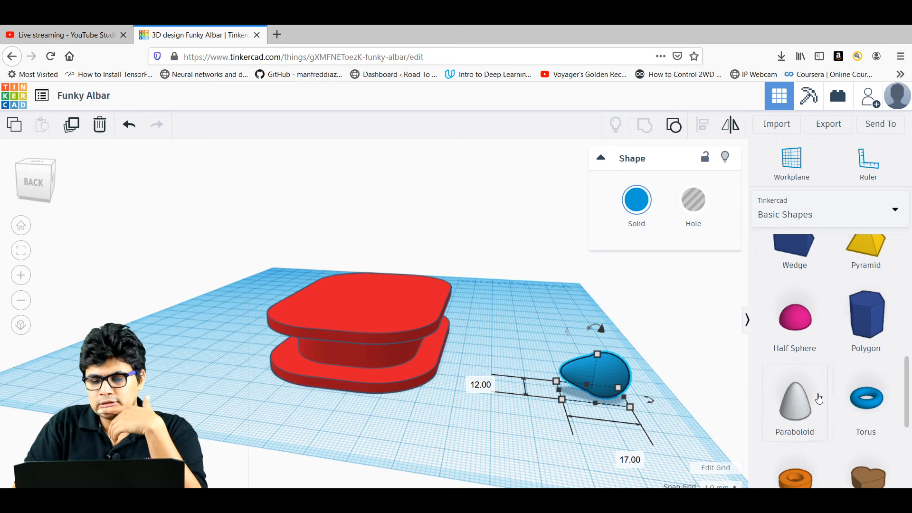
Move the earbud closer to the spool and add a cylinder beside it.
scroll(874, 254, "up", 10)
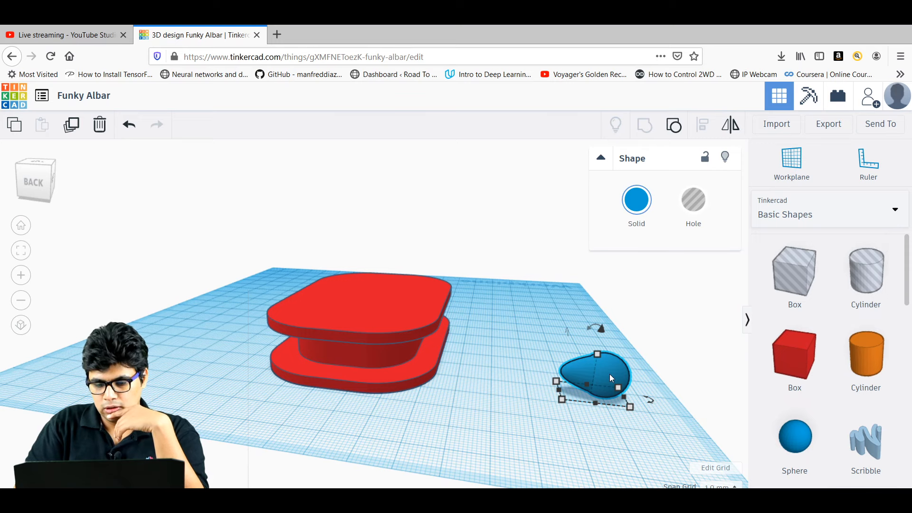
left_click_drag(611, 378, 541, 338)
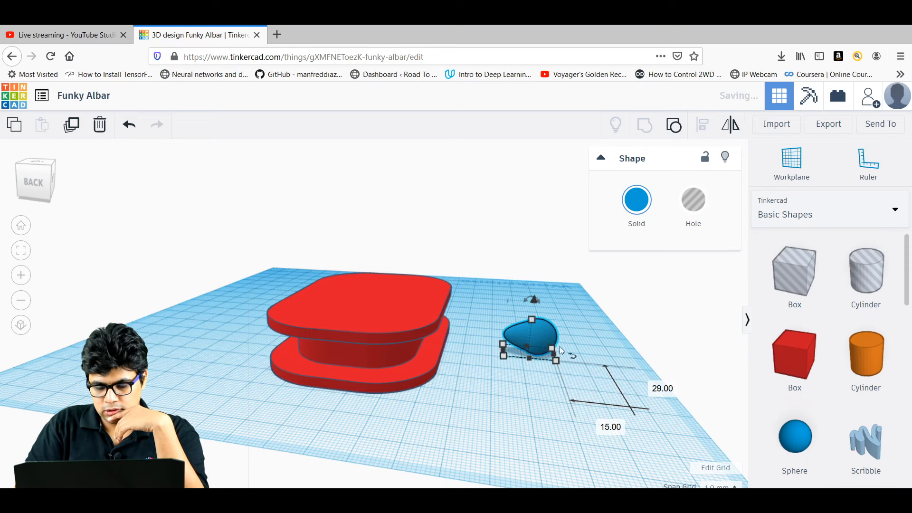
left_click(603, 328)
left_click_drag(864, 359, 540, 409)
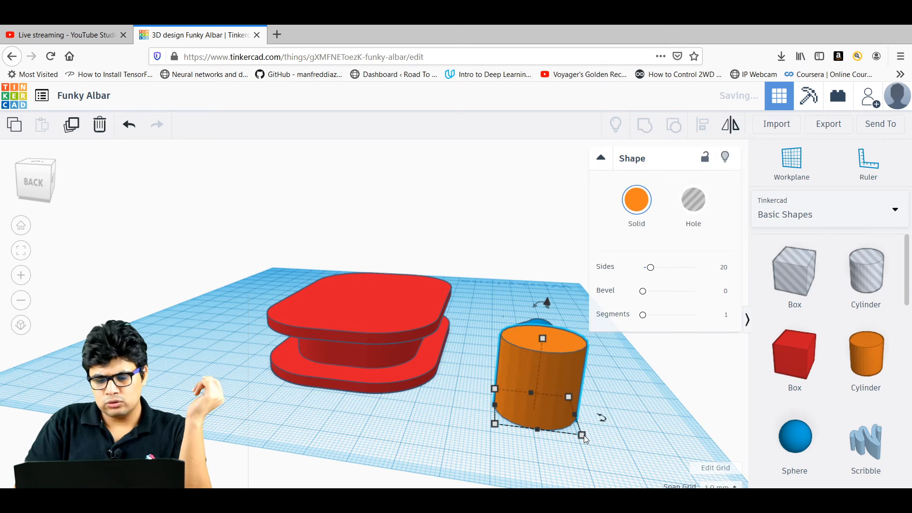
Set the cylinder's width and length to 3 mm each.
mouse_move(583, 435)
left_click(687, 427)
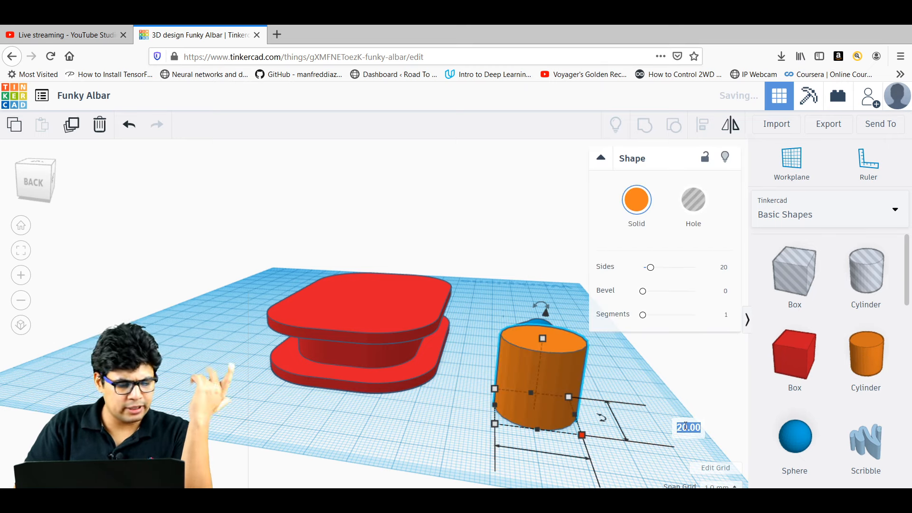
type("3")
key("Return")
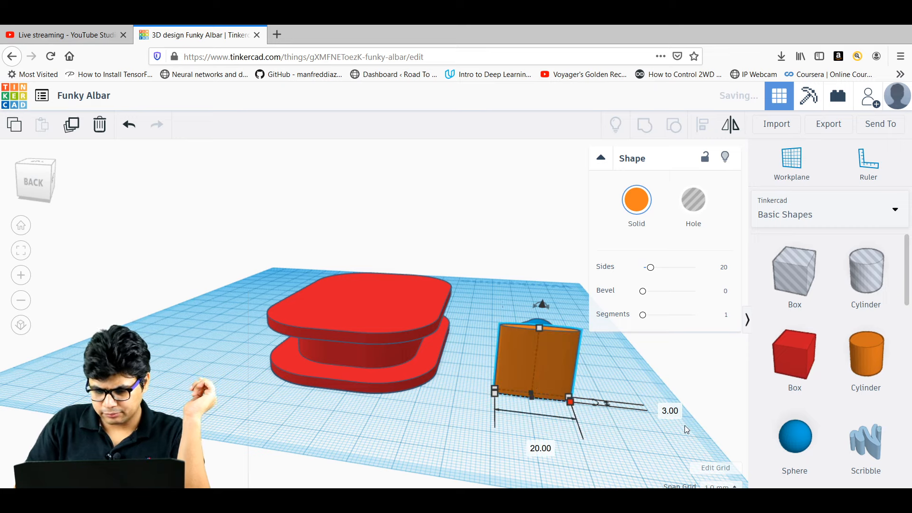
left_click(539, 451)
type("3")
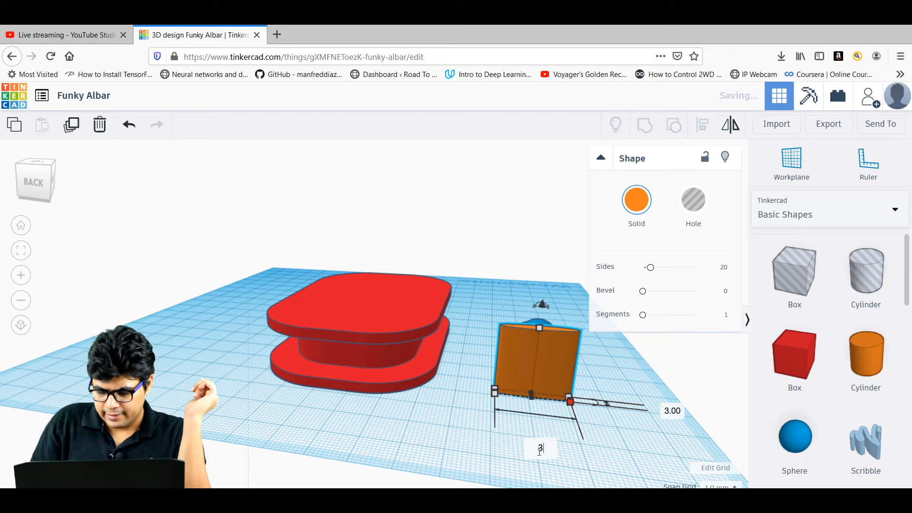
key("Return")
right_click_drag(555, 446, 425, 446)
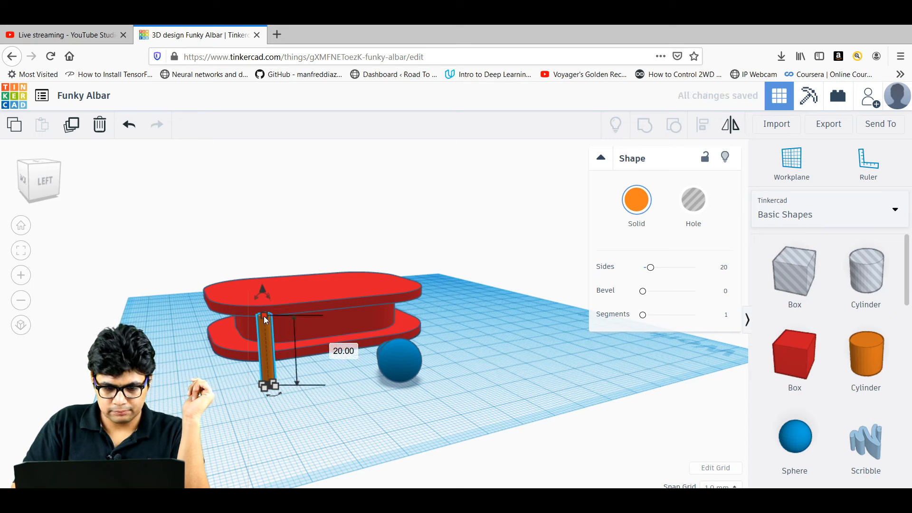
Make the rod 35 mm tall and rotate it 90° to lie flat.
left_click(349, 351)
type("35")
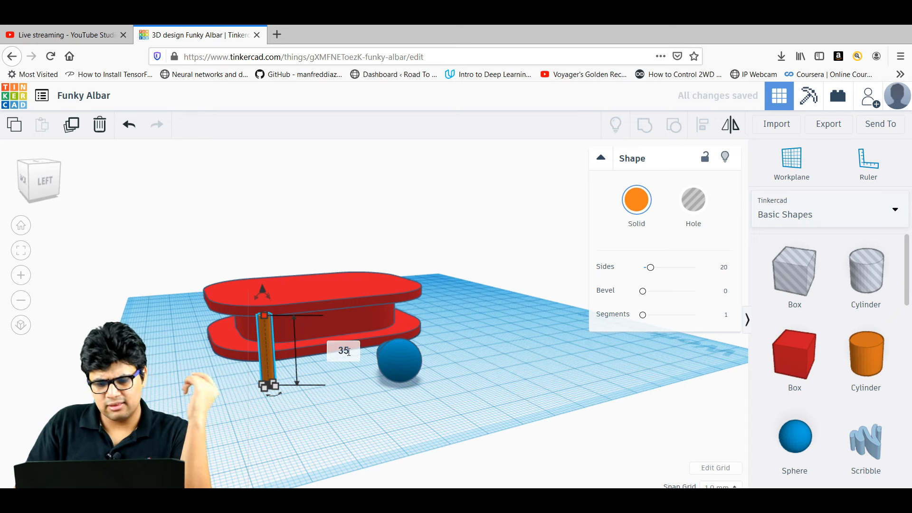
key("Return")
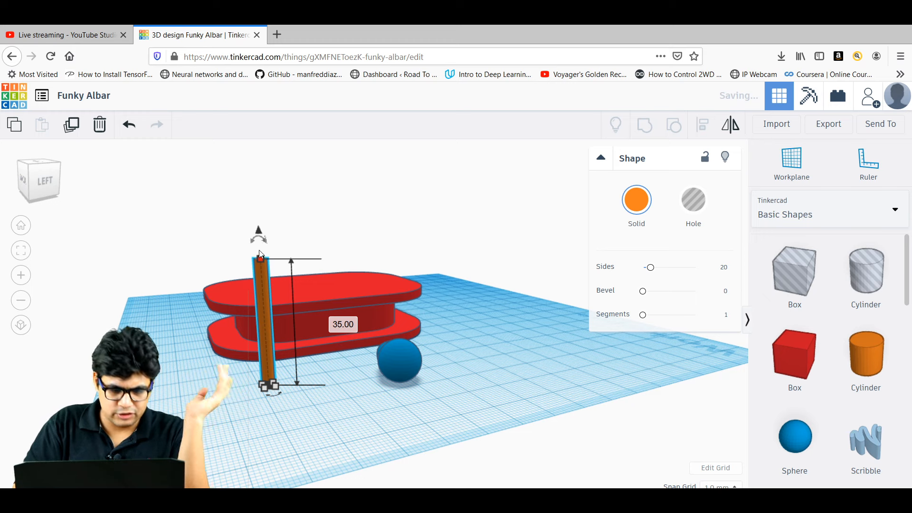
mouse_move(260, 236)
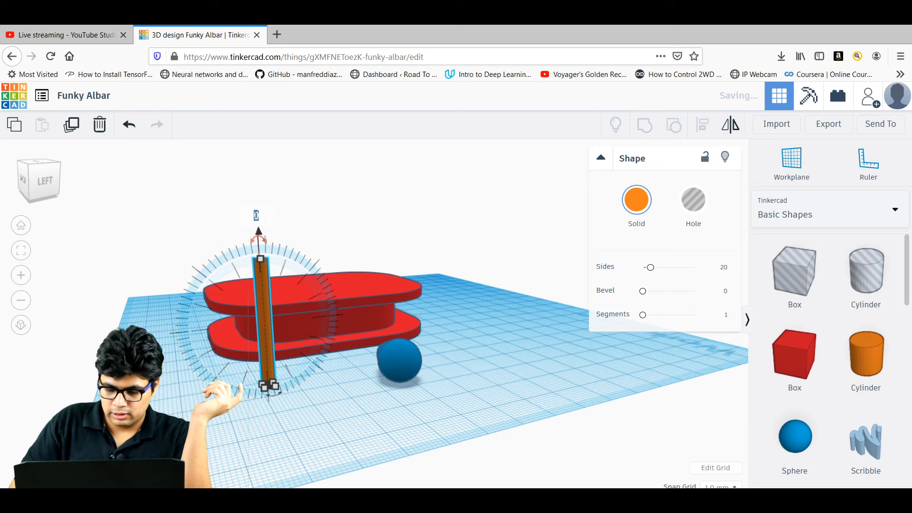
type("90")
key("Return")
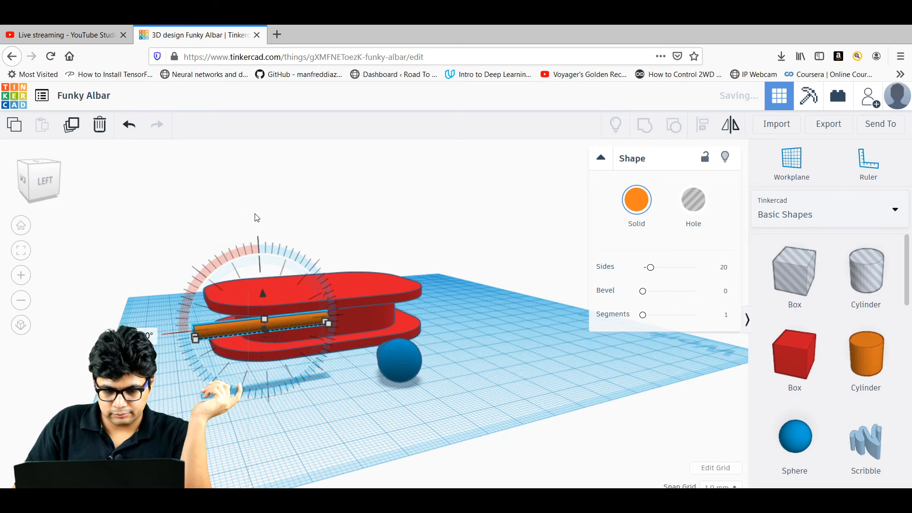
left_click(442, 335)
Move the rod in front of the red body until it touches the blue teardrop.
left_click_drag(304, 348, 327, 372)
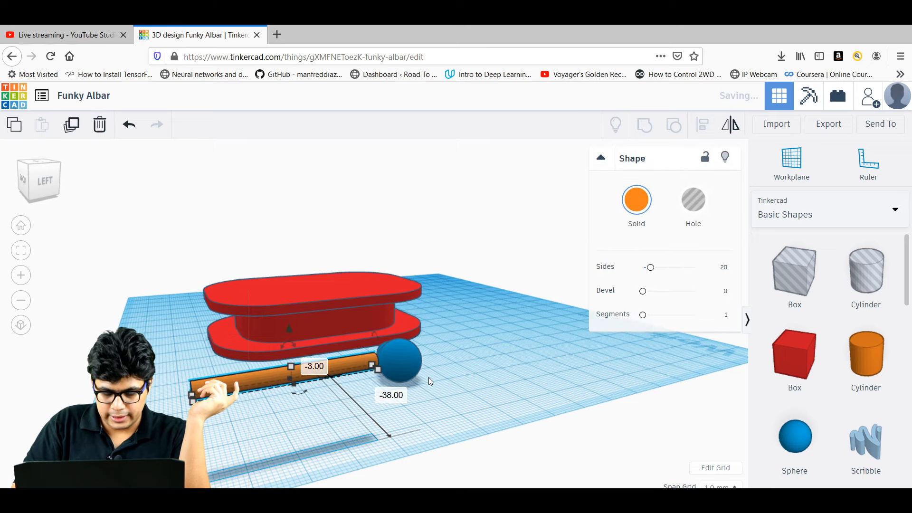
right_click_drag(429, 378, 600, 442)
right_click_drag(614, 403, 438, 441)
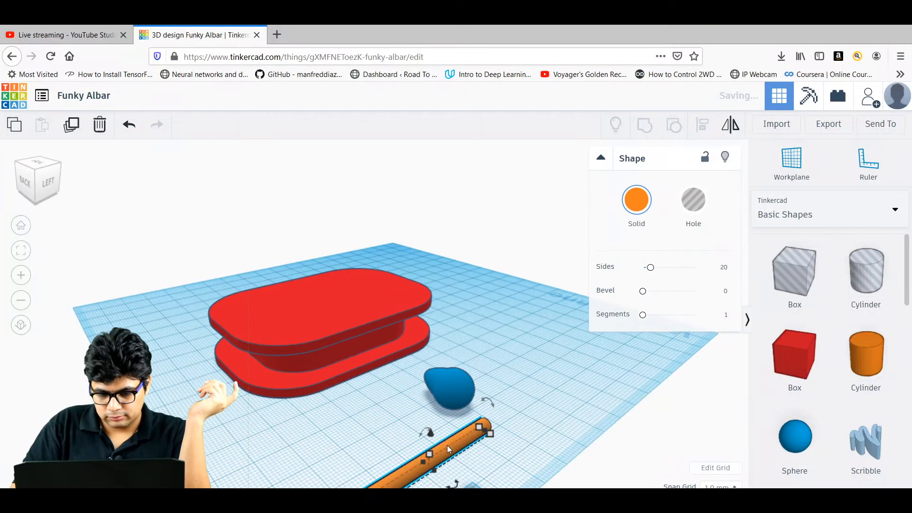
left_click_drag(448, 446, 383, 394)
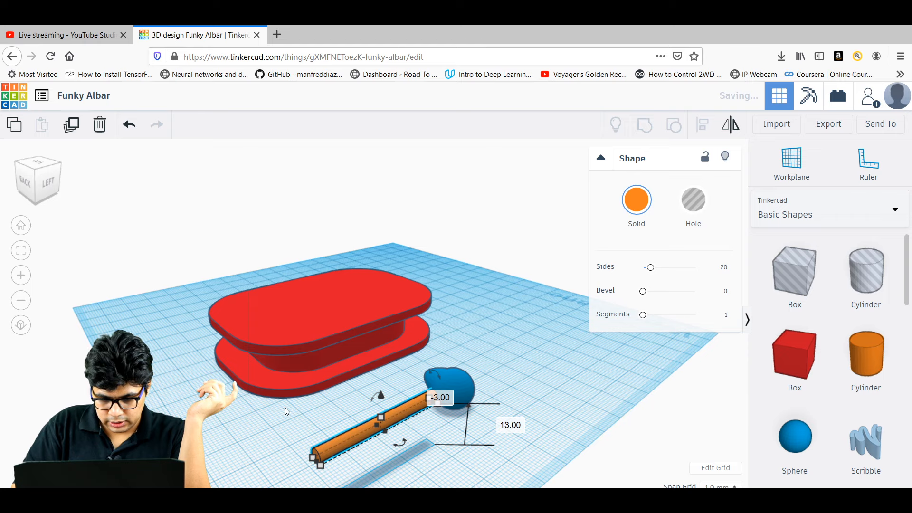
right_click_drag(276, 415, 471, 418)
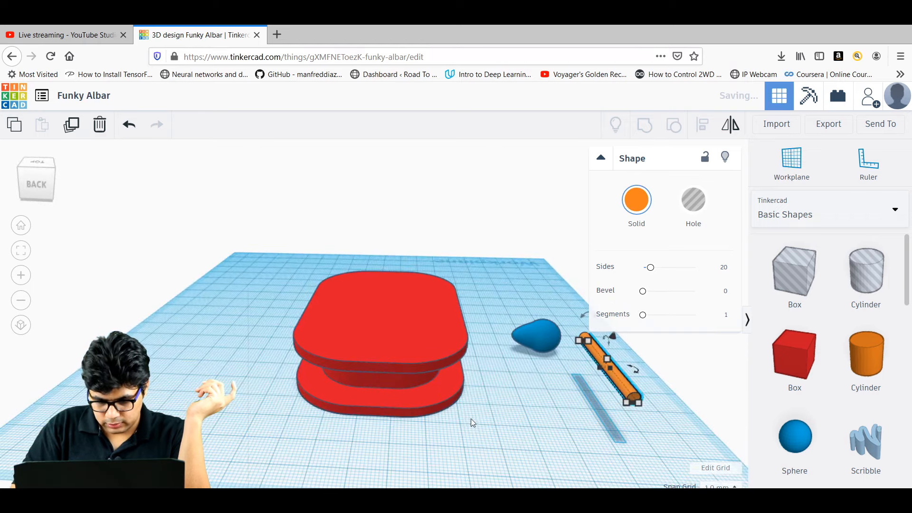
right_click_drag(533, 378, 547, 408)
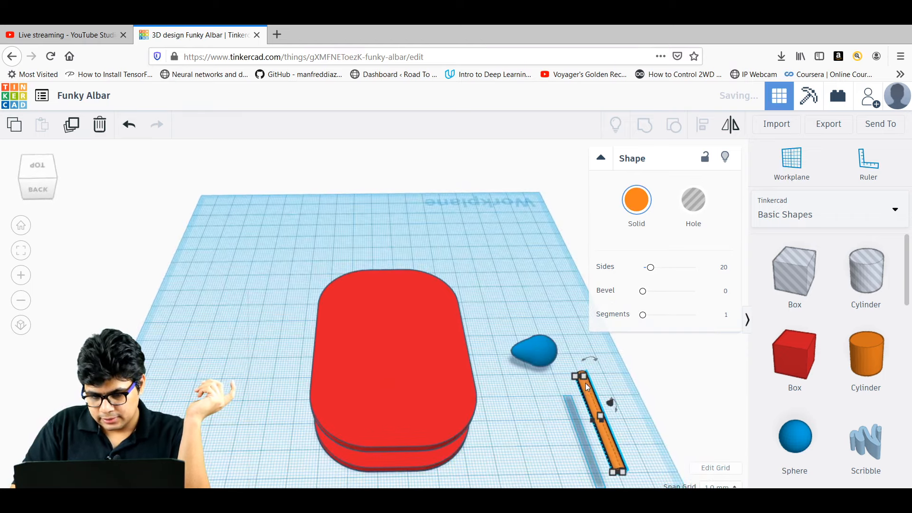
left_click_drag(586, 388, 549, 369)
right_click_drag(597, 349, 361, 306)
Lower the rod to an elevation of -11.00 mm and select it with the sphere.
left_click_drag(247, 294, 252, 333)
mouse_move(207, 332)
right_mouse_down()
mouse_move(270, 355)
mouse_move(196, 338)
right_mouse_up()
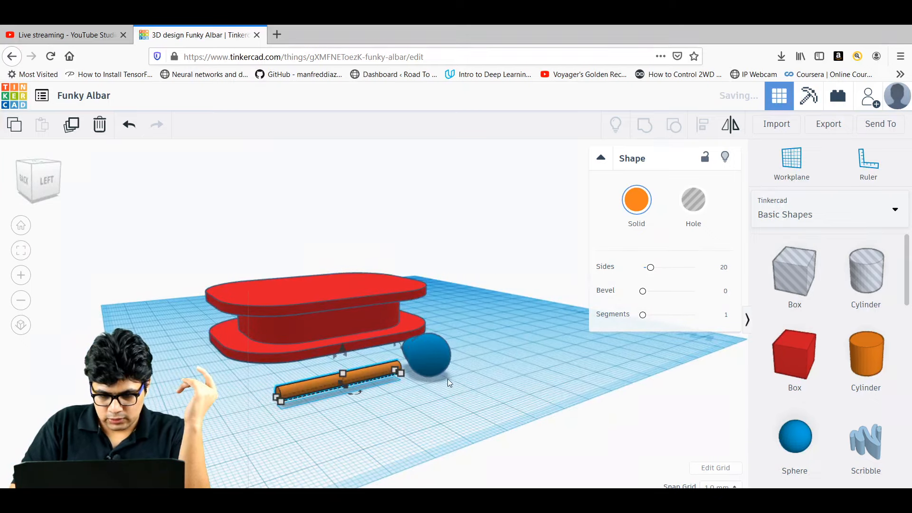
right_click_drag(454, 380, 372, 389)
left_click_drag(326, 407, 221, 359)
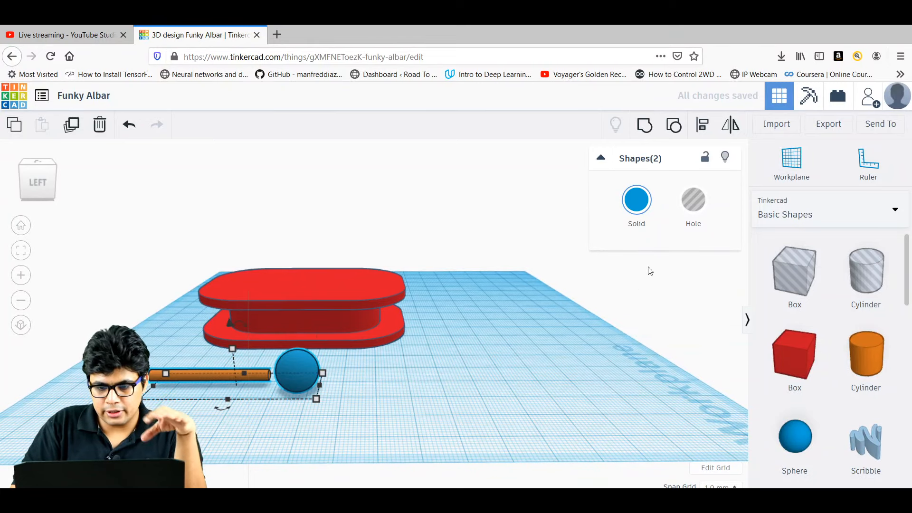
Centre-align the rod on the sphere, then shift it 4 mm into the earbud from the left view.
left_click(703, 126)
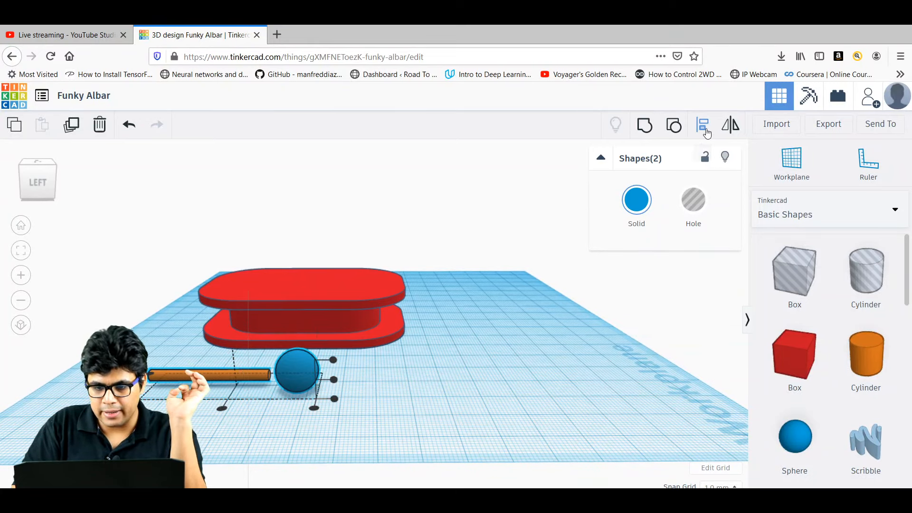
left_click(333, 380)
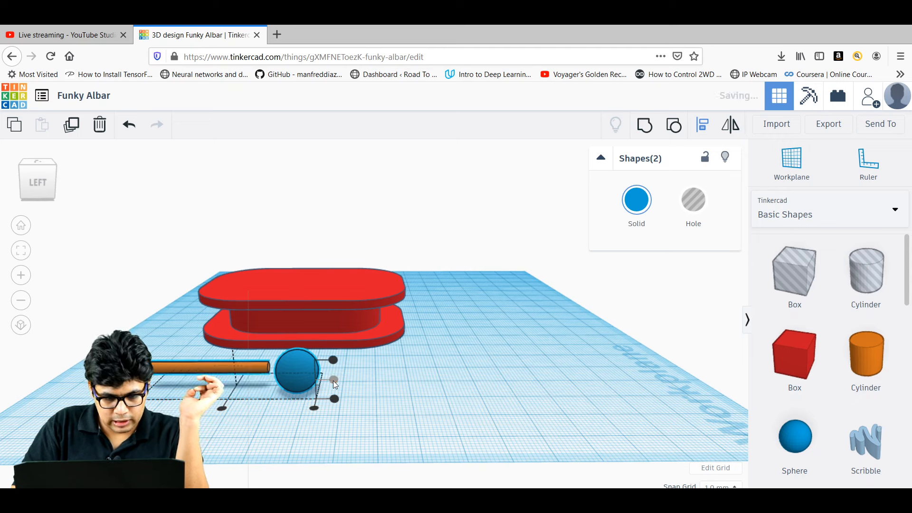
left_click(389, 422)
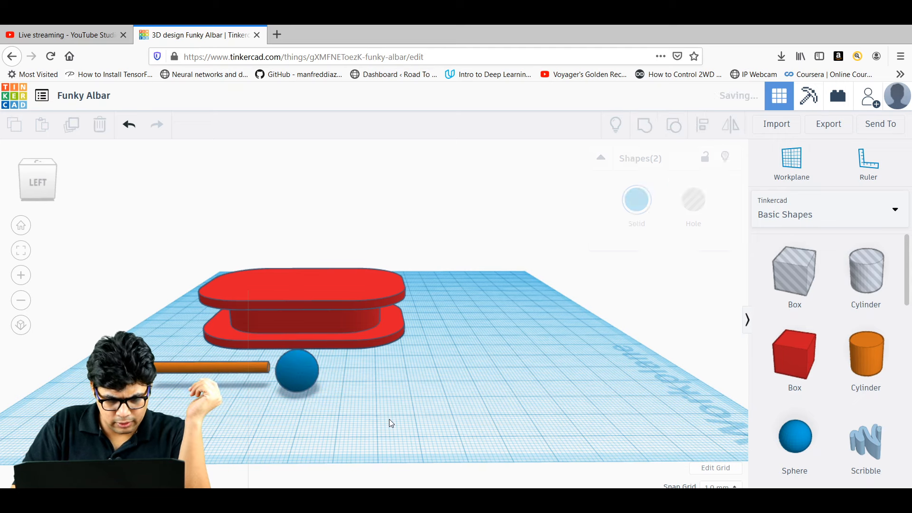
left_click(225, 368)
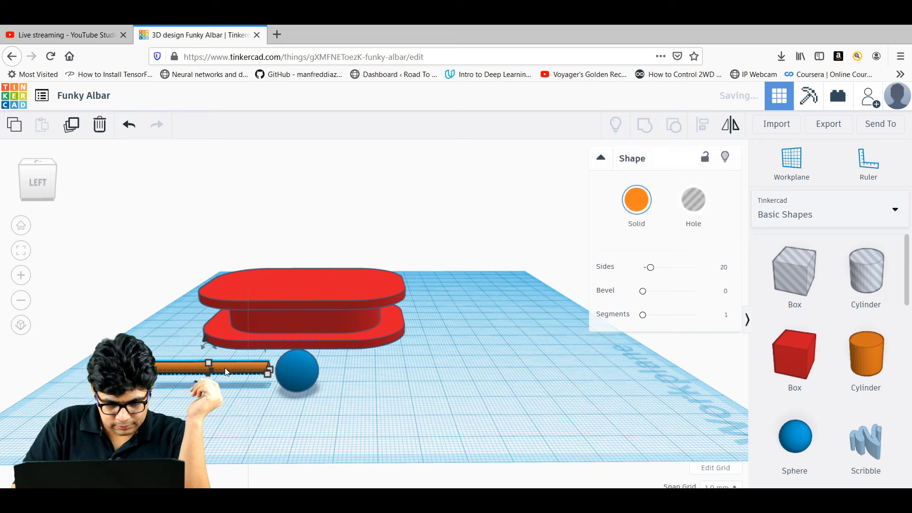
left_click(34, 180)
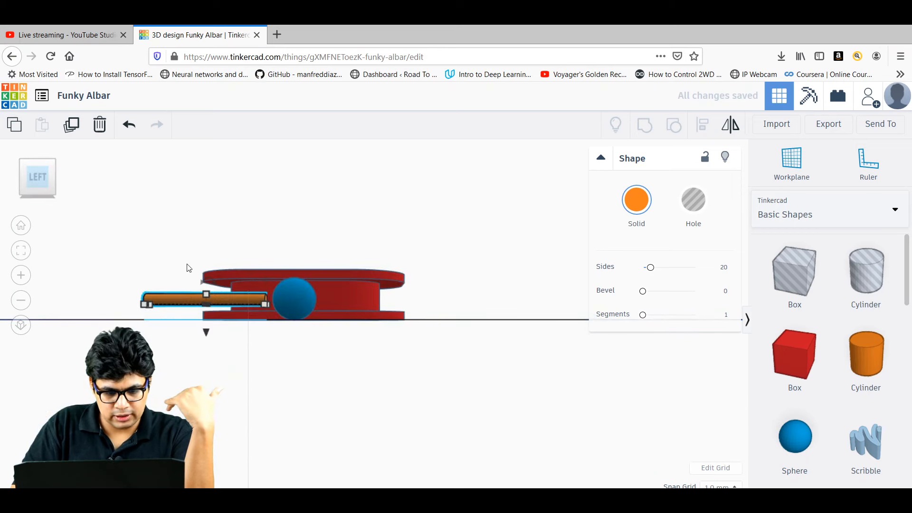
left_click_drag(218, 298, 231, 300)
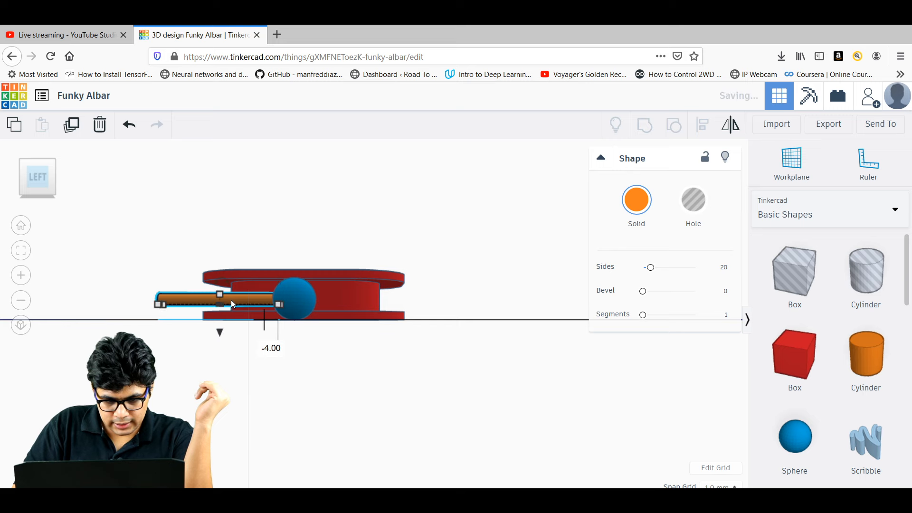
left_click(342, 315)
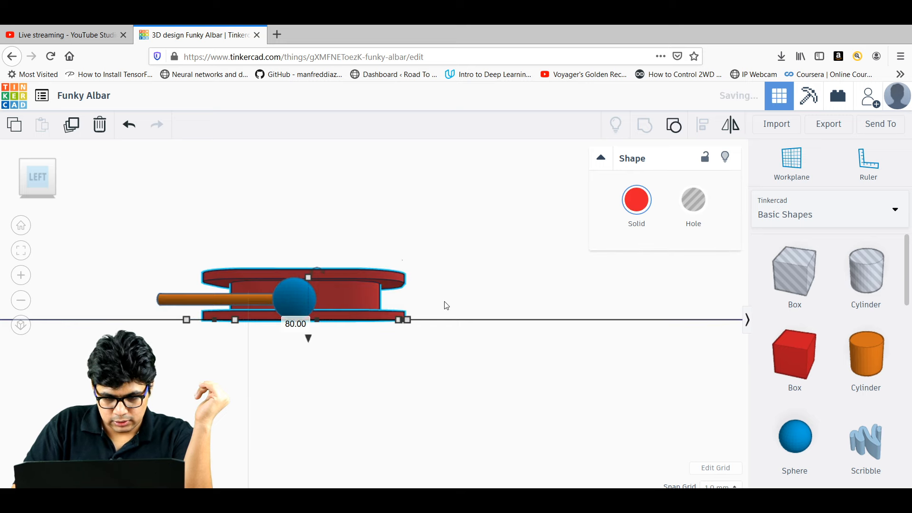
right_click_drag(447, 306, 631, 342)
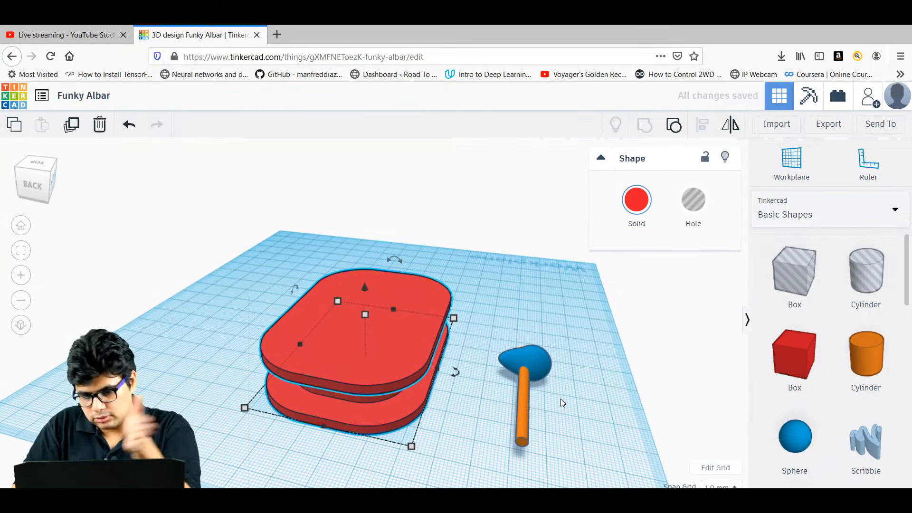
Push the rod another 1 mm into the blue earbud and select both shapes.
left_click(523, 391)
left_click_drag(523, 386, 535, 385)
left_click(576, 372)
right_click_drag(576, 372, 435, 380)
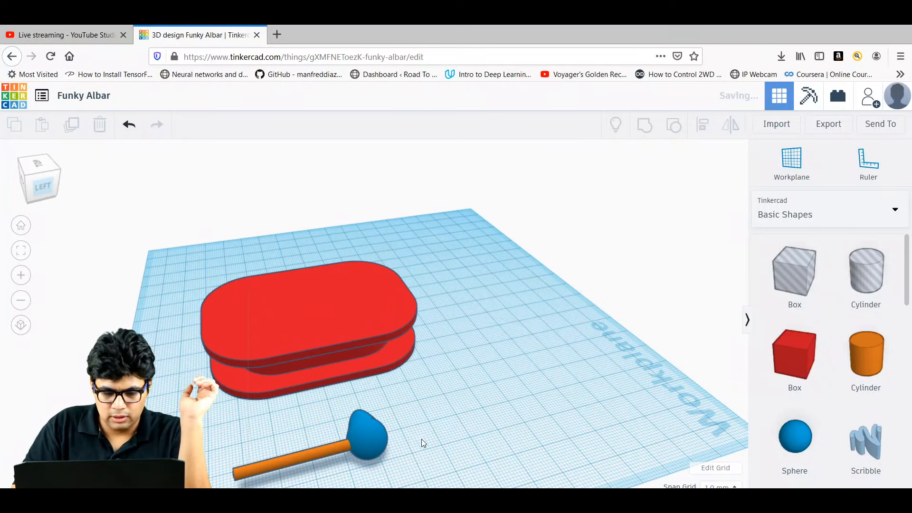
left_click_drag(284, 452, 239, 421)
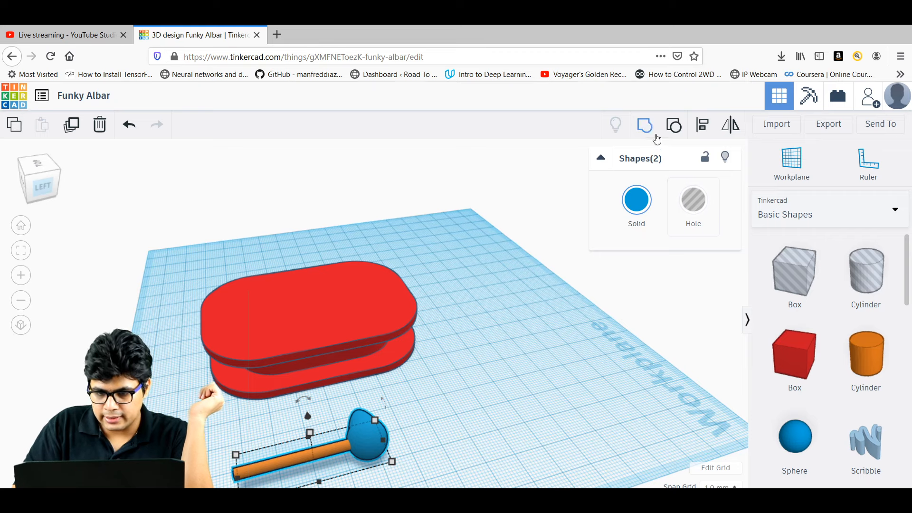
Group the rod and teardrop into a single blue earphone pin.
left_click(648, 128)
left_click(469, 451)
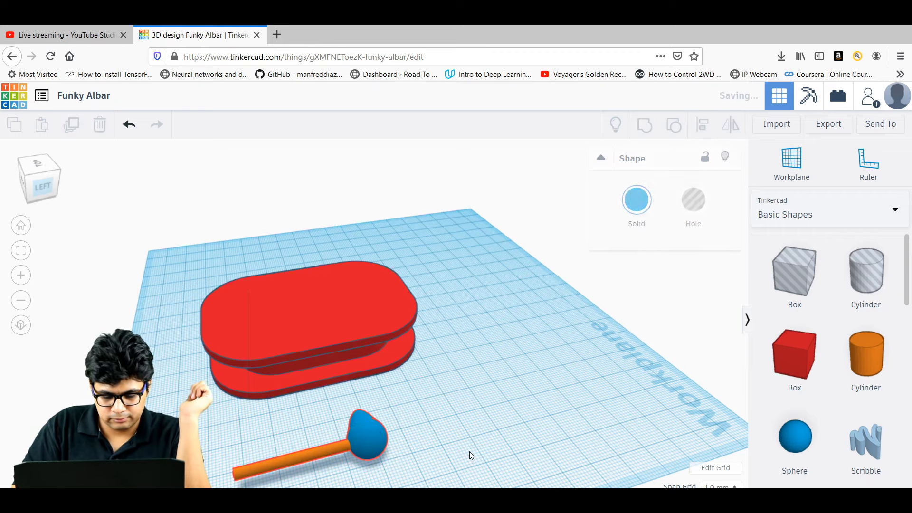
right_click_drag(445, 451, 627, 444)
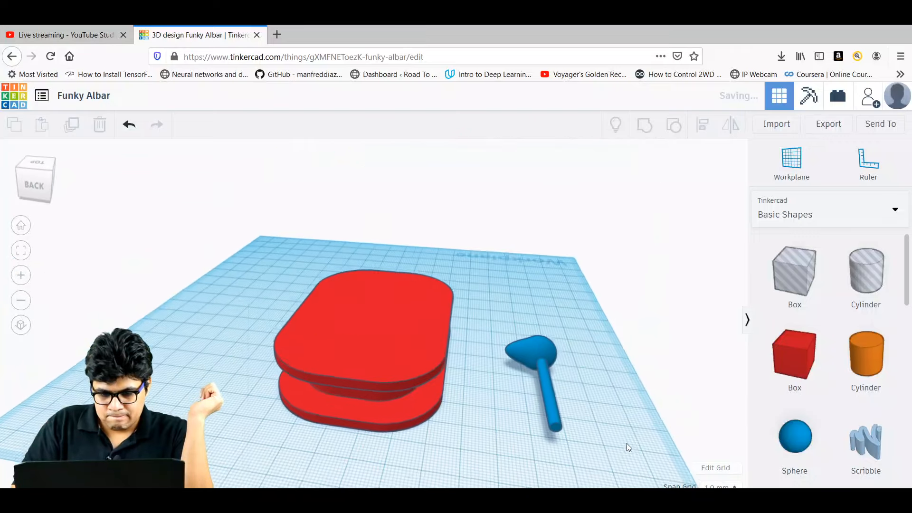
Raise the pin 23 above the workplane and rotate it about 90° to lie flat.
left_click(539, 350)
left_click_drag(545, 346, 541, 280)
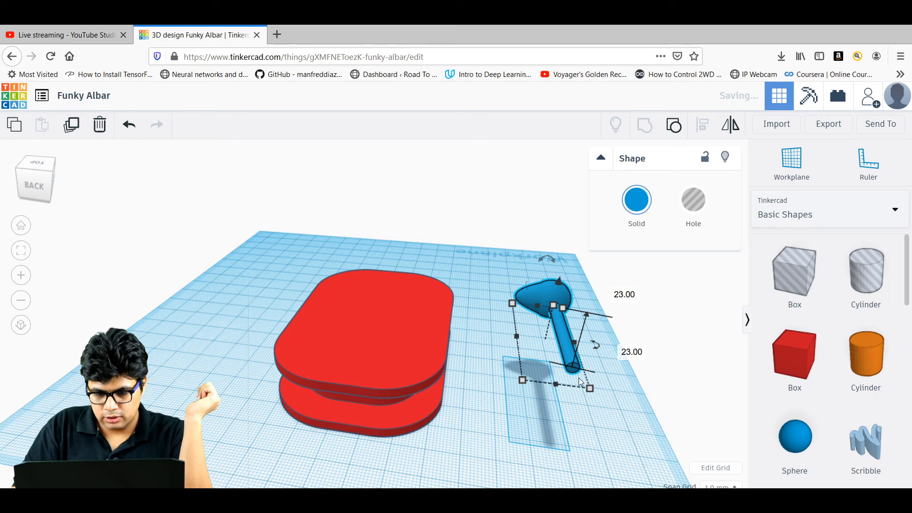
left_click_drag(597, 343, 527, 265)
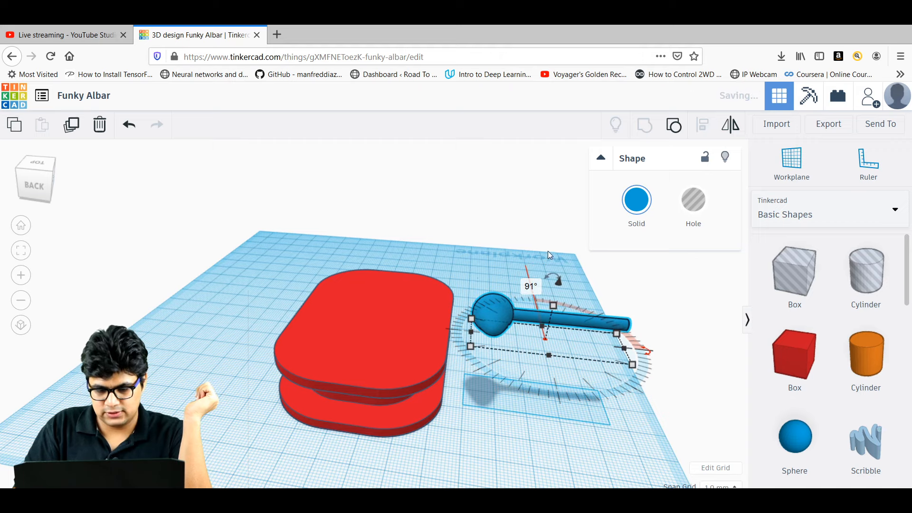
left_click(548, 255)
right_click_drag(547, 252, 419, 323)
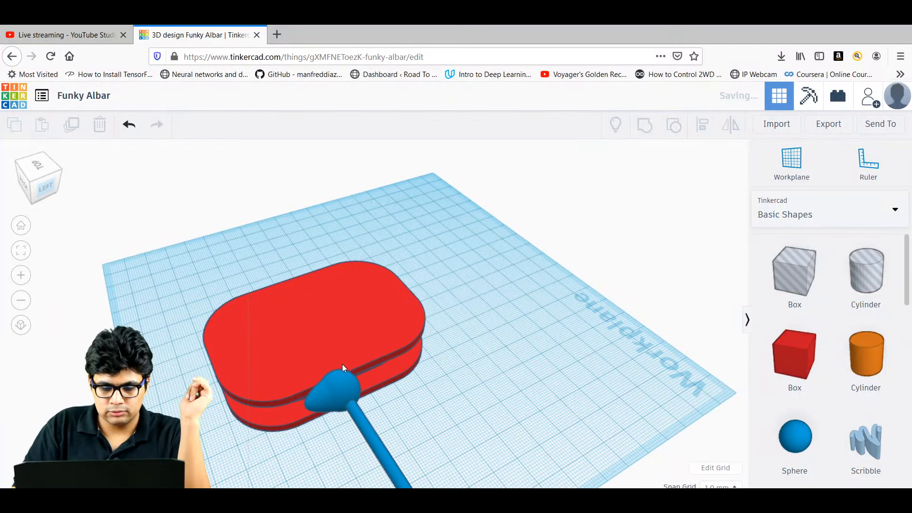
Move the blue pin across onto the red spool body.
left_click_drag(342, 364, 281, 304)
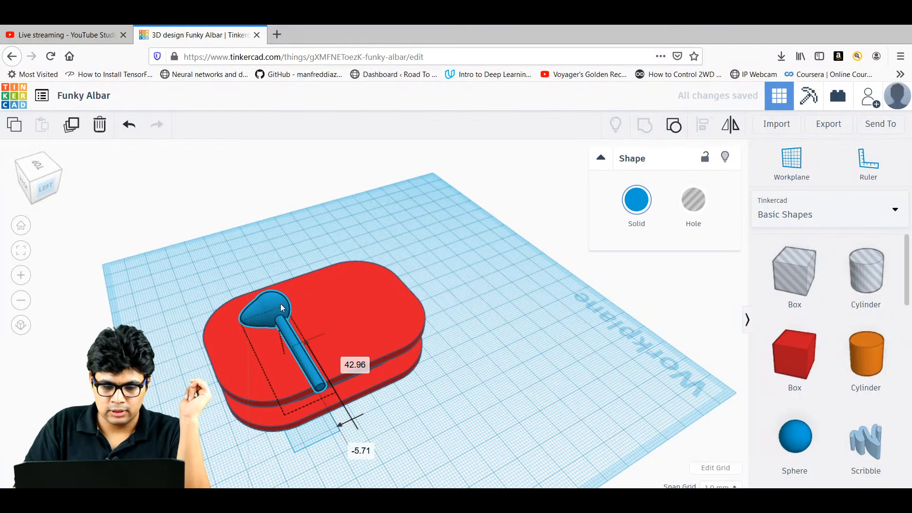
left_click(432, 395)
right_click_drag(431, 395, 407, 380)
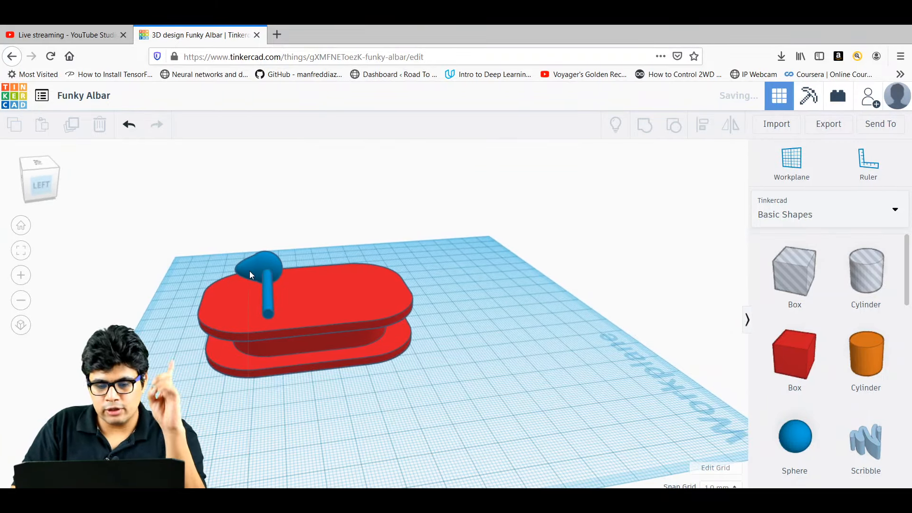
Lower the pin down into the spool's top plate.
left_click(249, 270)
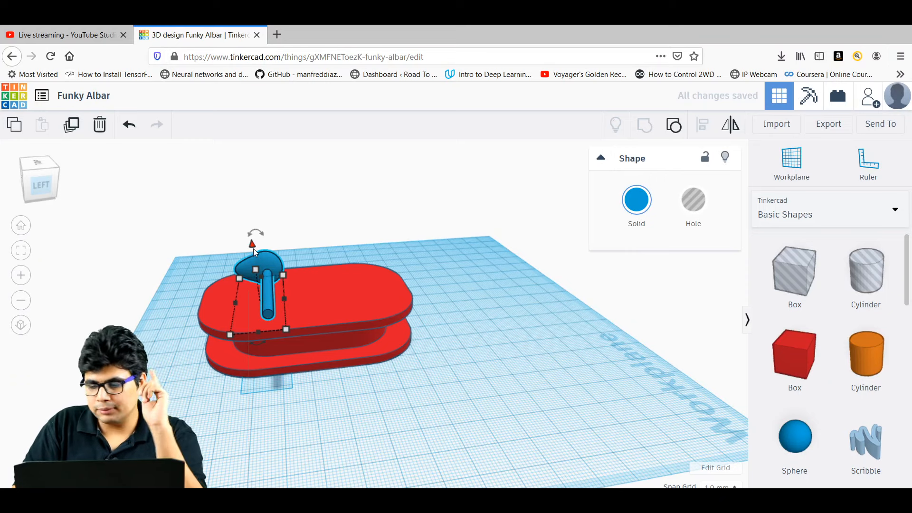
left_click_drag(255, 251, 257, 279)
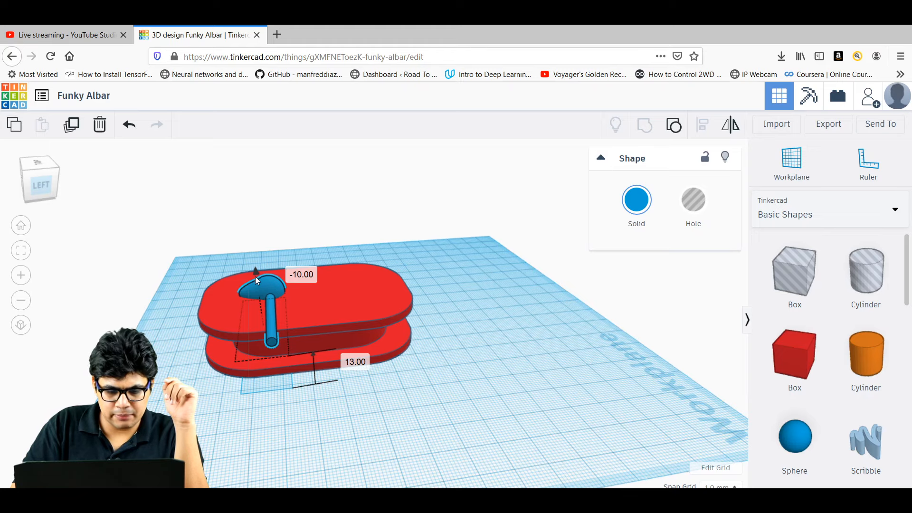
left_click(436, 292)
right_click_drag(436, 292, 432, 368)
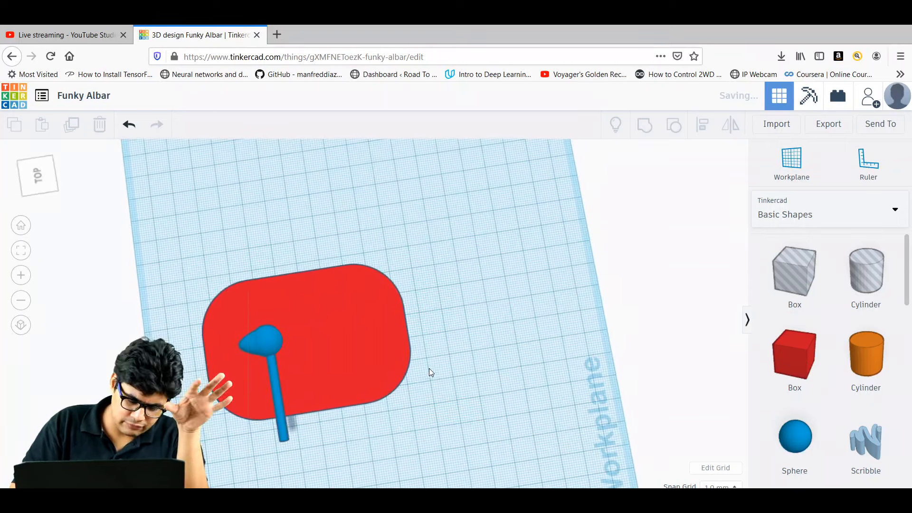
From the top view, duplicate the earphone pin and move the copy about 34 mm right.
left_click(37, 176)
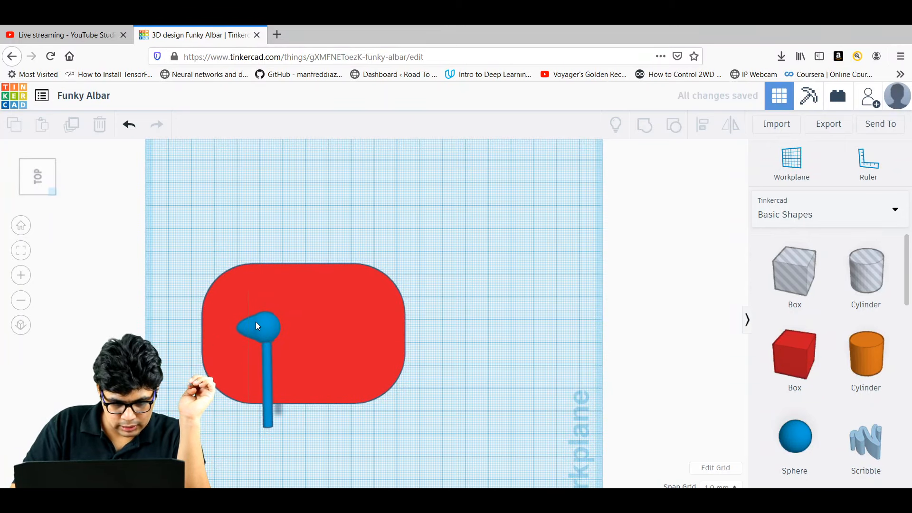
left_click(257, 326)
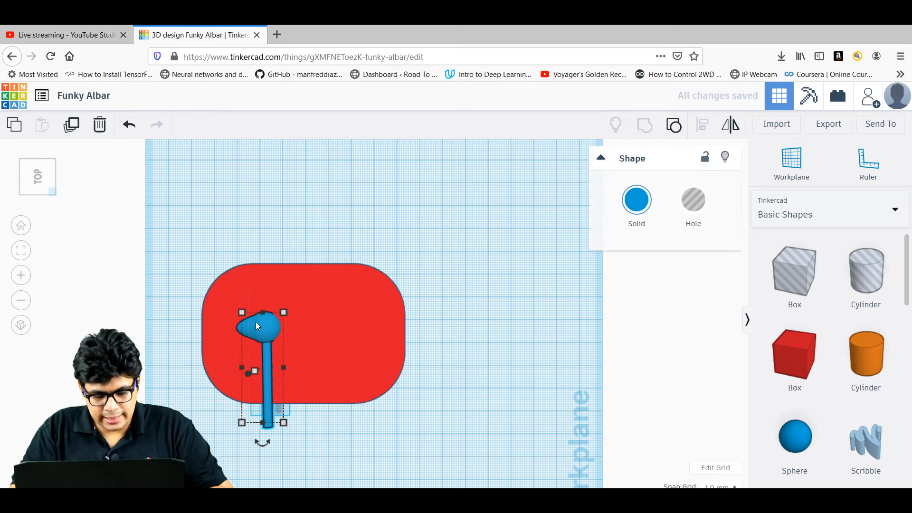
left_click(73, 125)
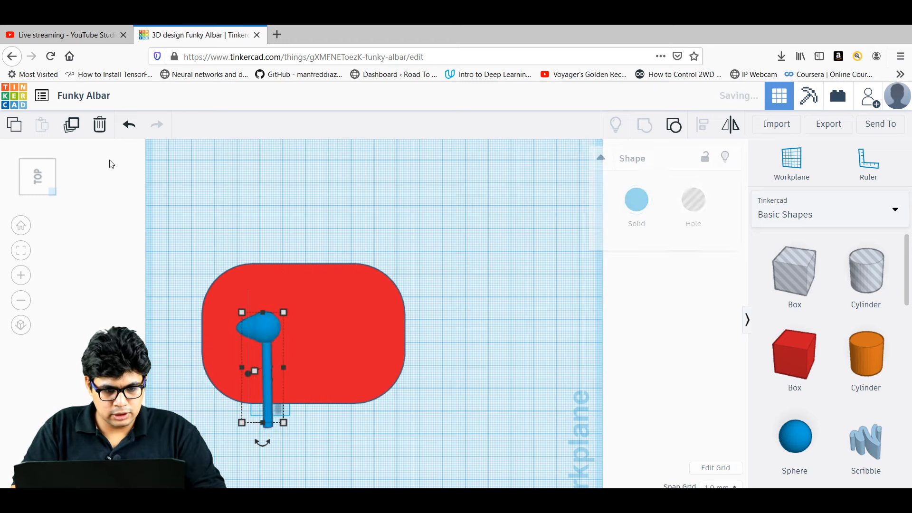
left_click_drag(264, 330, 356, 331)
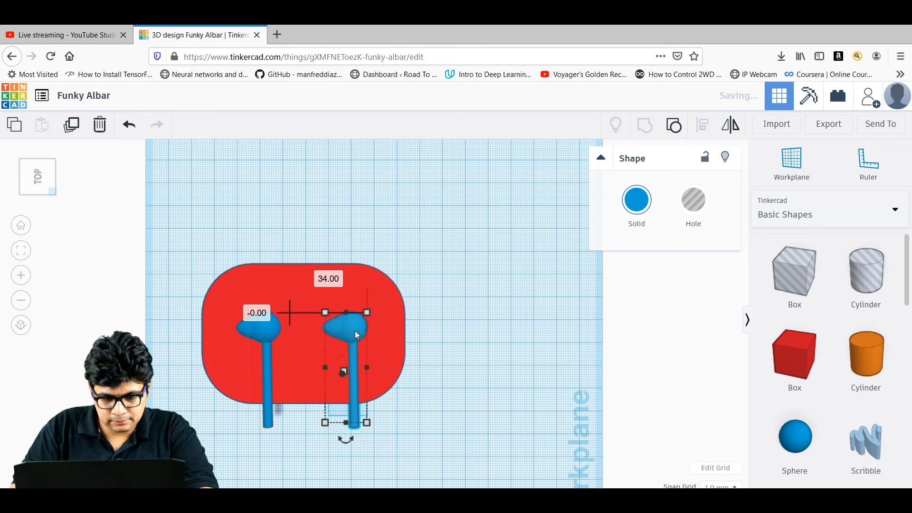
left_click(460, 465)
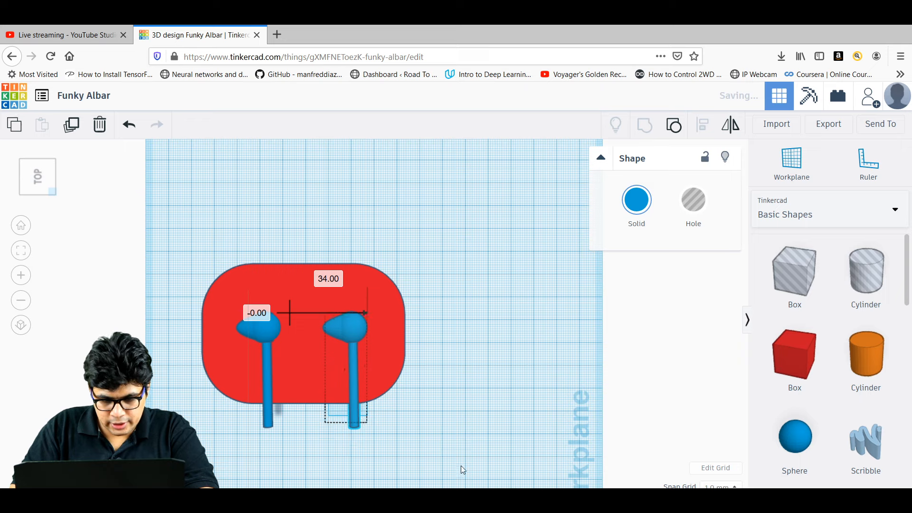
right_click_drag(460, 466, 464, 380)
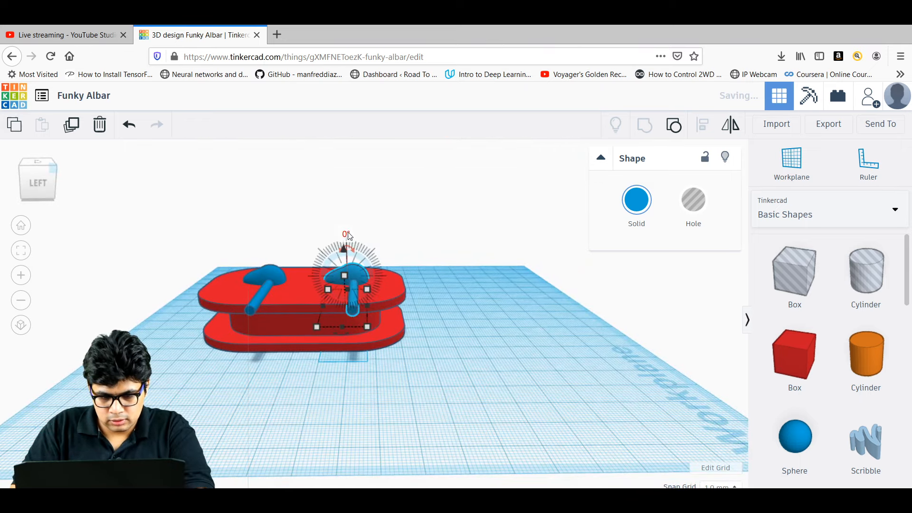
Rotate the right earphone pin by 180°.
left_click(346, 232)
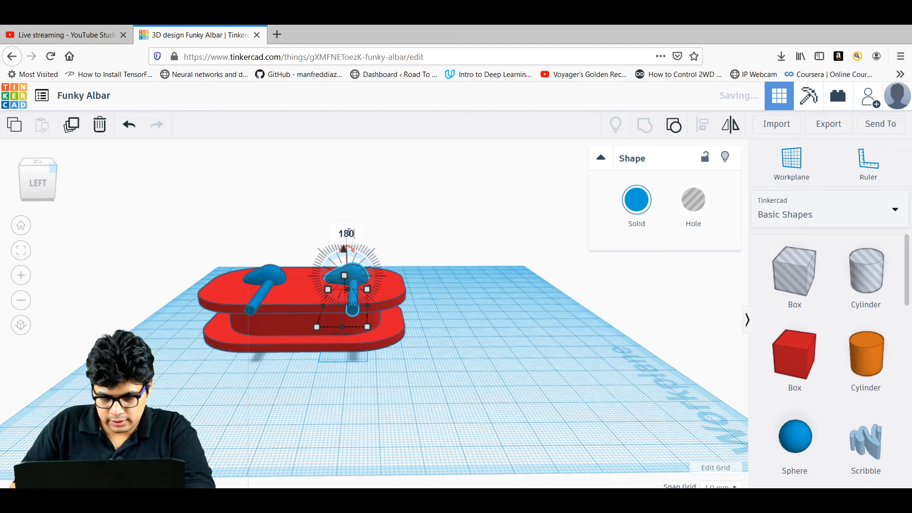
type("180")
key("Return")
left_click(524, 320)
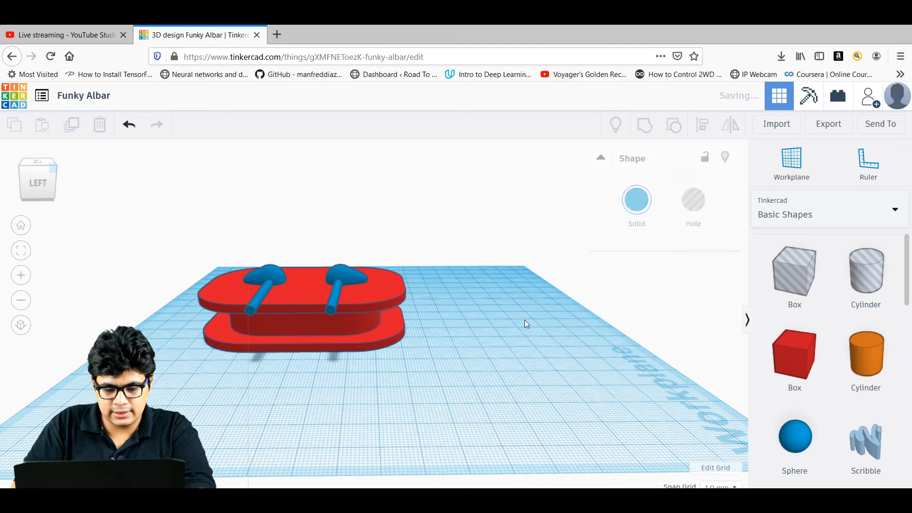
left_click_drag(524, 321, 547, 399)
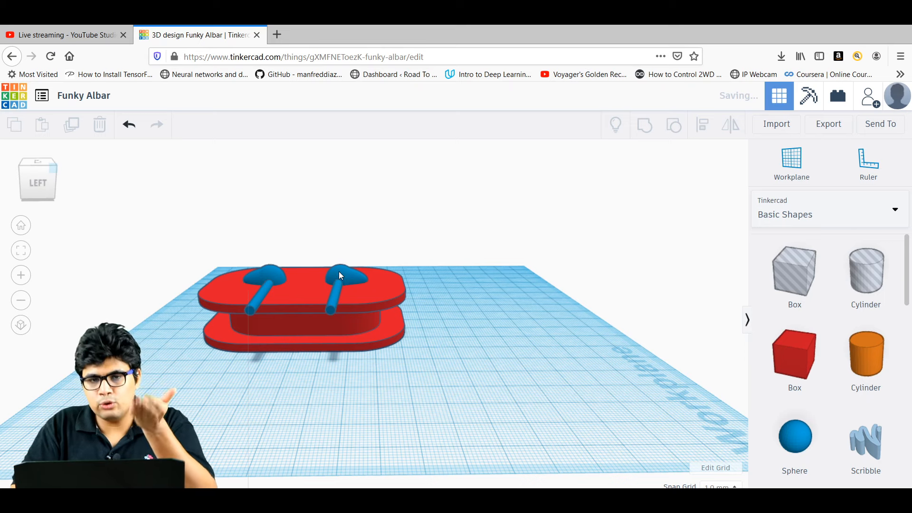
Drop the left pin 2 mm and the right pin 1 mm into the top plate.
left_click(274, 278)
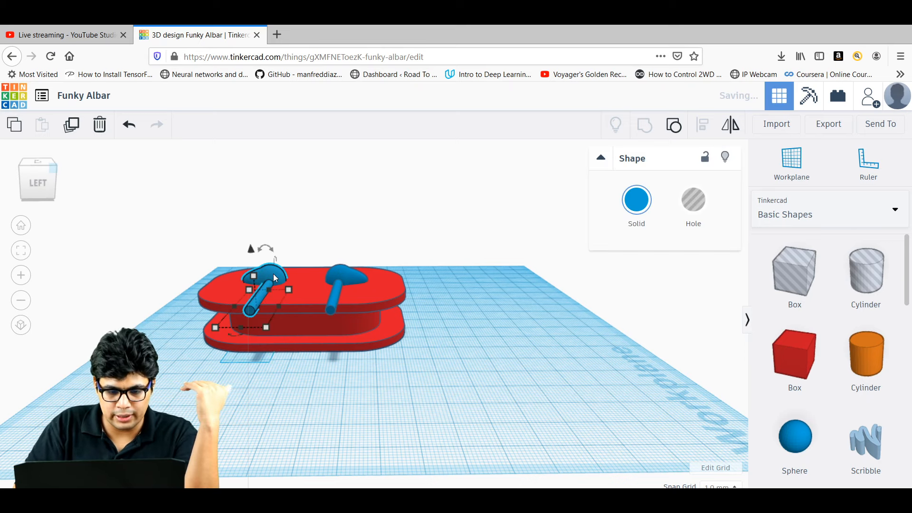
left_click_drag(251, 250, 251, 257)
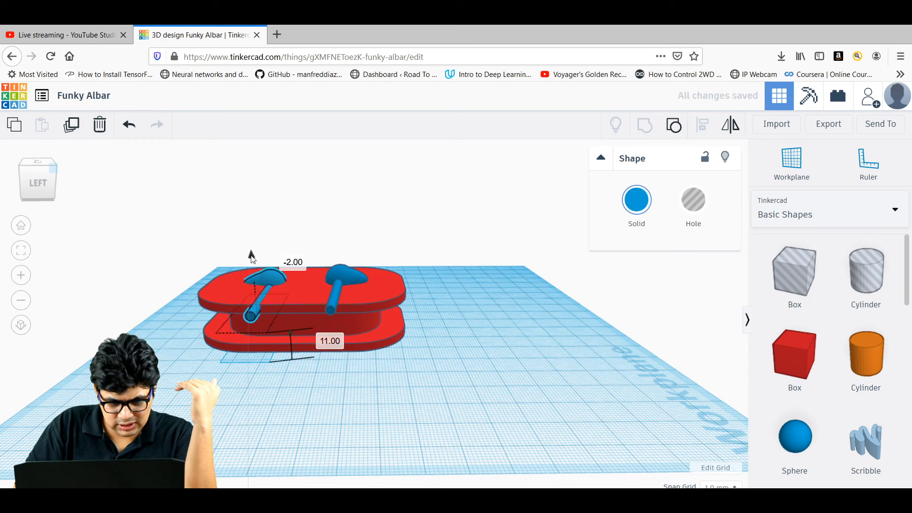
left_click(340, 276)
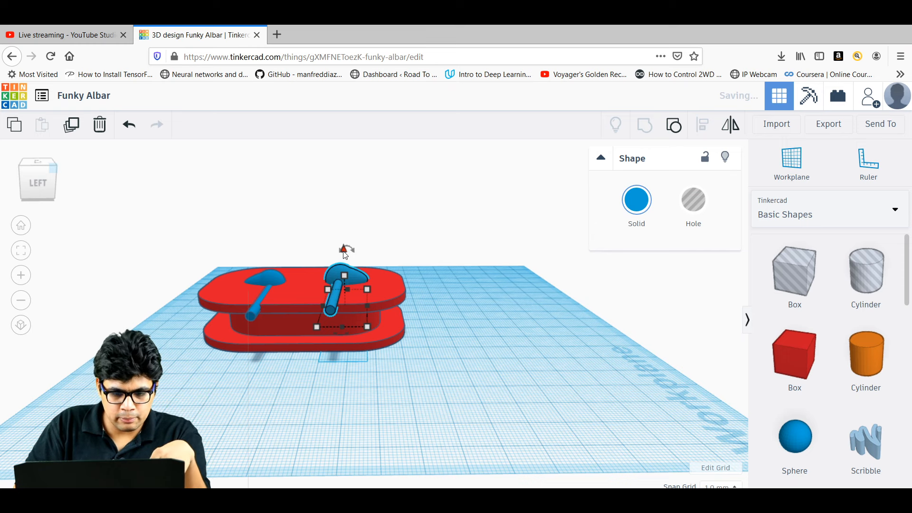
left_click_drag(346, 250, 345, 254)
left_click(433, 294)
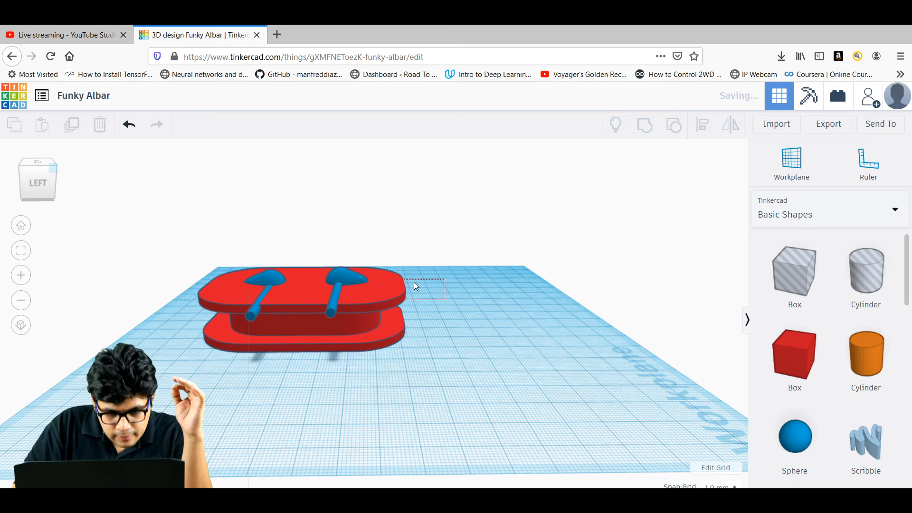
right_click_drag(420, 281, 351, 262)
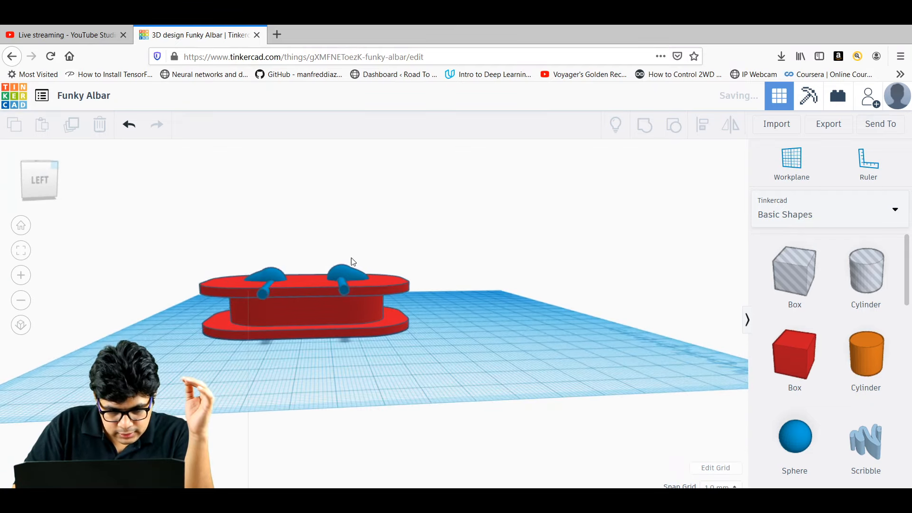
From the left view, set the right earphone pin's elevation to 0.
left_click(44, 187)
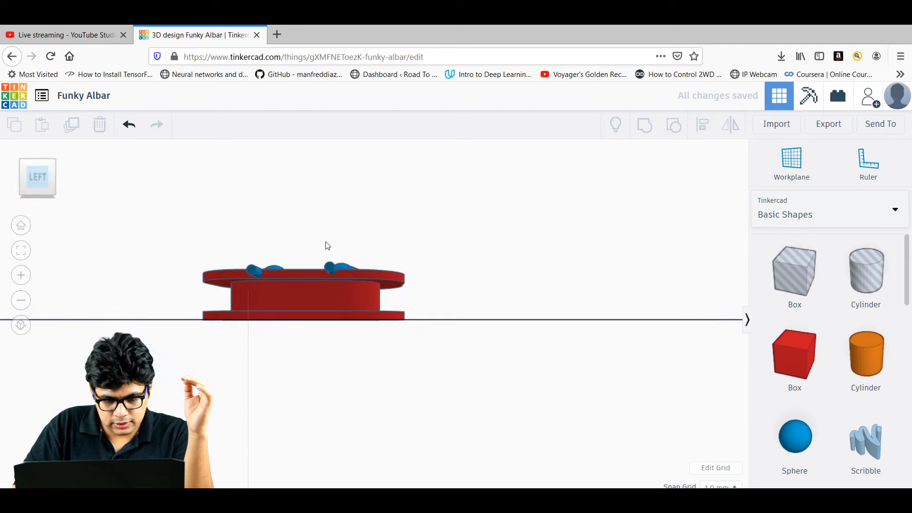
right_click_drag(416, 263, 435, 287)
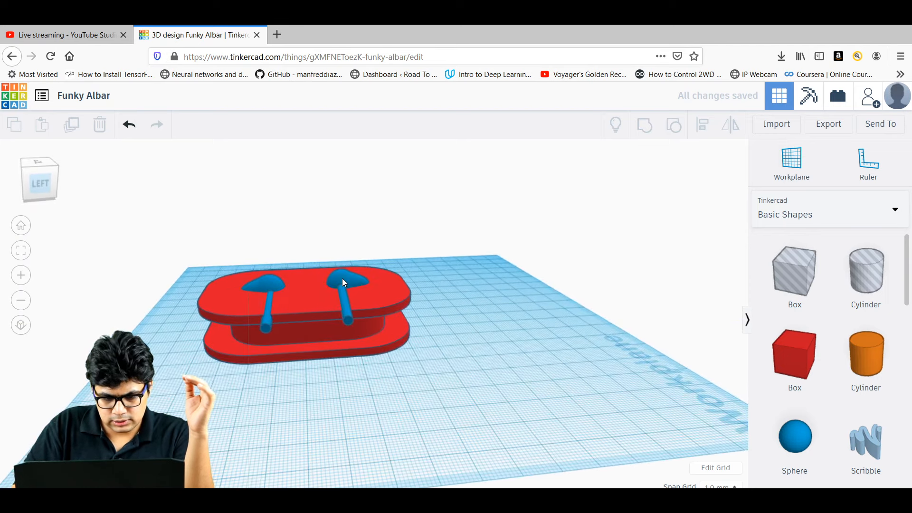
left_click(342, 279)
left_click_drag(351, 257, 351, 258)
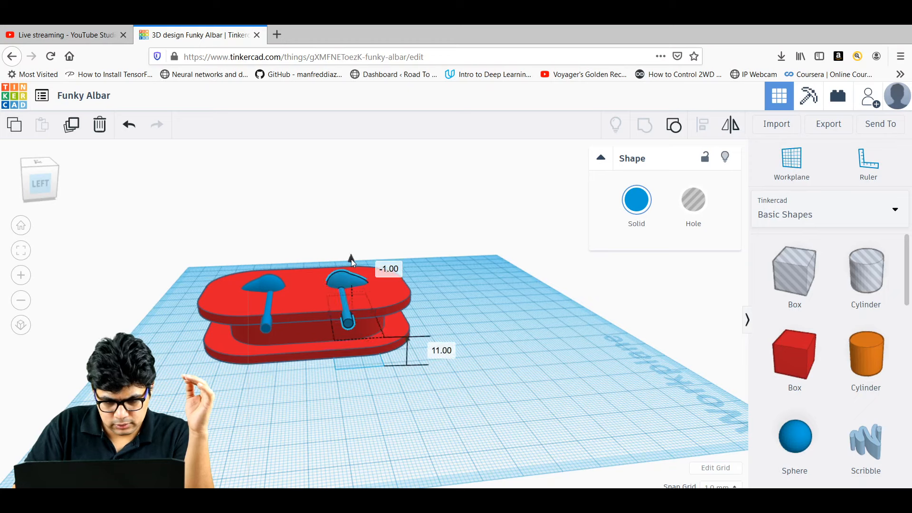
left_click(395, 267)
type("0")
key("Return")
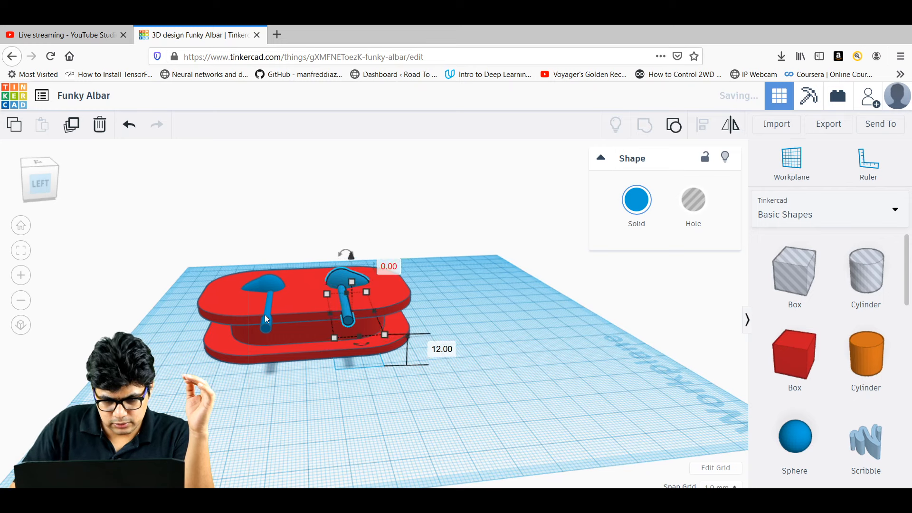
Check the left pin's height, leaving it unchanged.
left_click(273, 283)
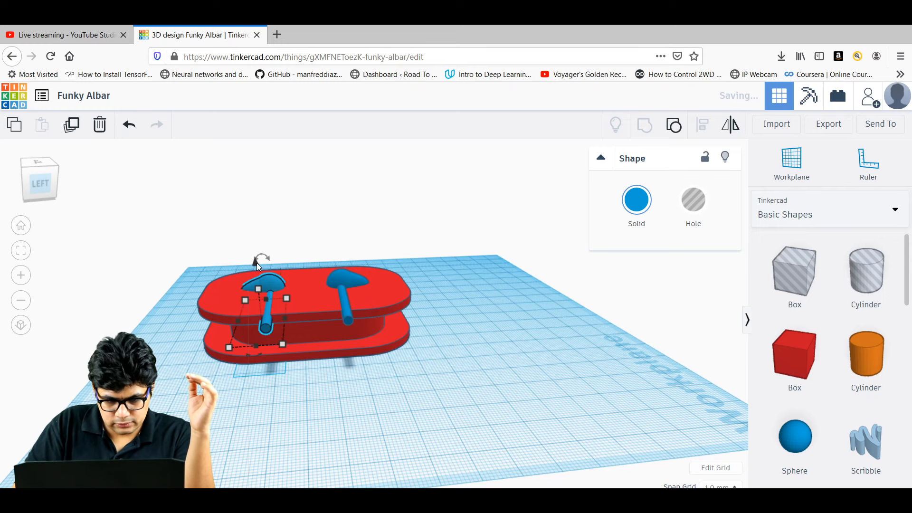
left_click_drag(256, 264, 255, 262)
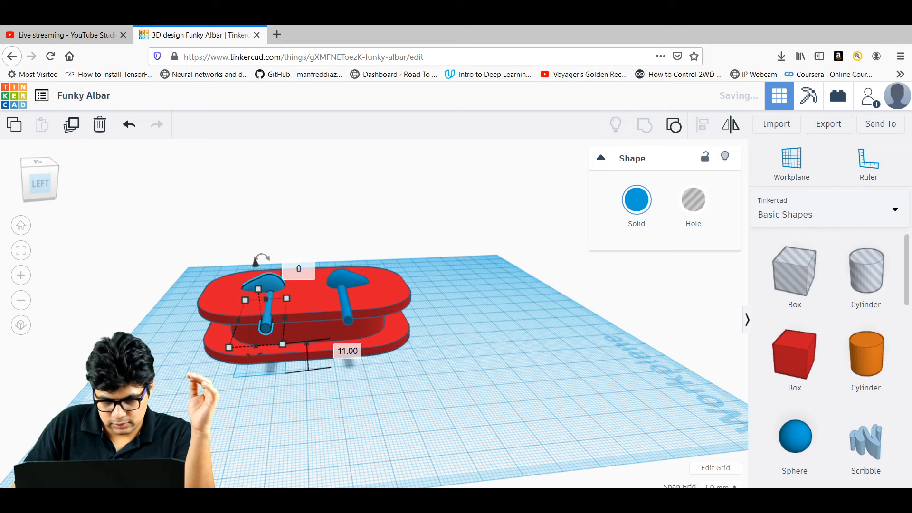
left_click(489, 359)
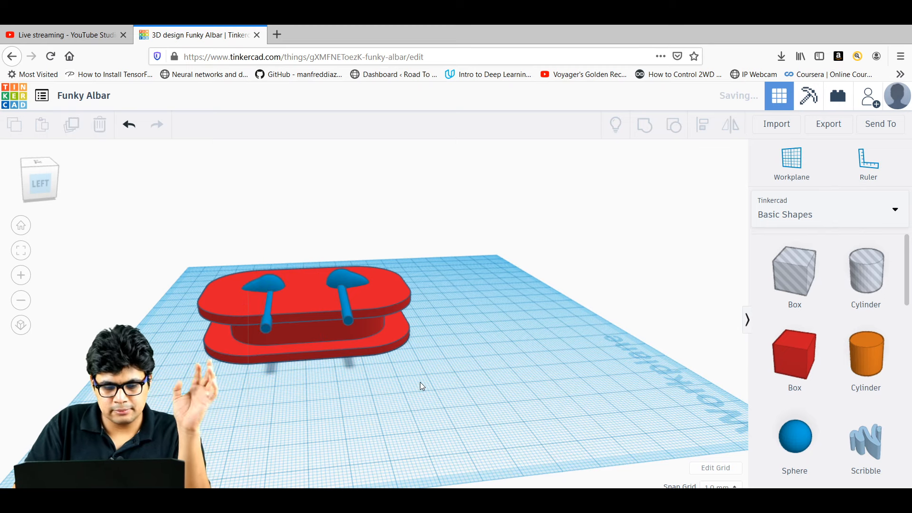
right_click_drag(420, 382, 432, 415)
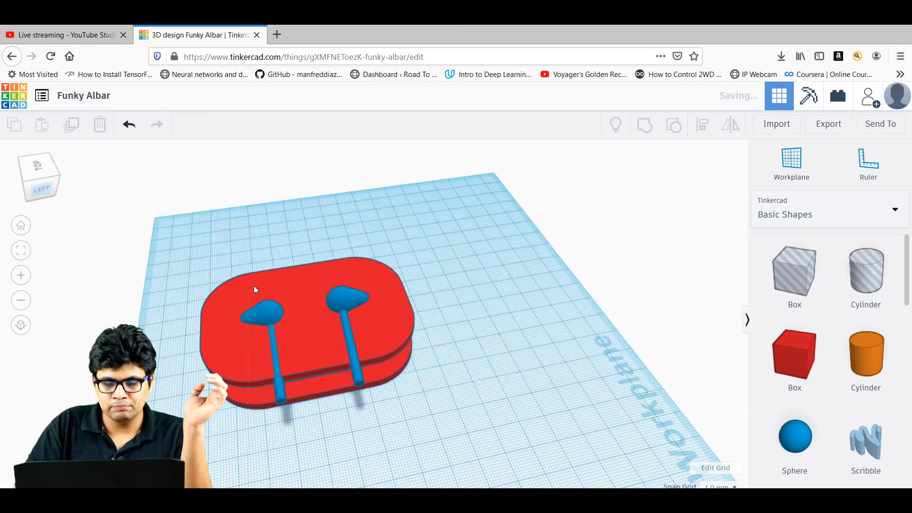
Turn both the left and right earphone pins into holes.
left_click(271, 321)
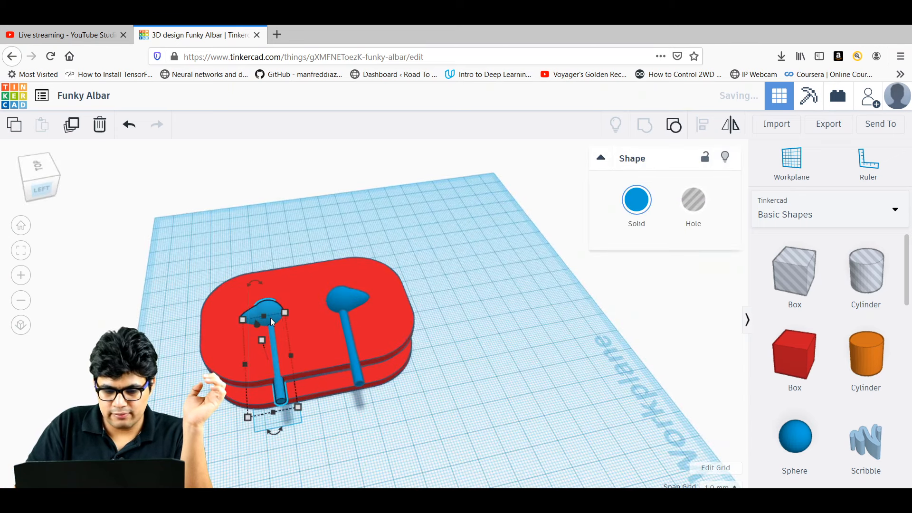
left_click(695, 204)
left_click(485, 397)
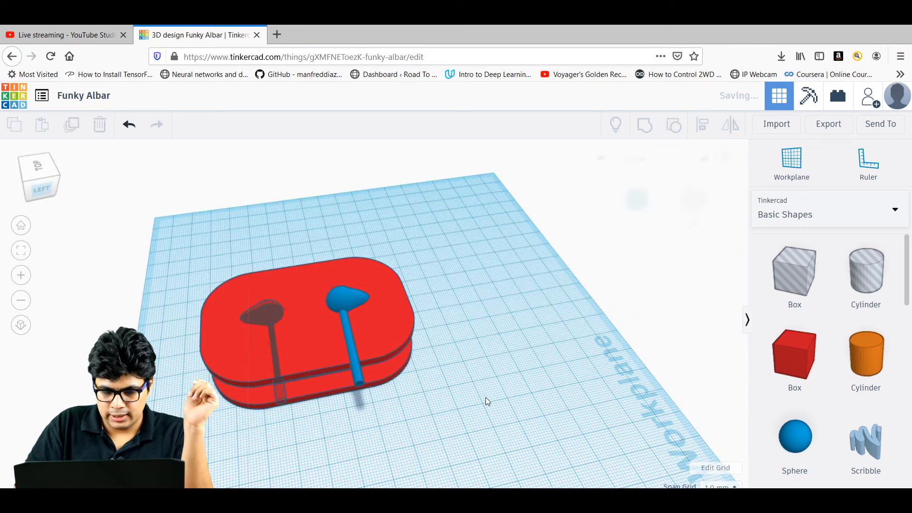
left_click(341, 295)
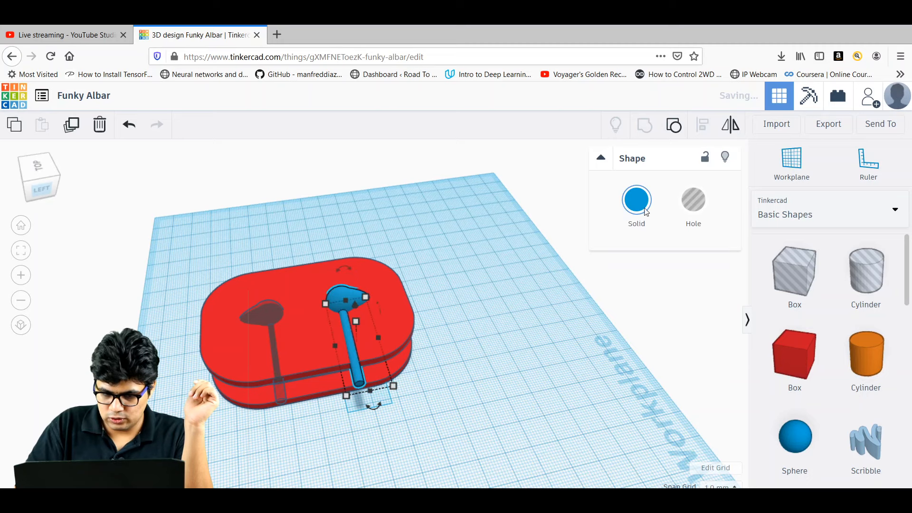
left_click(694, 213)
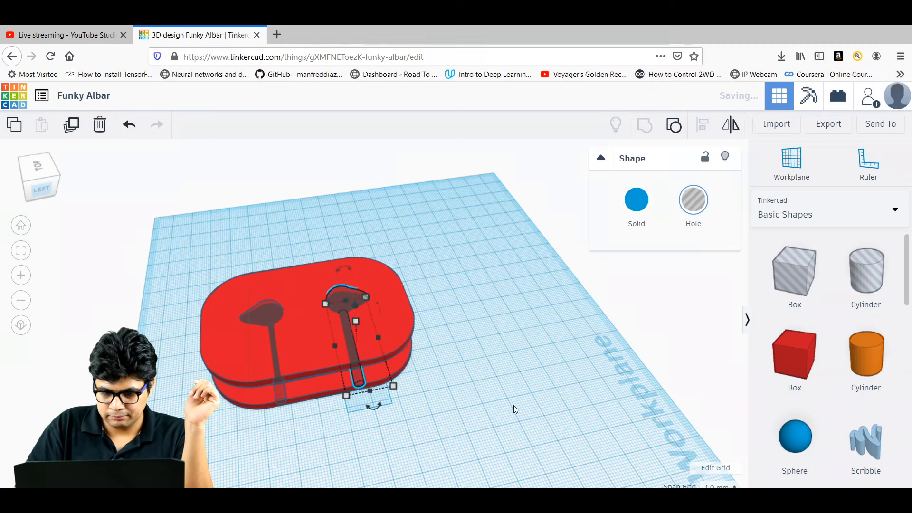
left_click(485, 409)
Group the spool body with both earphone holes to cut the recesses.
left_click_drag(486, 410, 181, 253)
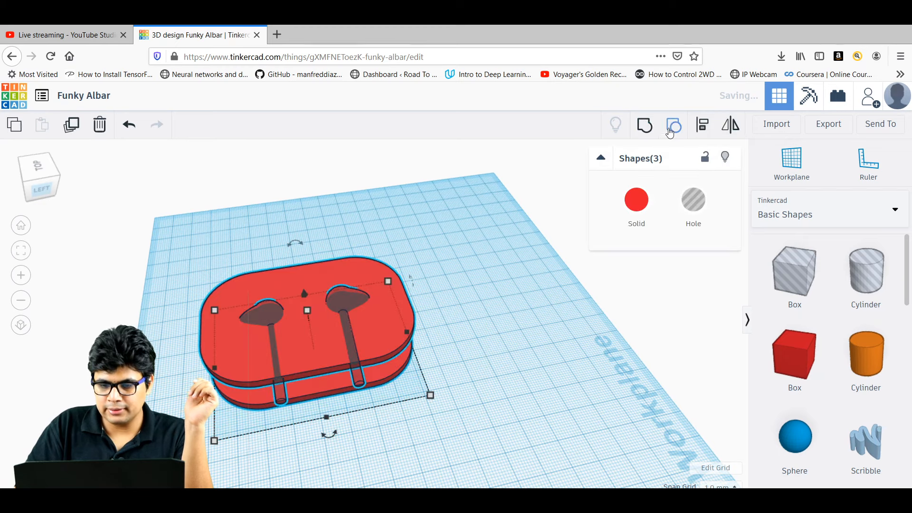
left_click(648, 126)
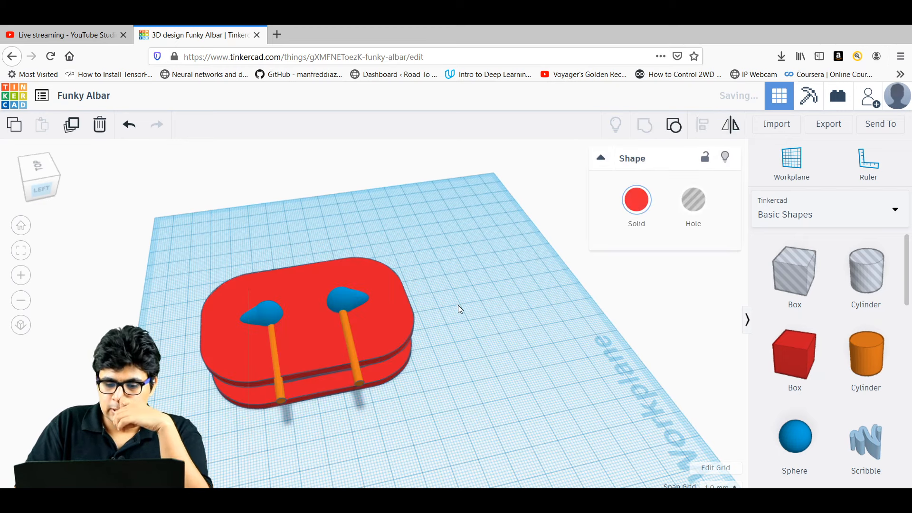
right_click_drag(495, 323, 443, 308)
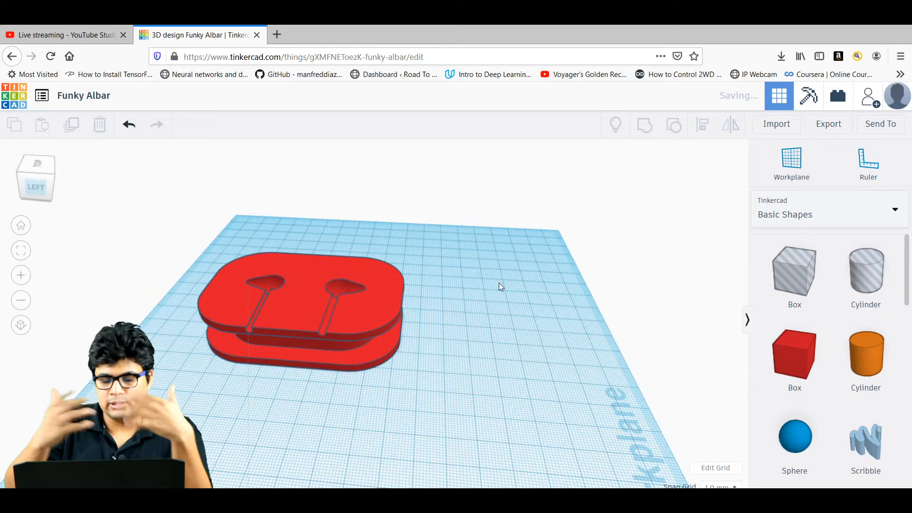
right_click_drag(490, 300, 475, 318)
Recolour the grouped spool body yellow from the colour presets and inspect the recesses.
left_click(353, 330)
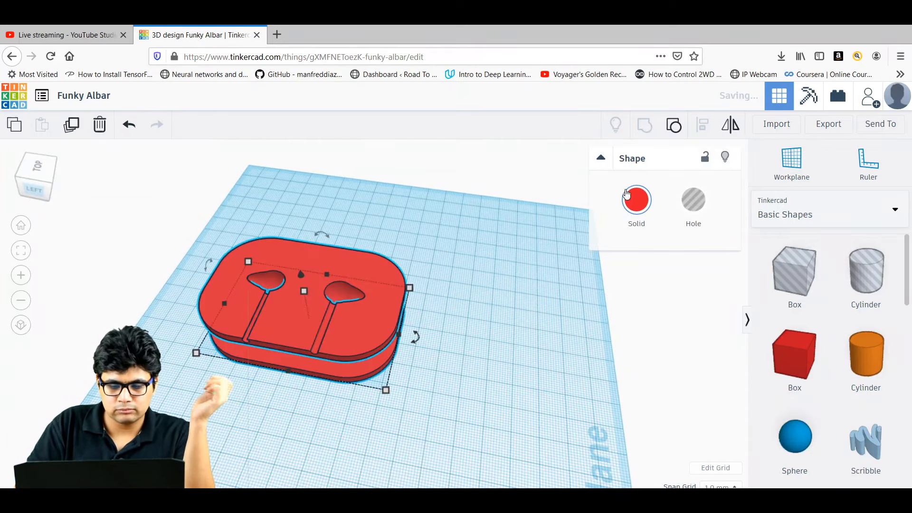
left_click(637, 200)
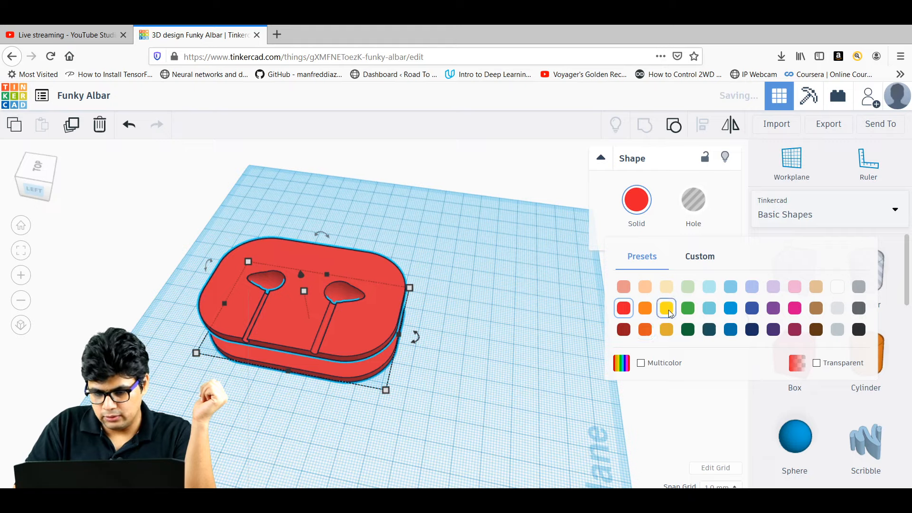
left_click(665, 306)
left_click(455, 356)
right_click_drag(455, 354, 534, 338)
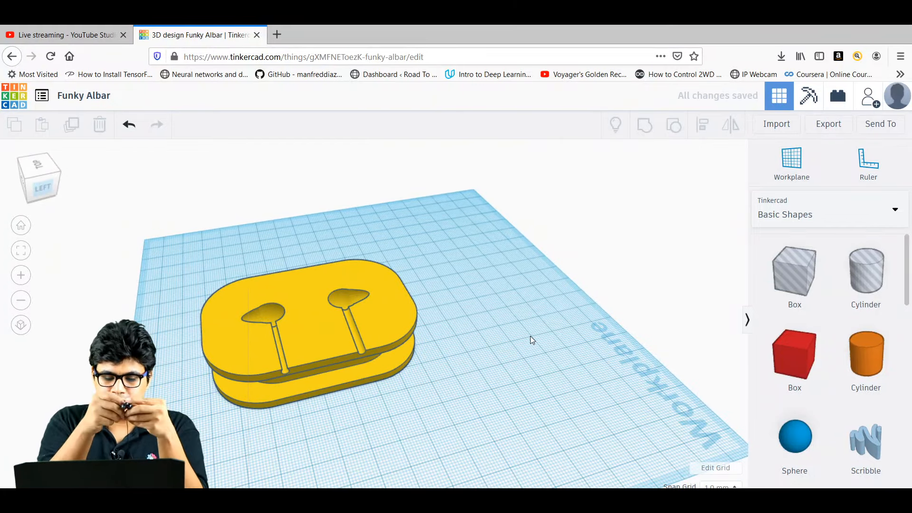
right_click_drag(506, 336, 359, 302)
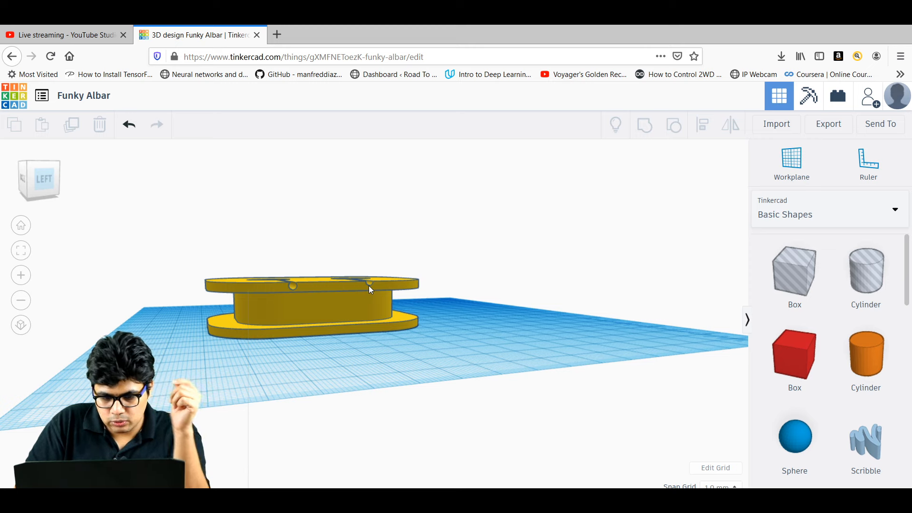
right_click_drag(418, 297, 396, 312)
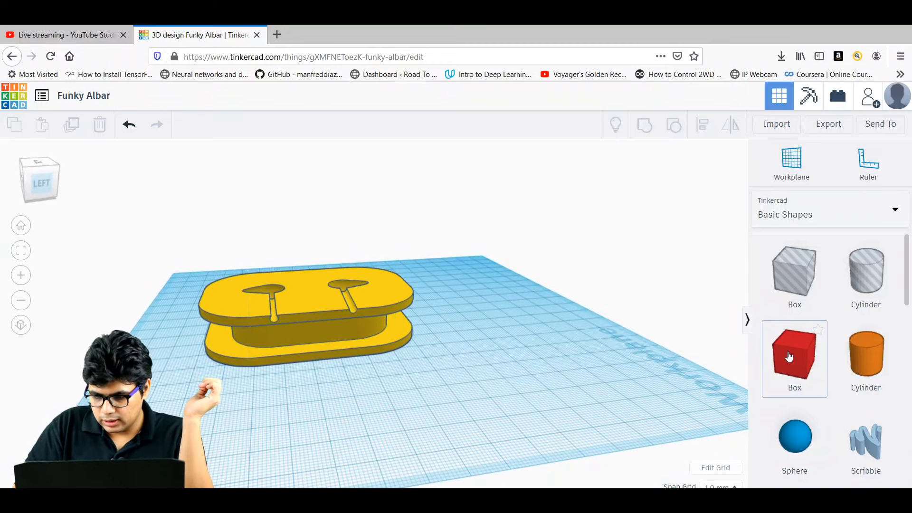
Drop a new Box onto the spool and stretch it taller.
left_click_drag(580, 382, 296, 327)
left_click_drag(291, 261, 280, 207)
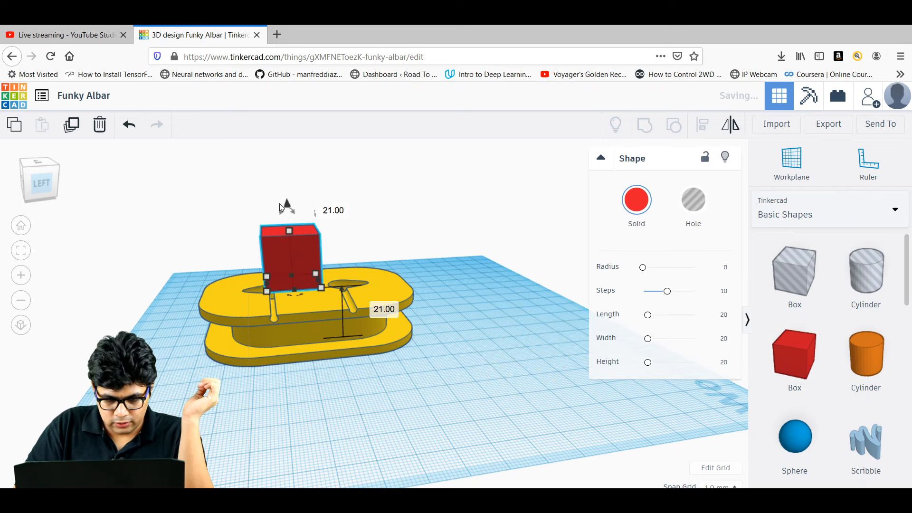
right_click_drag(455, 360, 452, 387)
Set the box's thickness to 3 mm and its height to 10 mm.
left_click(316, 302)
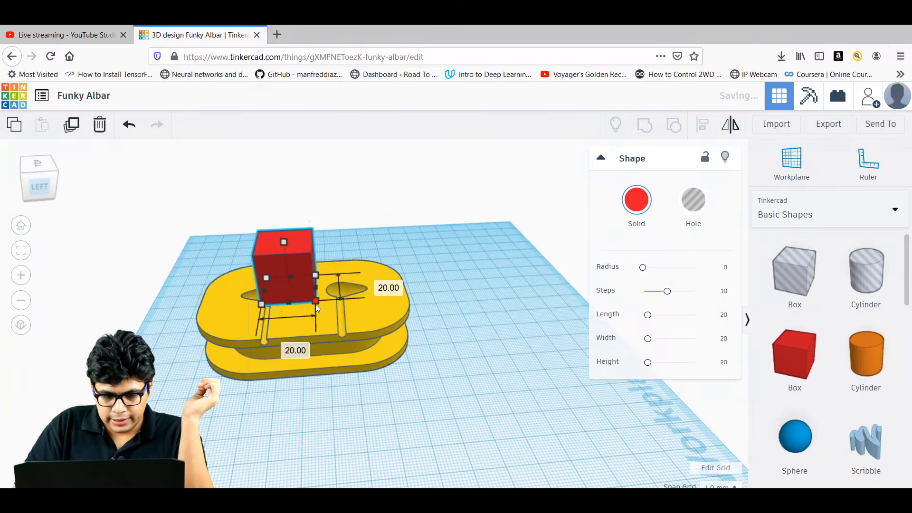
left_click(294, 347)
type("3")
key("Return")
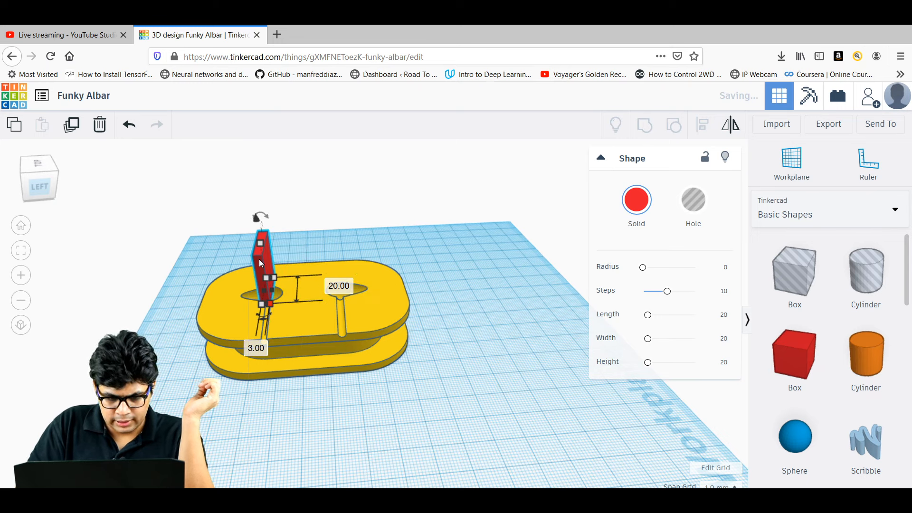
left_click(259, 246)
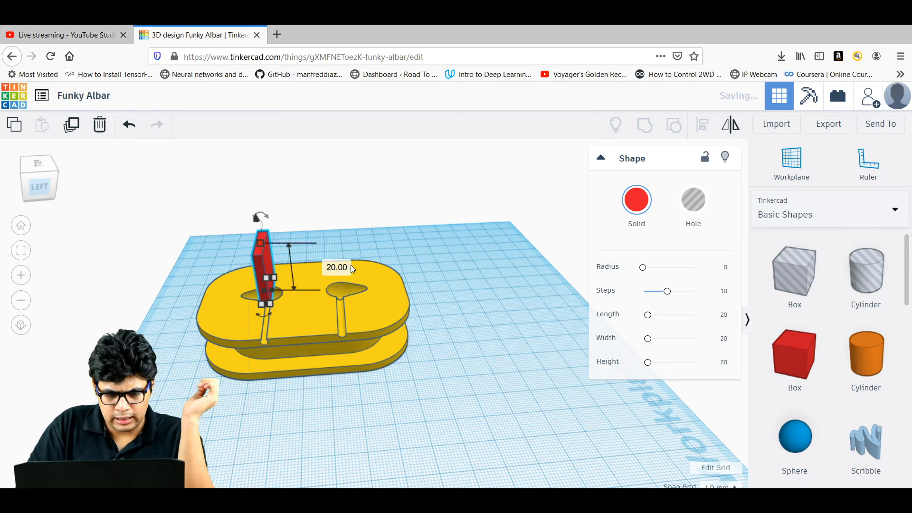
left_click(337, 267)
type("10")
key("Return")
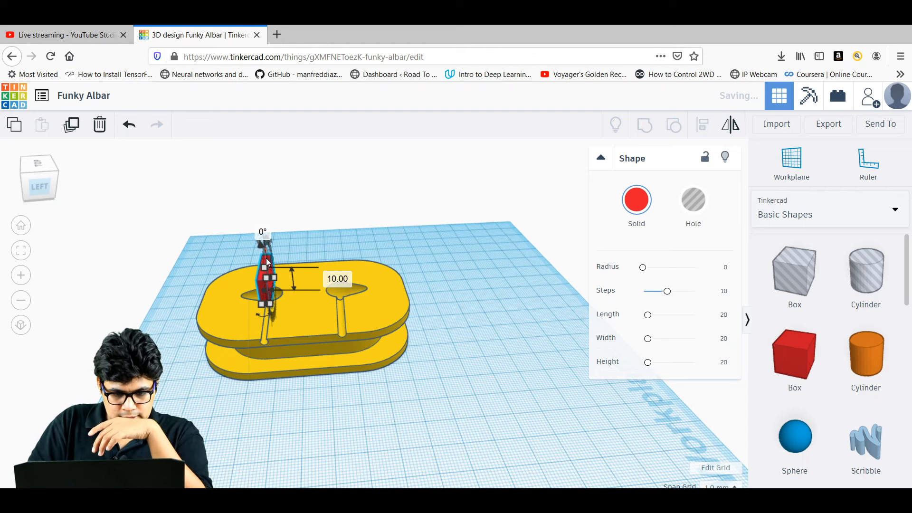
left_click_drag(258, 277, 262, 253)
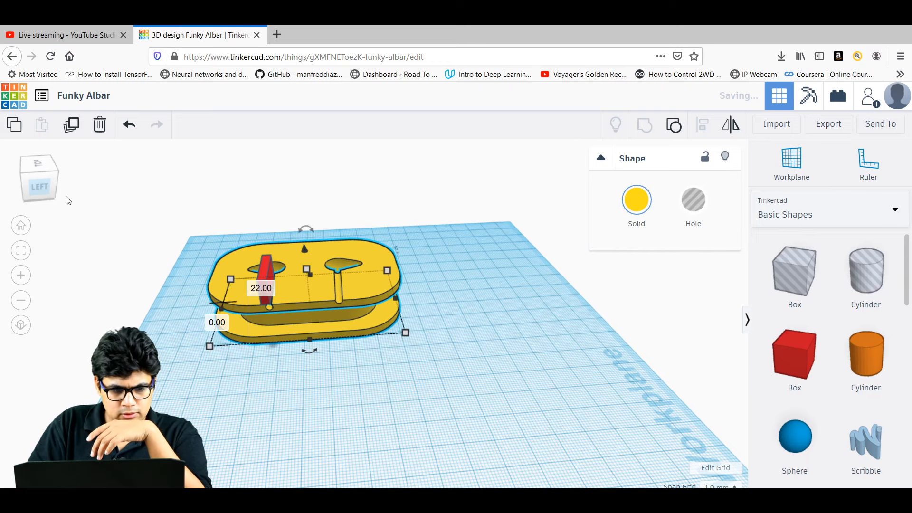
In top view, shift the spool right and place the red bar over the left stem.
left_click(30, 166)
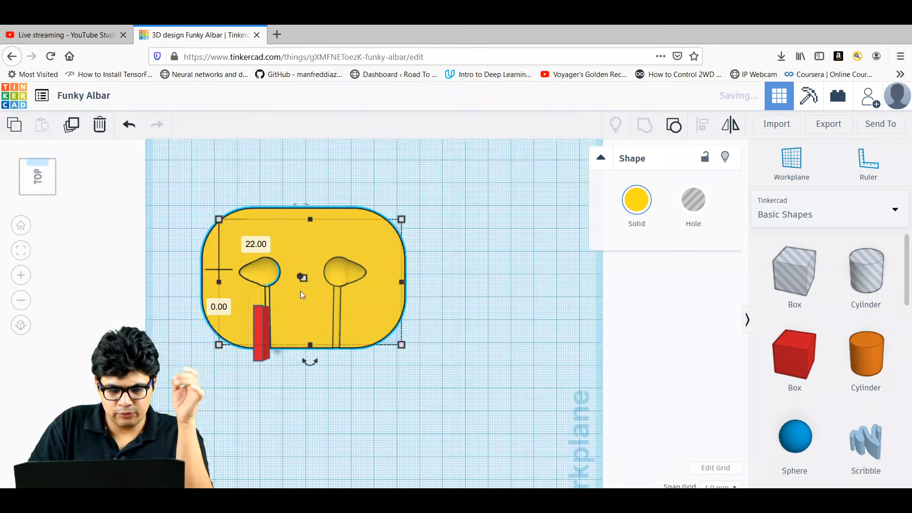
left_click_drag(350, 248, 466, 285)
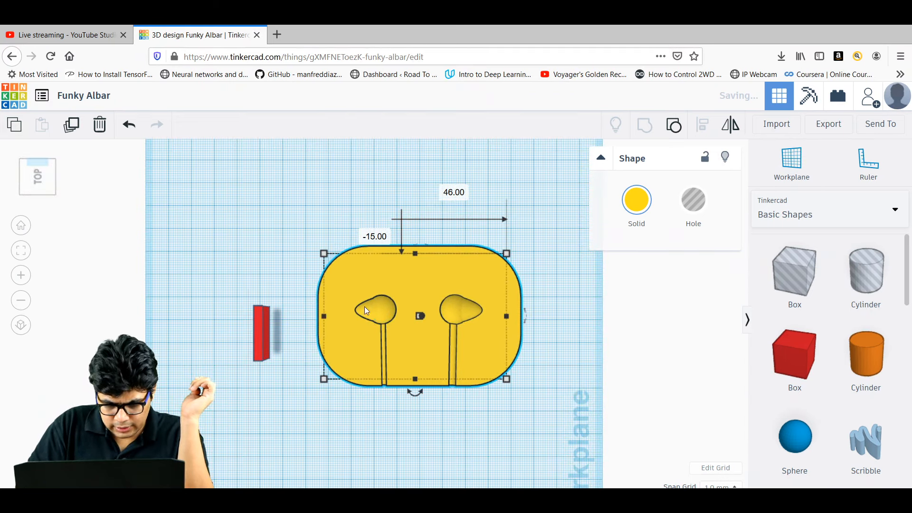
left_click(261, 330)
left_click_drag(289, 328, 382, 337)
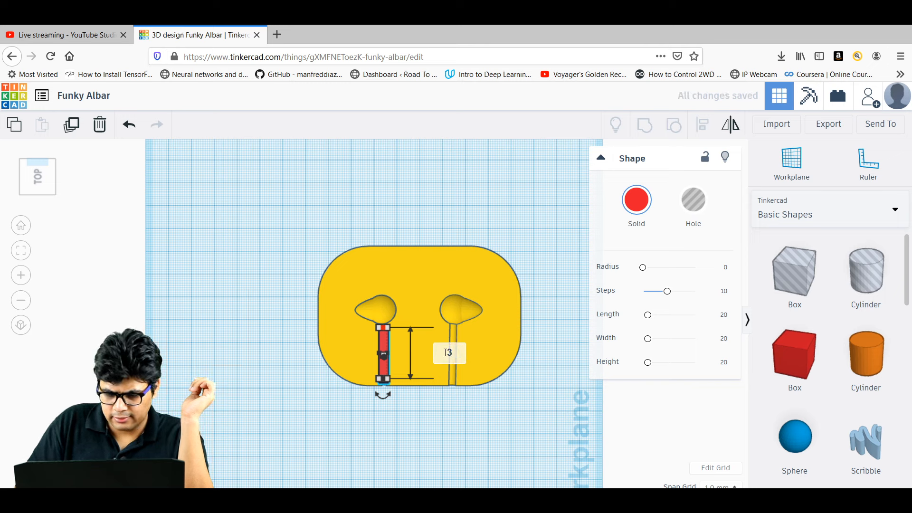
Set the bar's length to 30 mm and slide it 8 mm along the stem.
key("Return")
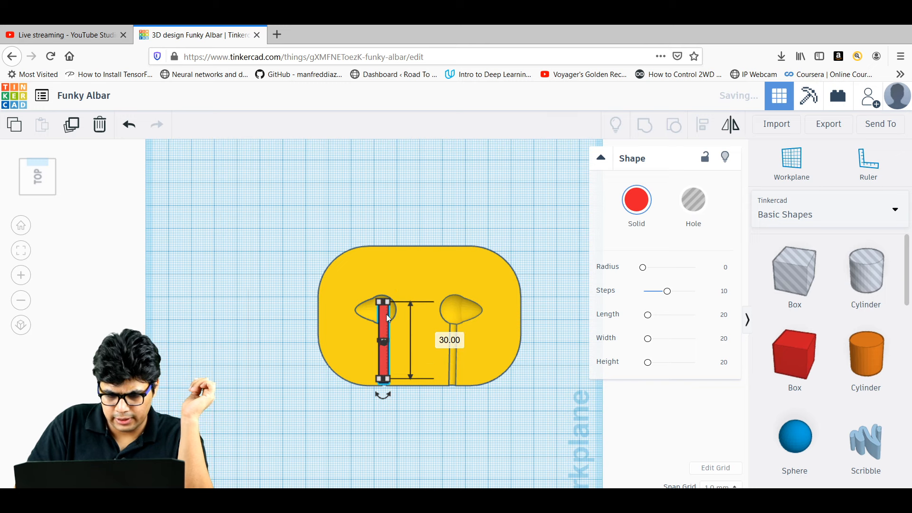
left_click_drag(385, 312, 386, 334)
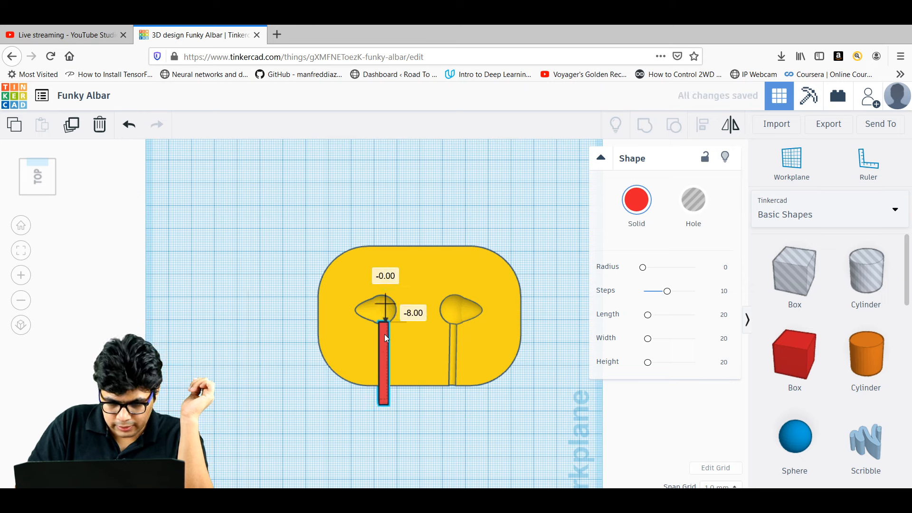
left_click_drag(385, 335, 385, 336)
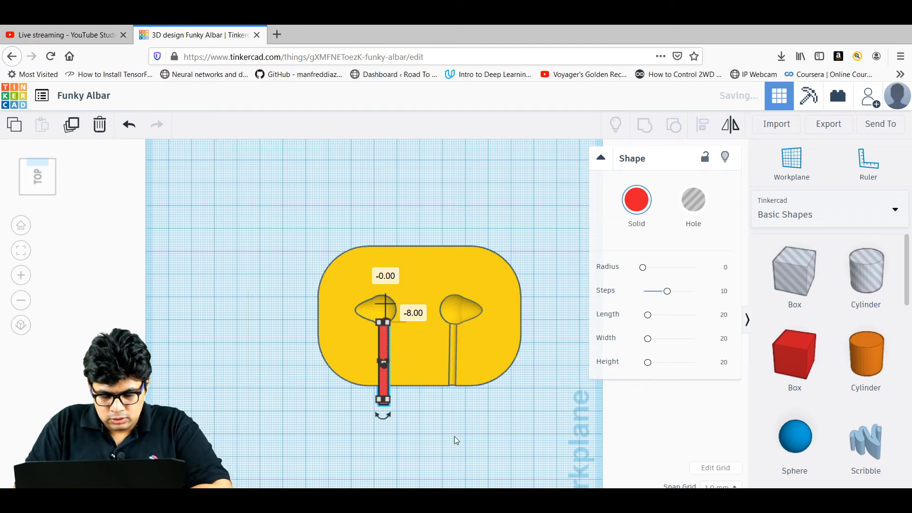
right_click_drag(454, 436, 503, 337)
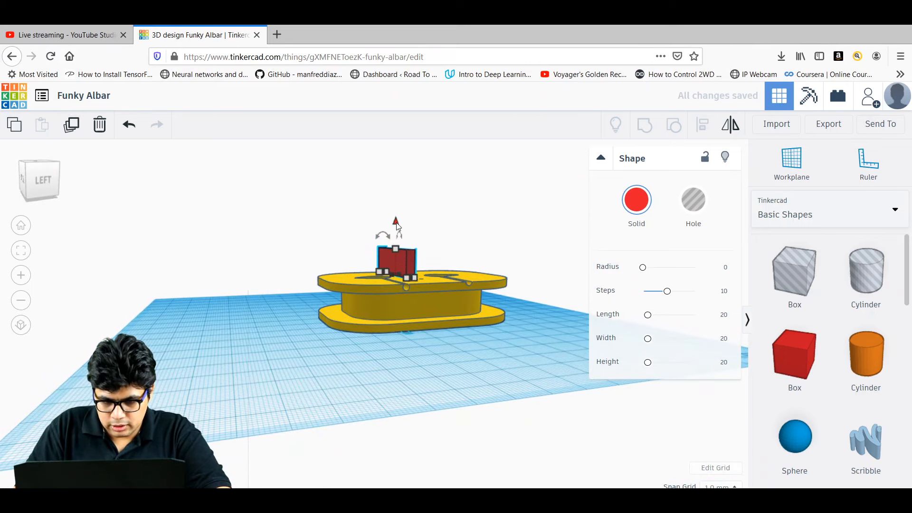
Lower the red bar into the spool's left cord channel and check it from the side.
left_click_drag(397, 224, 397, 244)
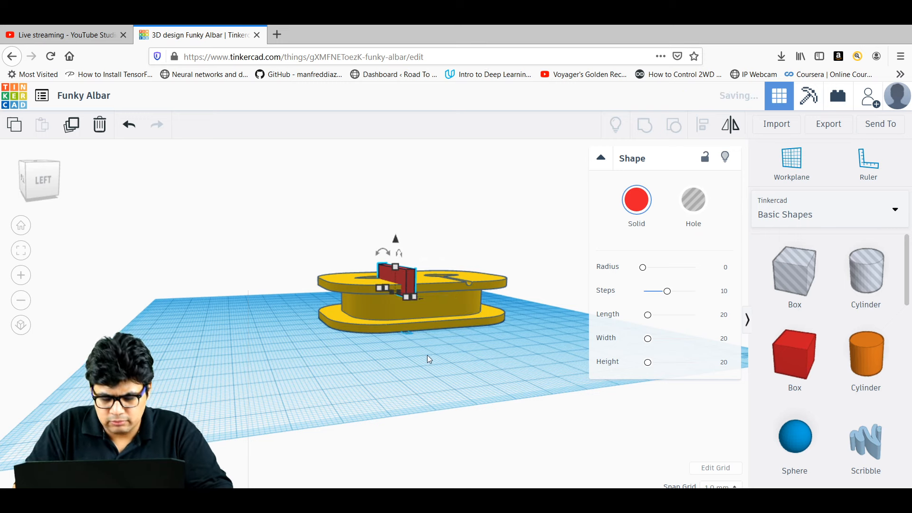
scroll(407, 355, "up", 5)
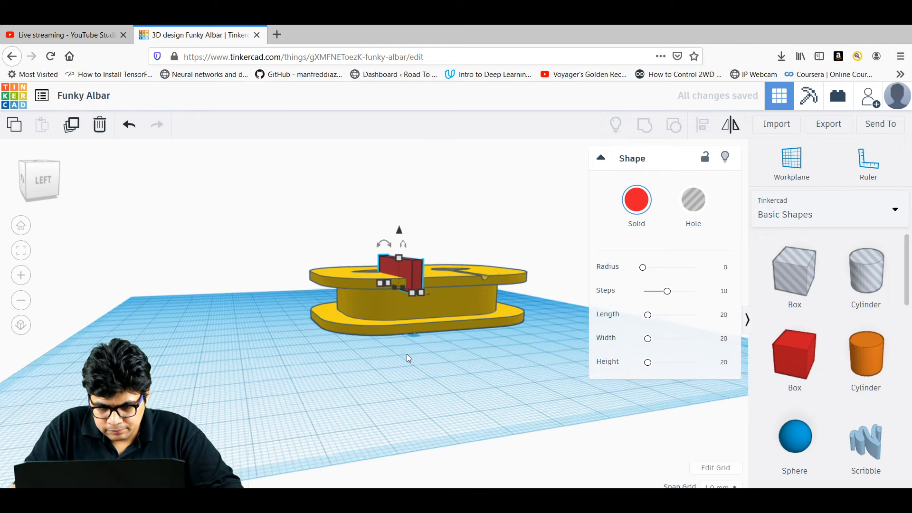
left_click(405, 378)
right_click_drag(404, 379, 341, 383)
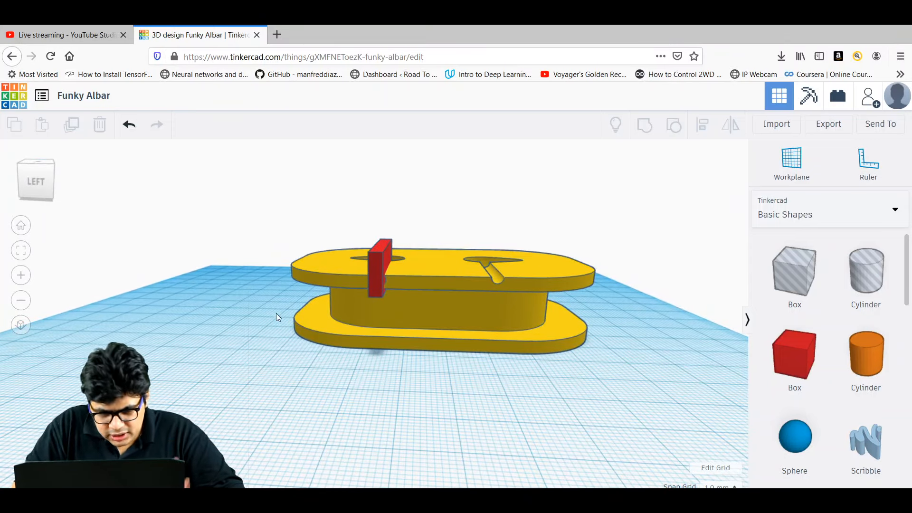
right_click_drag(264, 301, 273, 380)
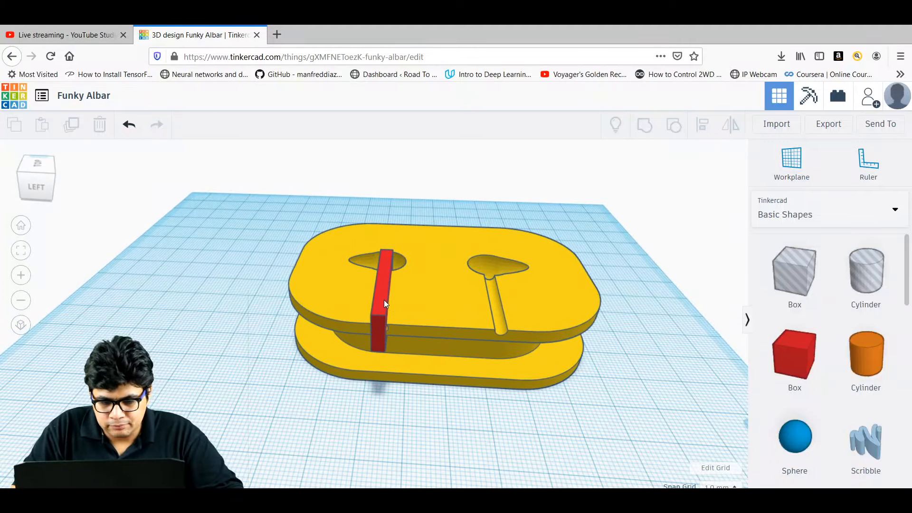
Convert the red bar into a hole.
left_click(384, 300)
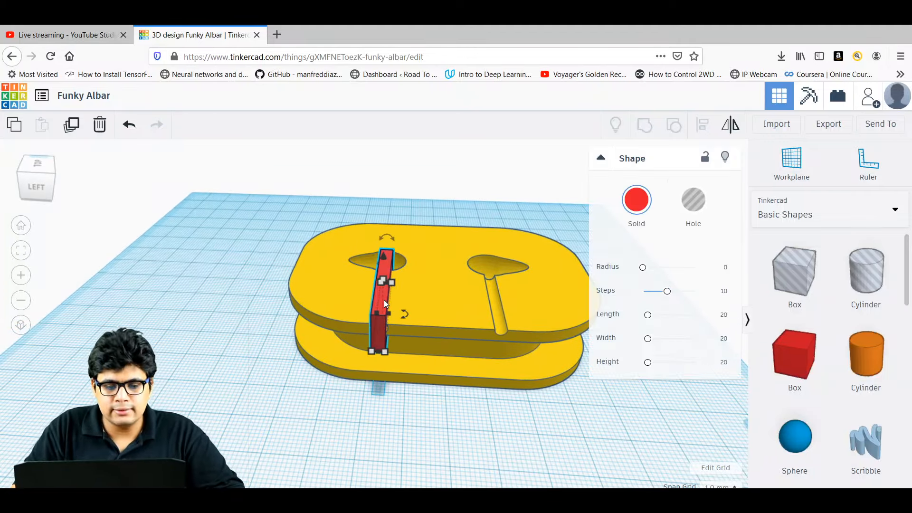
left_click(697, 204)
left_click(406, 435)
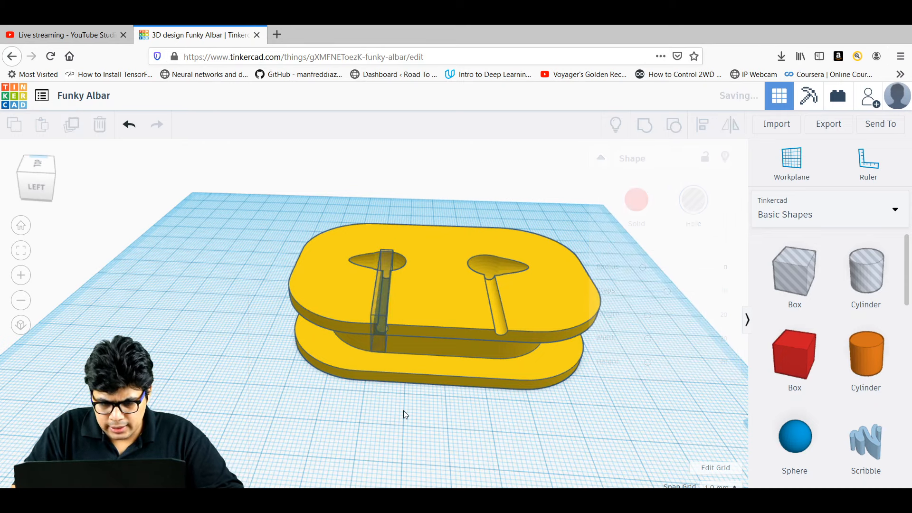
Duplicate the channel hole and move the copy into the right recess's slot.
left_click(389, 271)
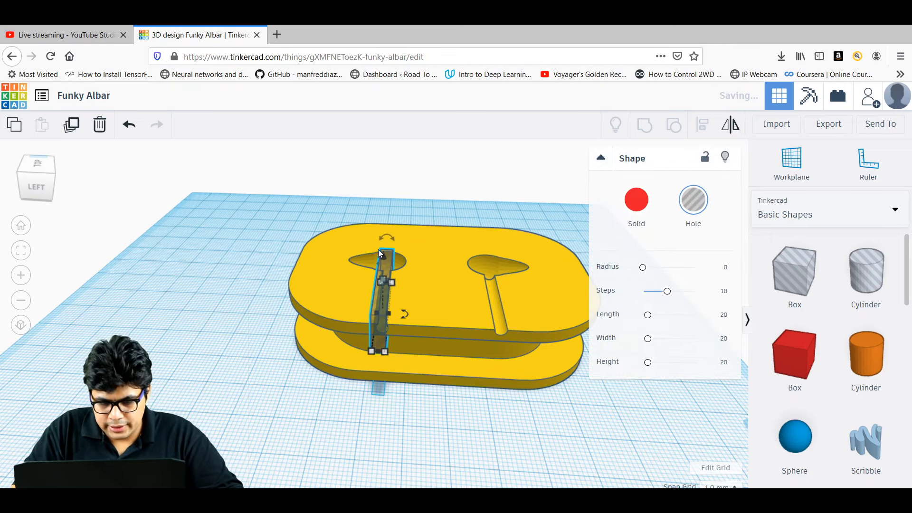
key("ctrl+d")
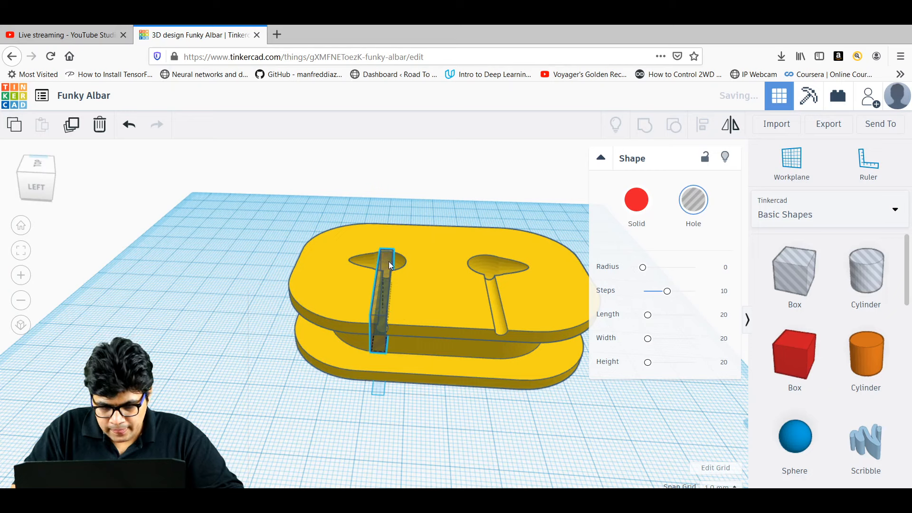
left_click_drag(388, 262, 498, 268)
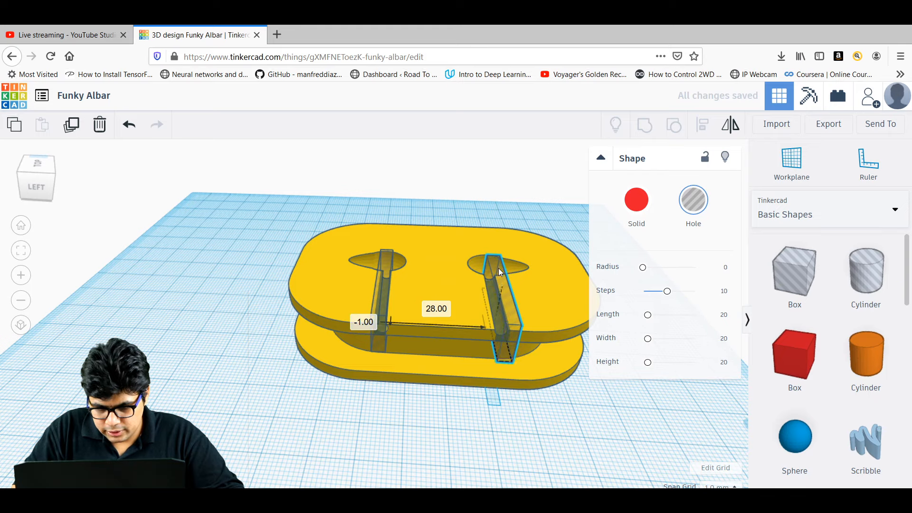
left_click(543, 397)
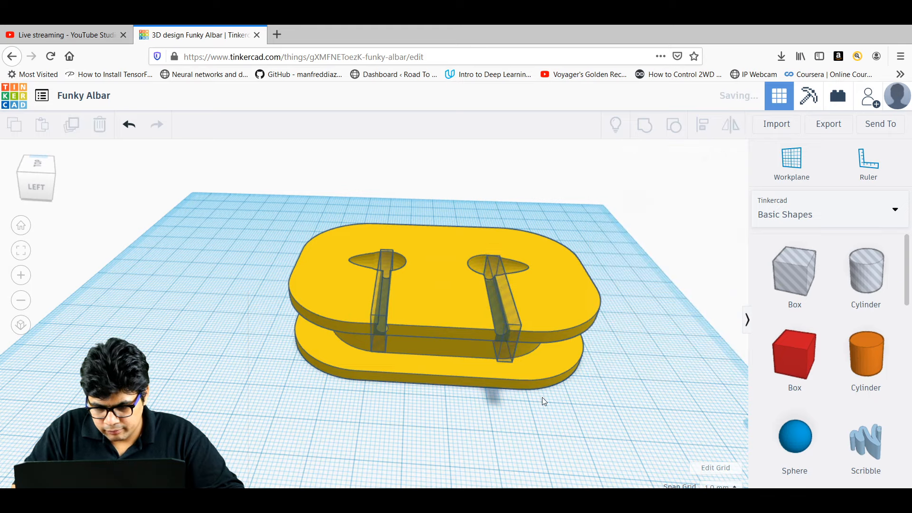
From a left-side view, nudge the right channel hole into line with its recess.
left_click(26, 187)
right_click_drag(247, 252, 209, 273)
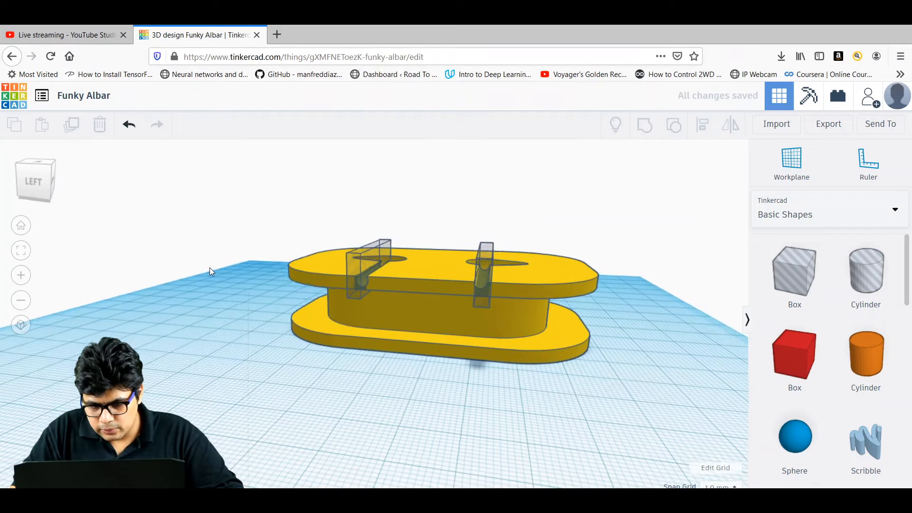
left_click(487, 277)
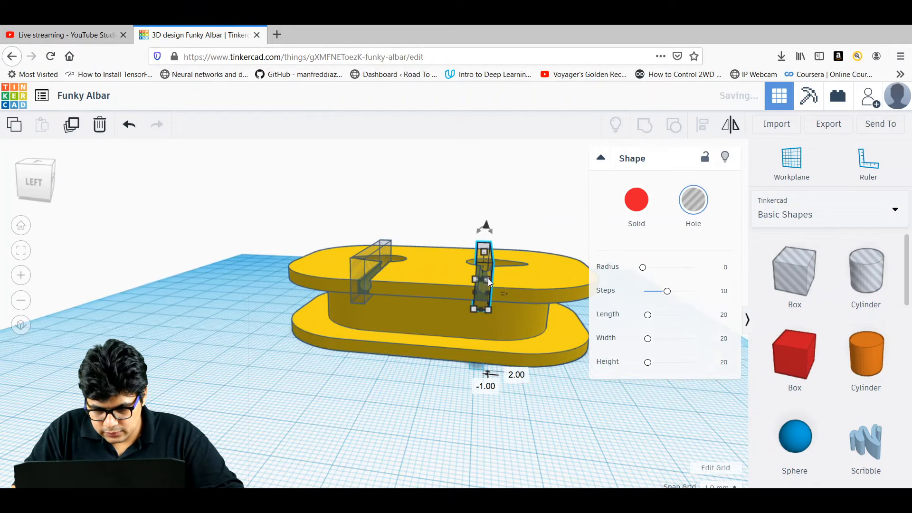
left_click(434, 399)
right_click_drag(435, 399, 409, 443)
left_click(474, 349)
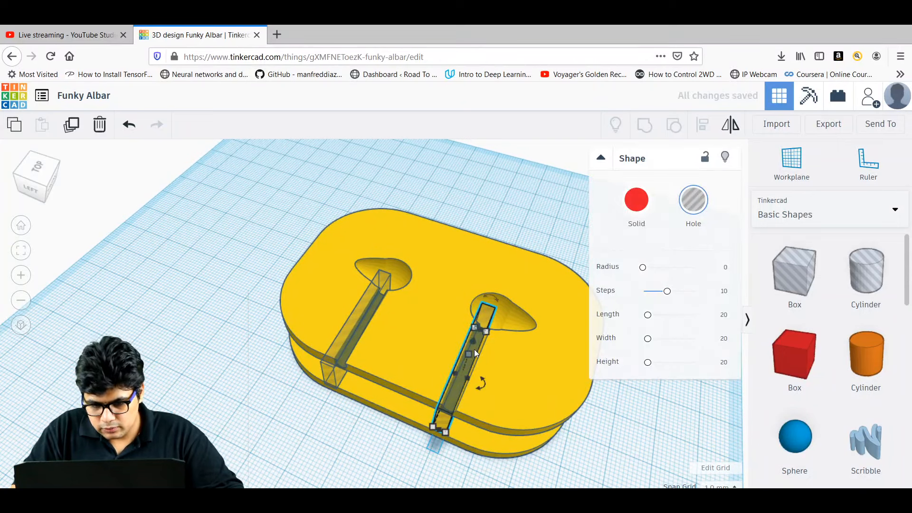
left_click_drag(455, 386, 458, 390)
left_click(323, 464)
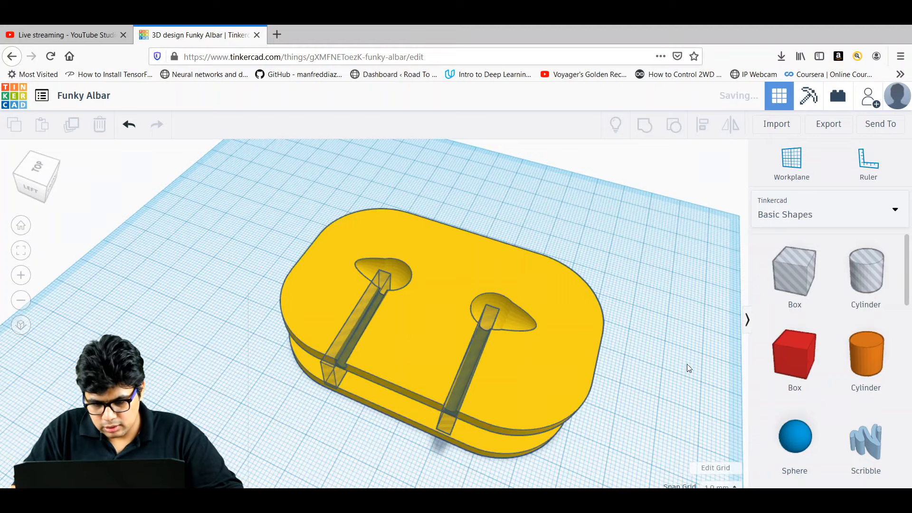
Check the lower hole from the top view, then group both holes with the spool.
right_click_drag(674, 350, 542, 393)
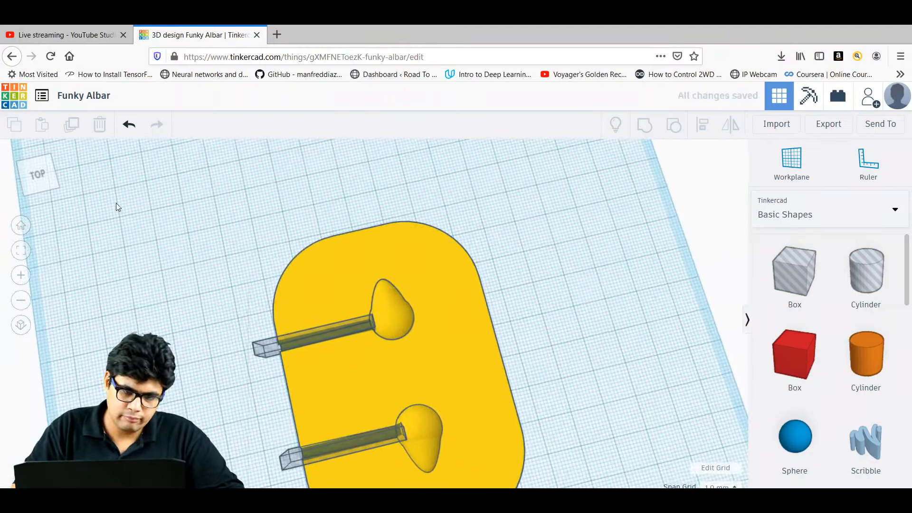
left_click(36, 172)
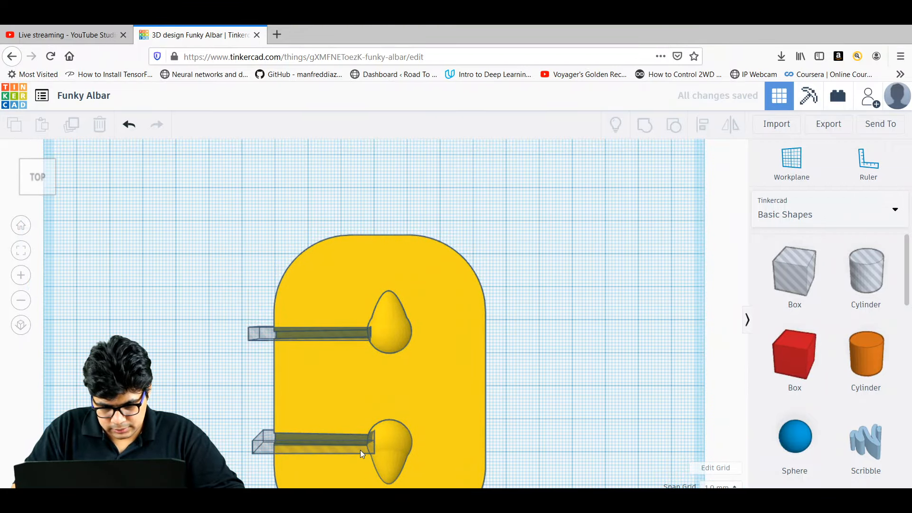
left_click(357, 447)
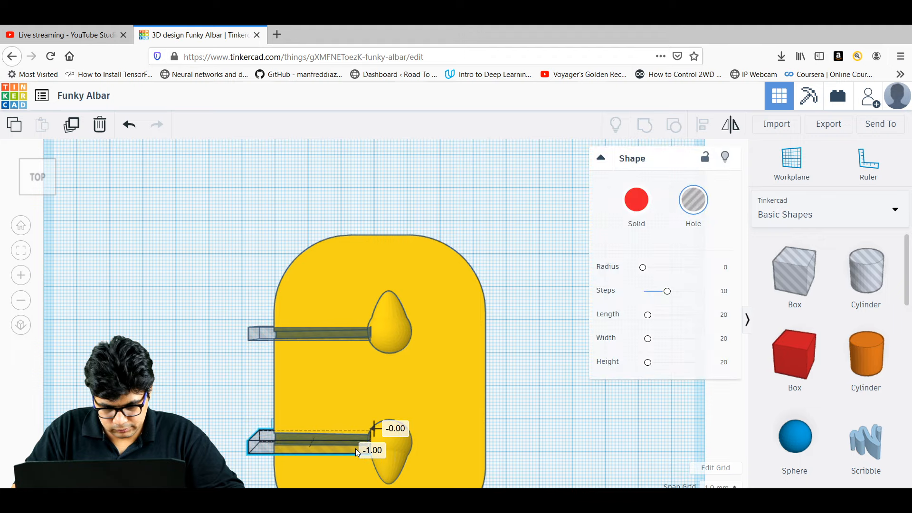
left_click(560, 390)
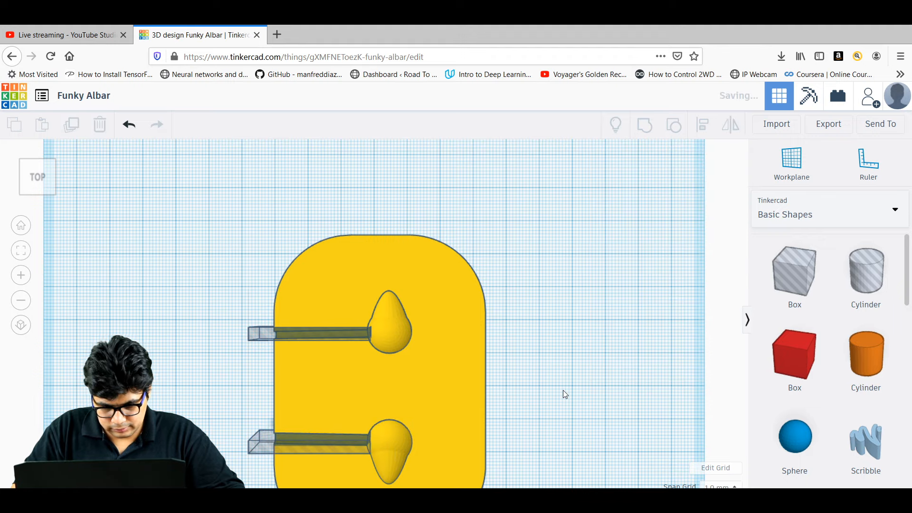
right_click_drag(507, 400, 637, 335)
left_click_drag(587, 463, 253, 239)
left_click(646, 128)
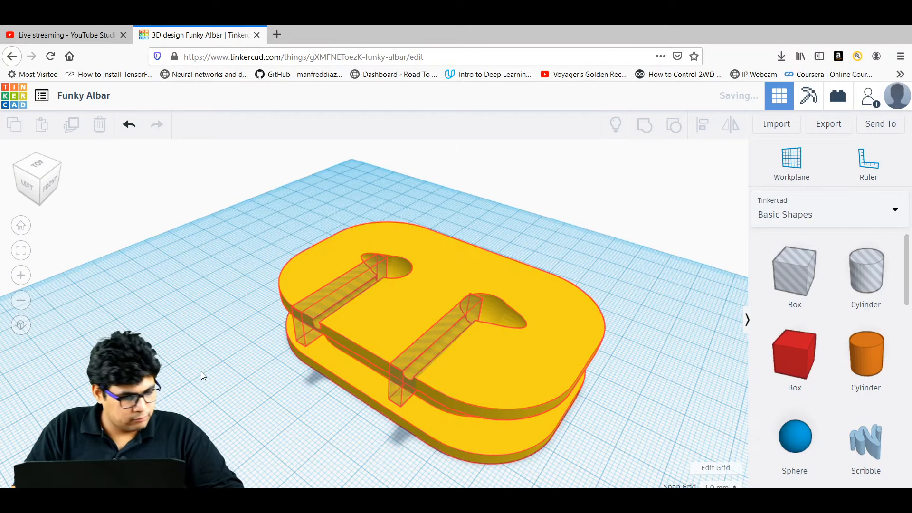
Orbit around the deselected spool to inspect both cut cord channels.
left_click(201, 372)
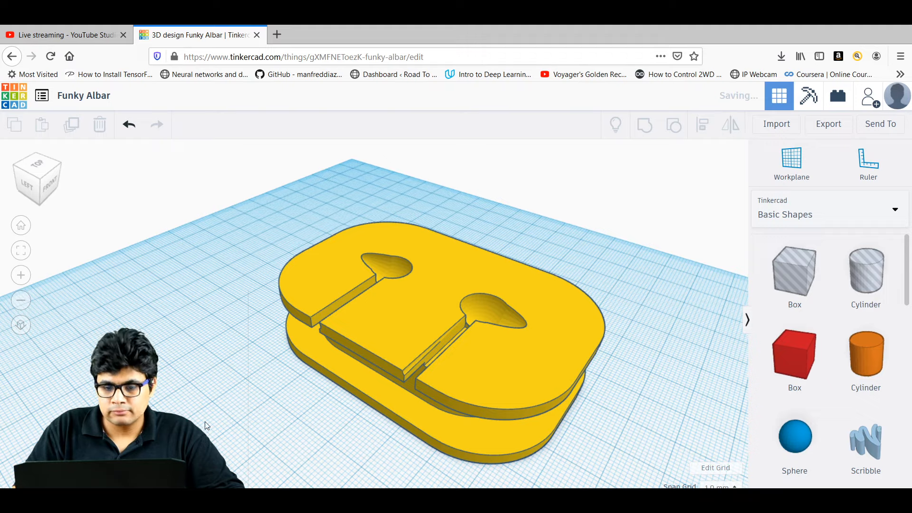
right_click_drag(172, 395, 369, 312)
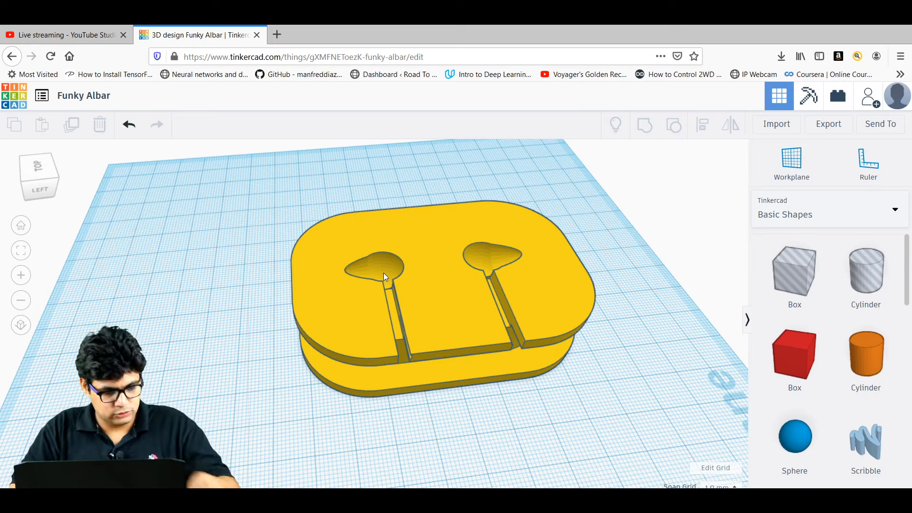
right_click_drag(261, 275, 411, 264)
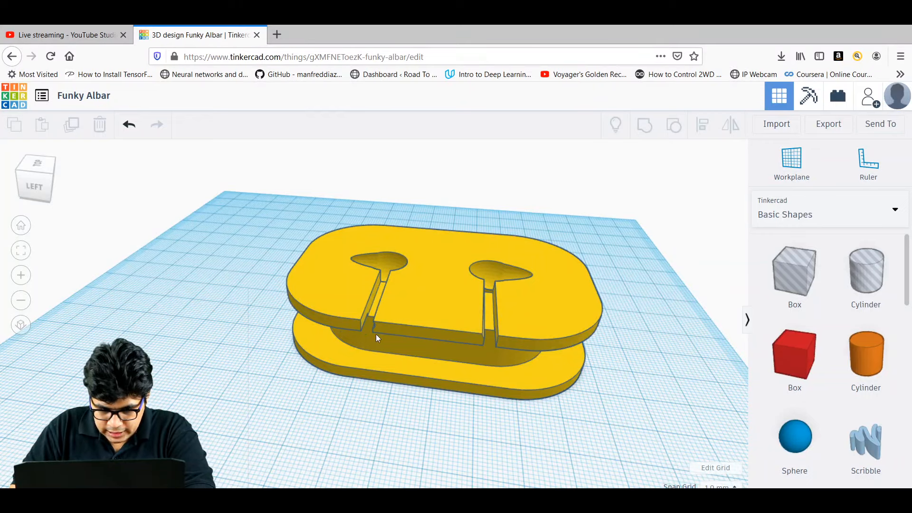
right_click_drag(446, 415, 339, 314)
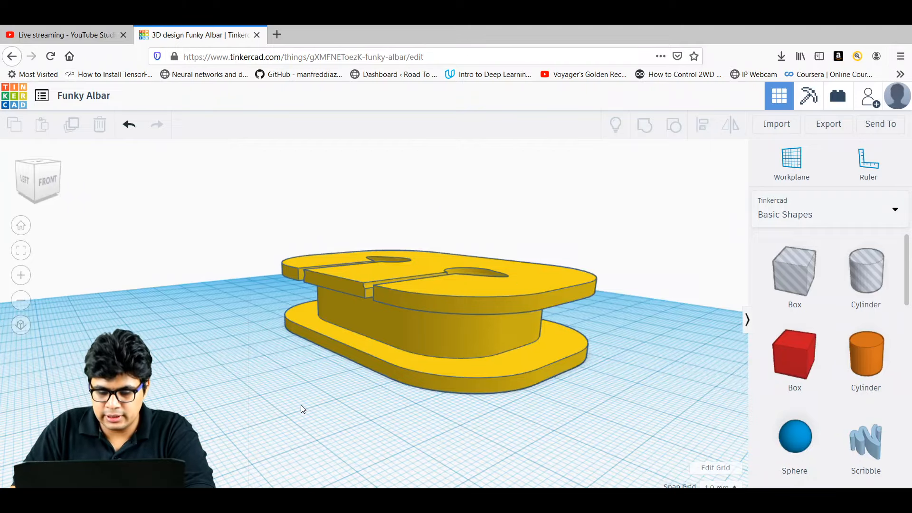
Rotate the spool by -180° so the channelled plate faces down.
right_click_drag(301, 408, 442, 350)
left_click(440, 352)
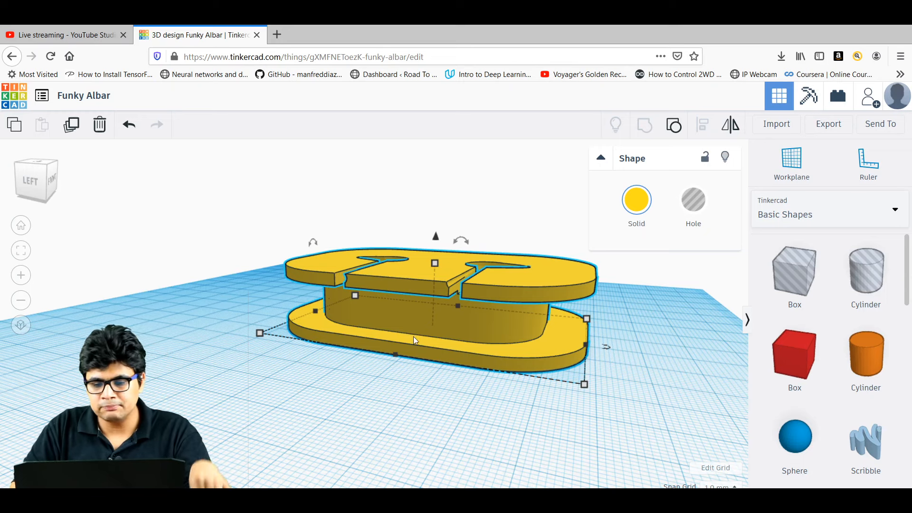
mouse_move(465, 245)
left_click_drag(462, 242, 419, 350)
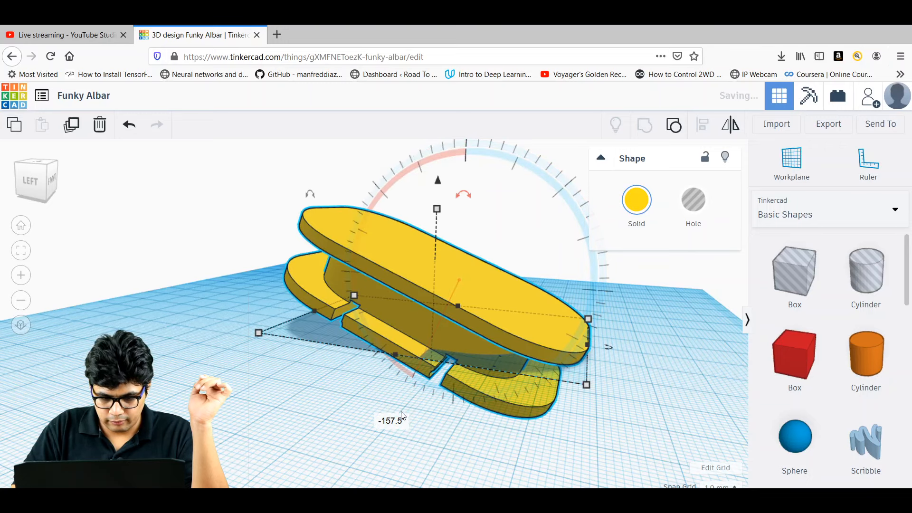
left_click(392, 421)
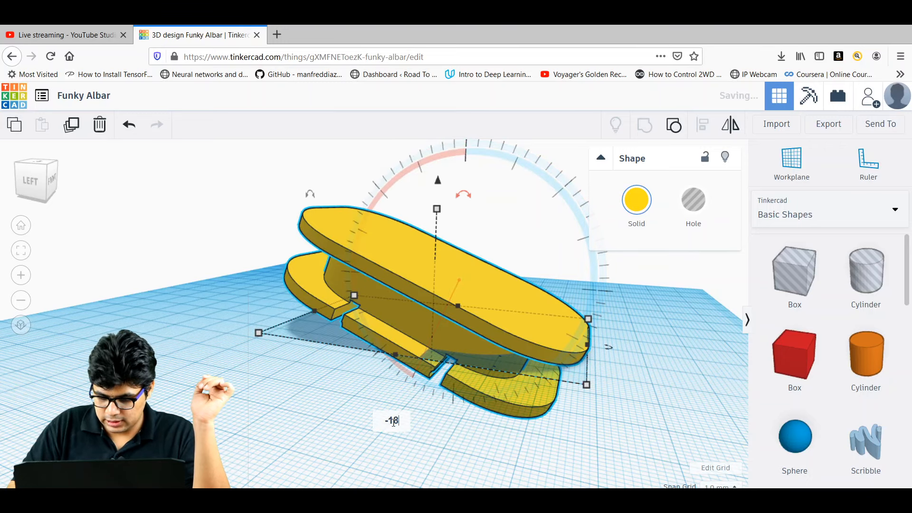
type("-180")
key("Return")
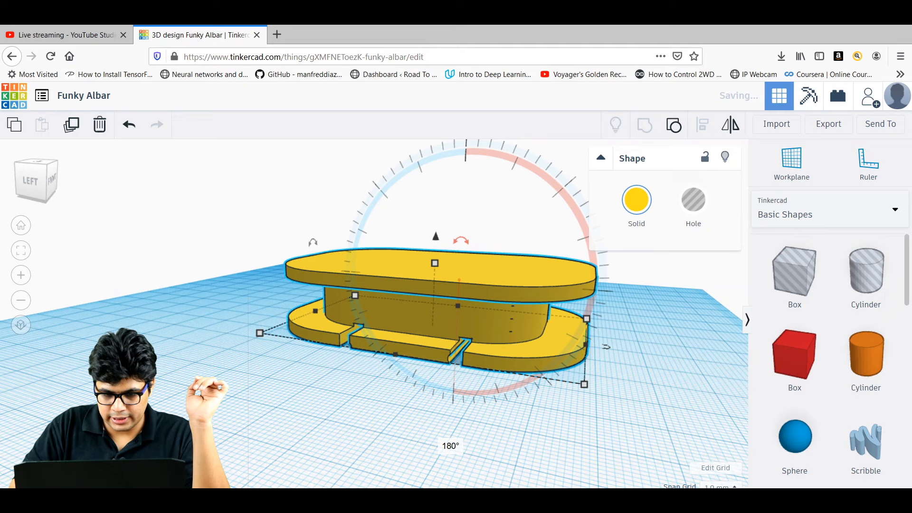
left_click(326, 448)
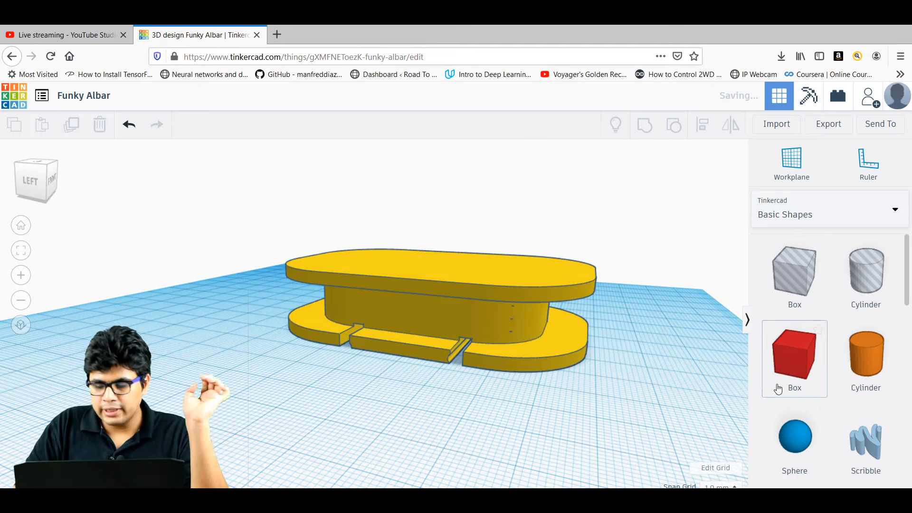
Drag an Extrusion shape from the Featured shape generators onto the workplane.
left_click(852, 225)
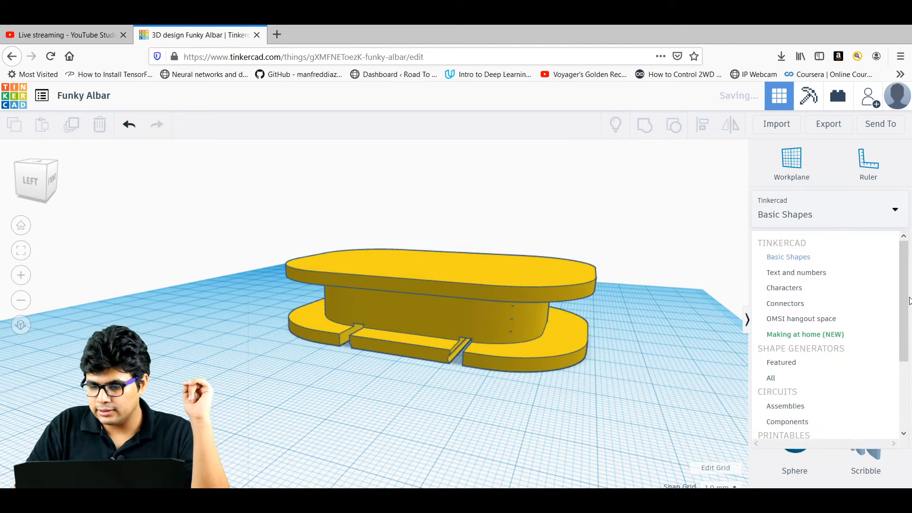
left_click_drag(910, 302, 909, 355)
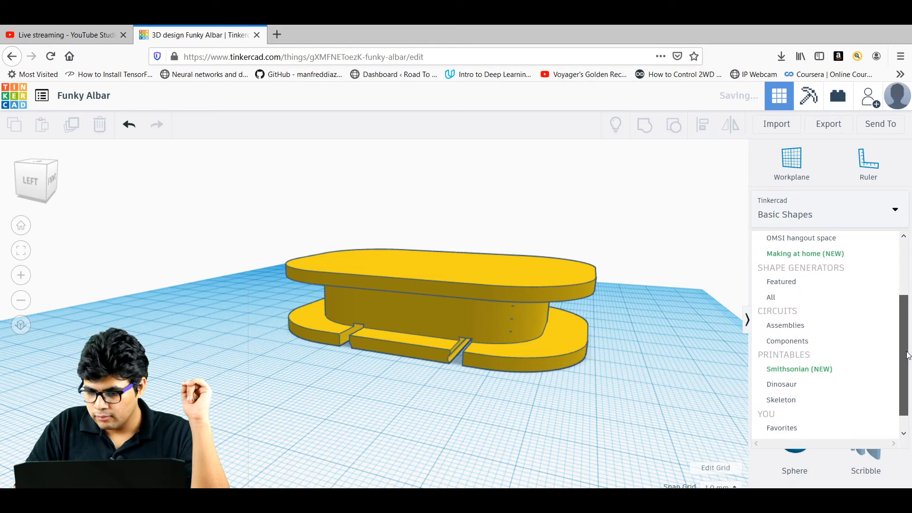
left_click(766, 281)
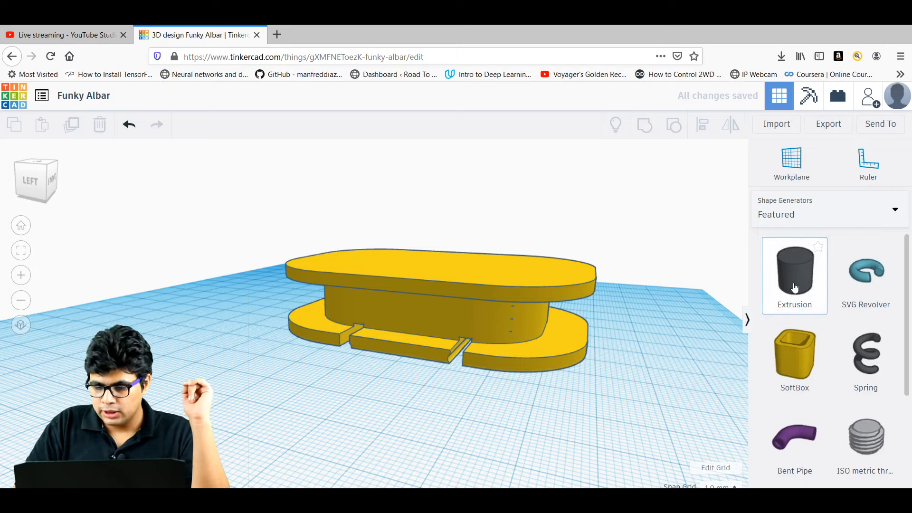
left_click_drag(795, 287, 223, 425)
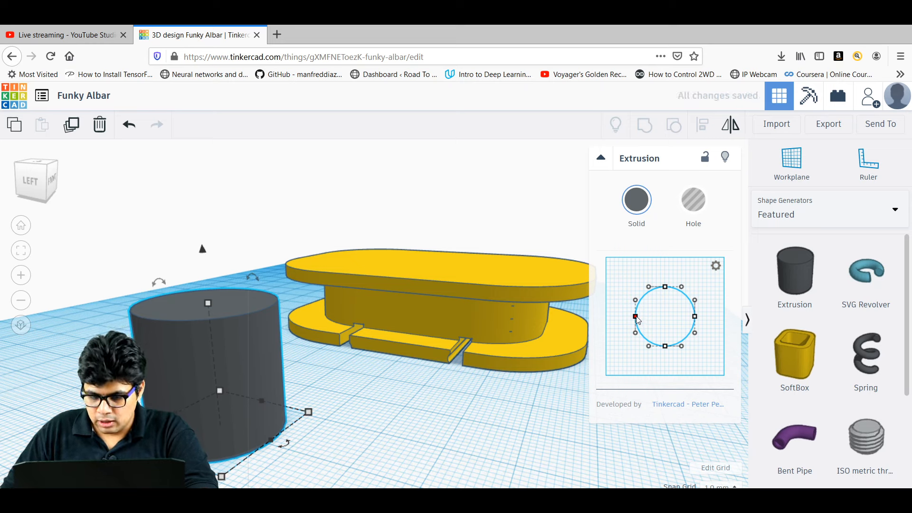
Drag the Extrusion profile's points and handles to bend the circle into a hooked curve.
left_click_drag(653, 319, 670, 316)
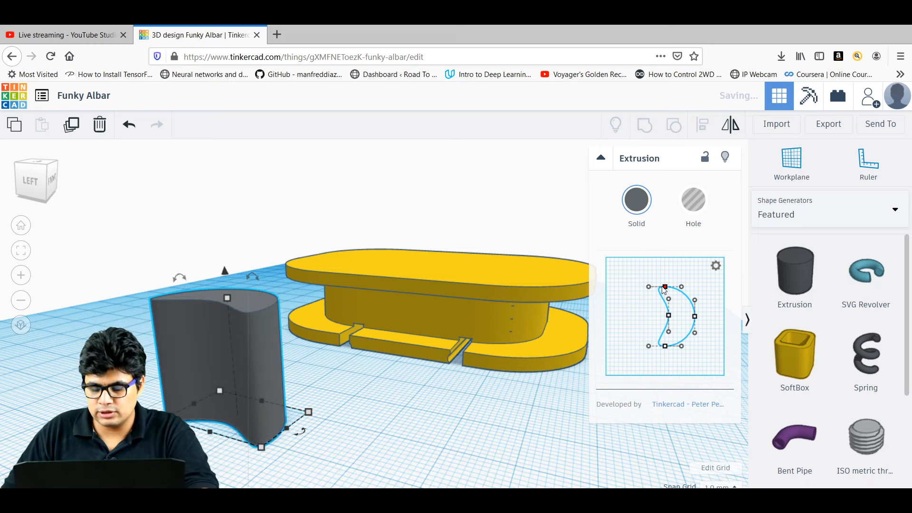
left_click_drag(666, 288, 650, 286)
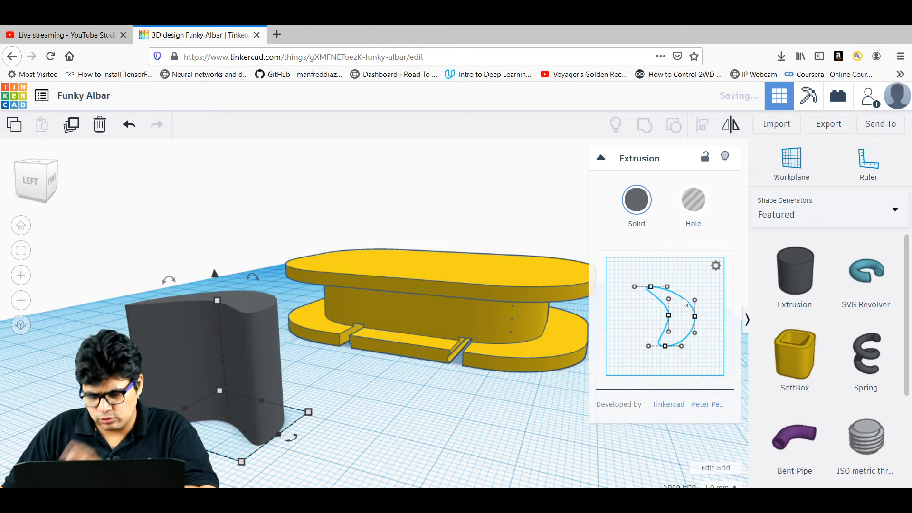
left_click_drag(695, 317, 690, 292)
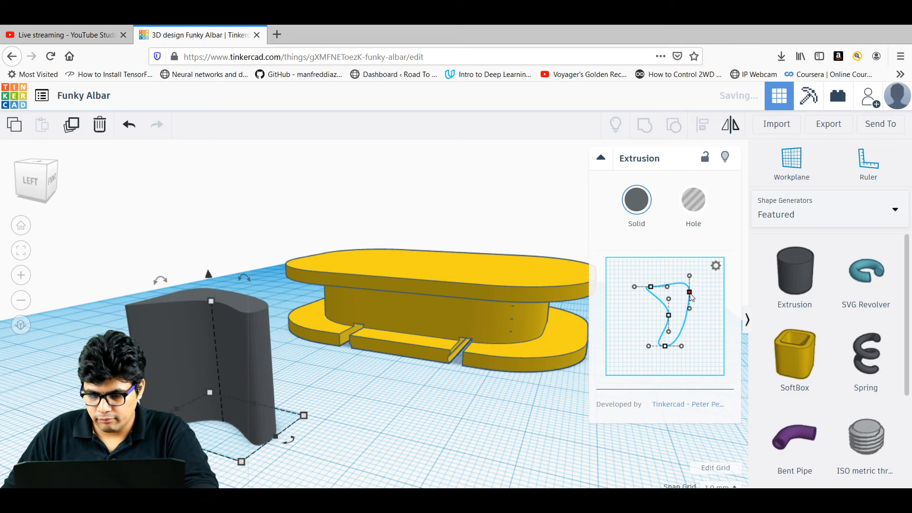
left_click_drag(675, 352, 691, 355)
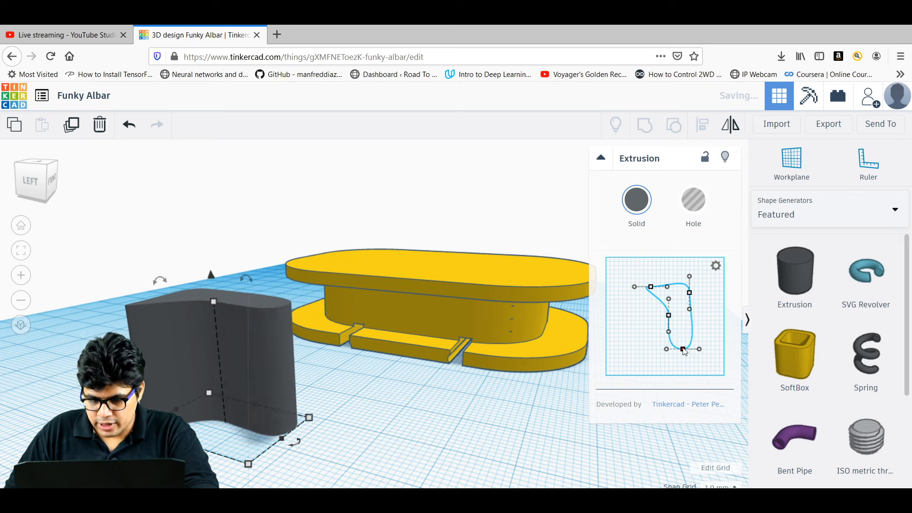
left_click(668, 315)
left_click_drag(671, 316, 666, 270)
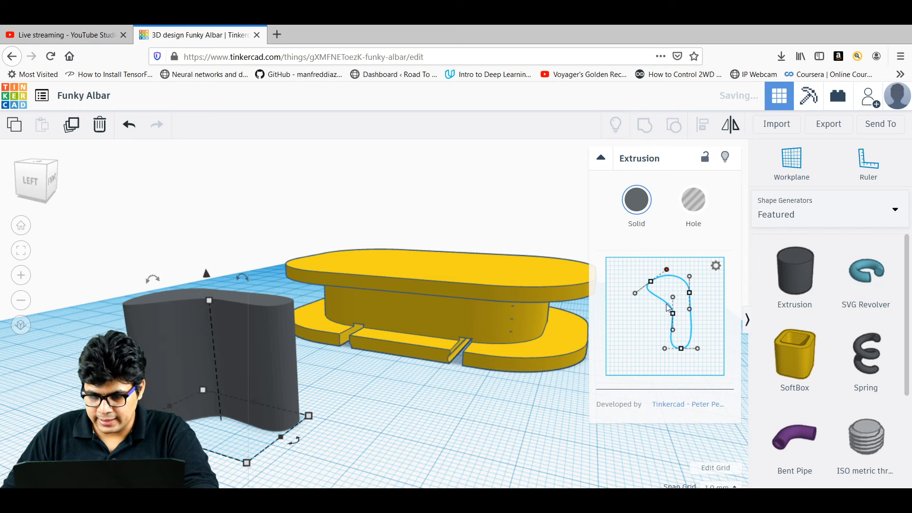
left_click_drag(673, 315, 641, 284)
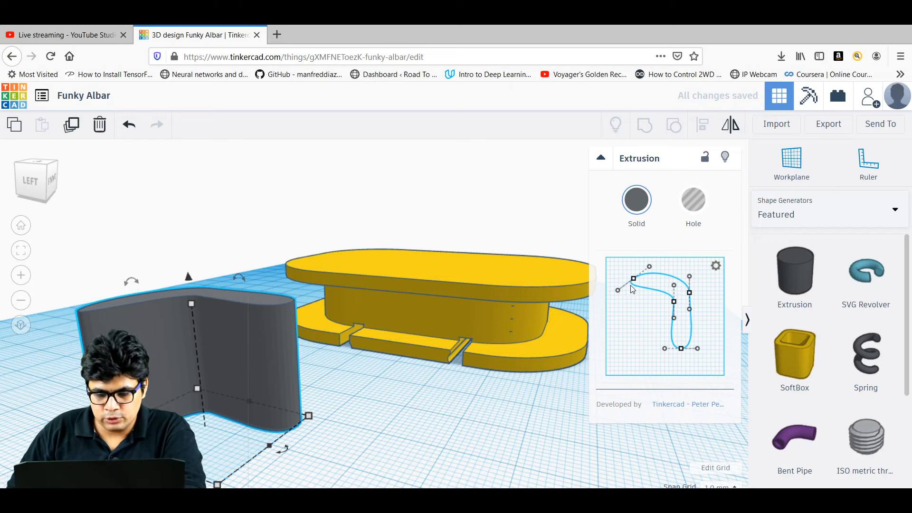
left_click_drag(619, 295, 635, 299)
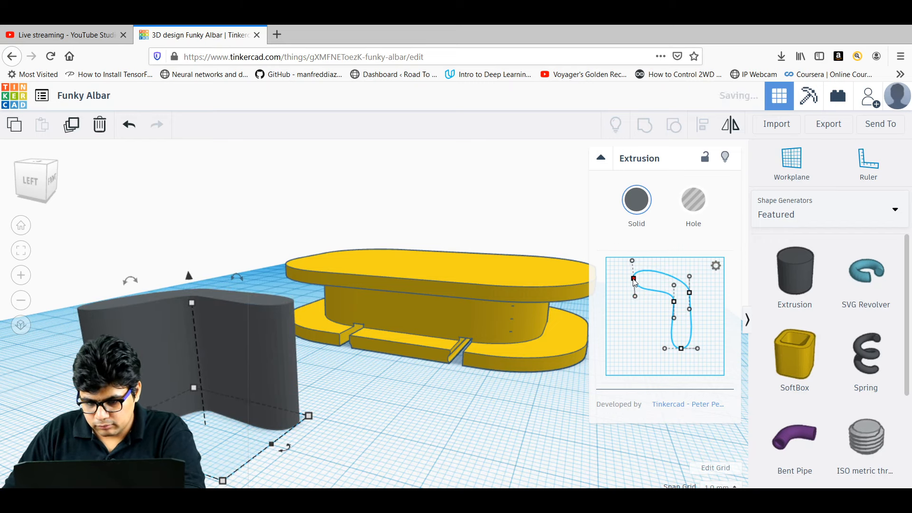
left_click_drag(635, 283, 691, 288)
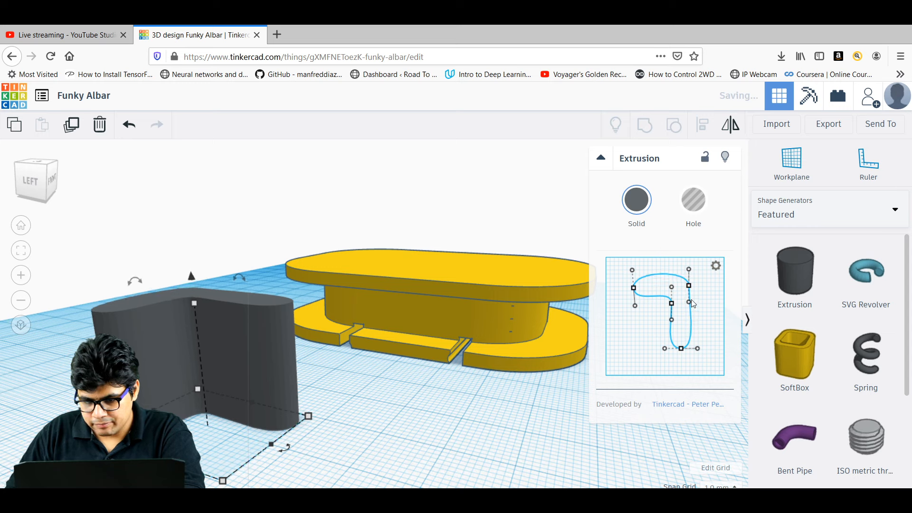
mouse_move(689, 303)
left_mouse_down()
mouse_move(663, 294)
mouse_move(673, 303)
left_mouse_up()
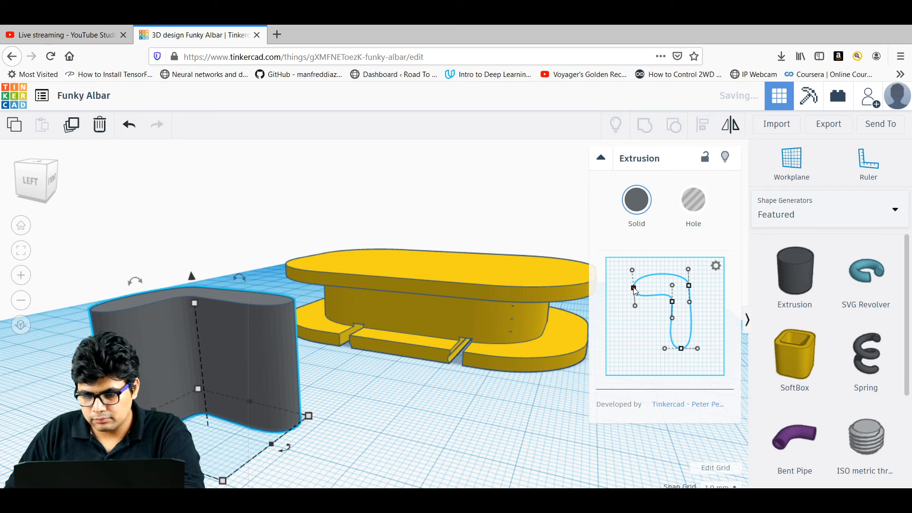
left_click_drag(634, 288, 628, 285)
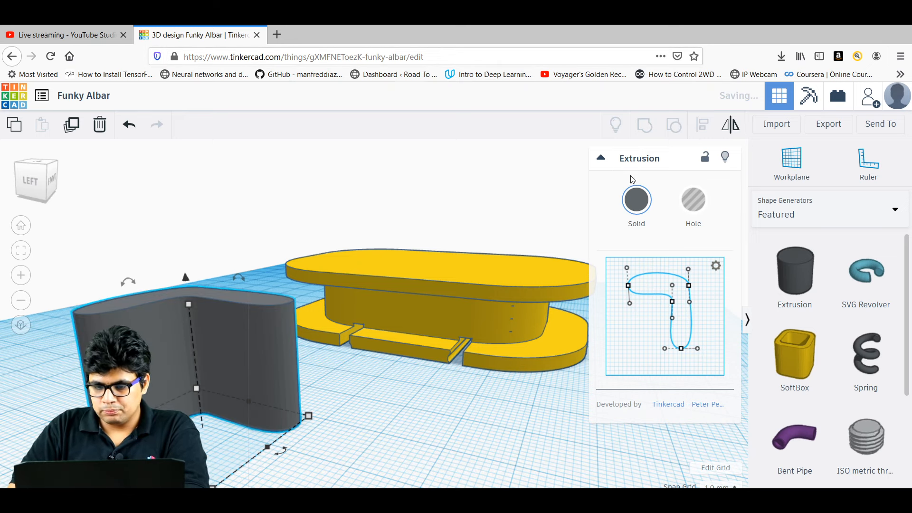
left_click(194, 366)
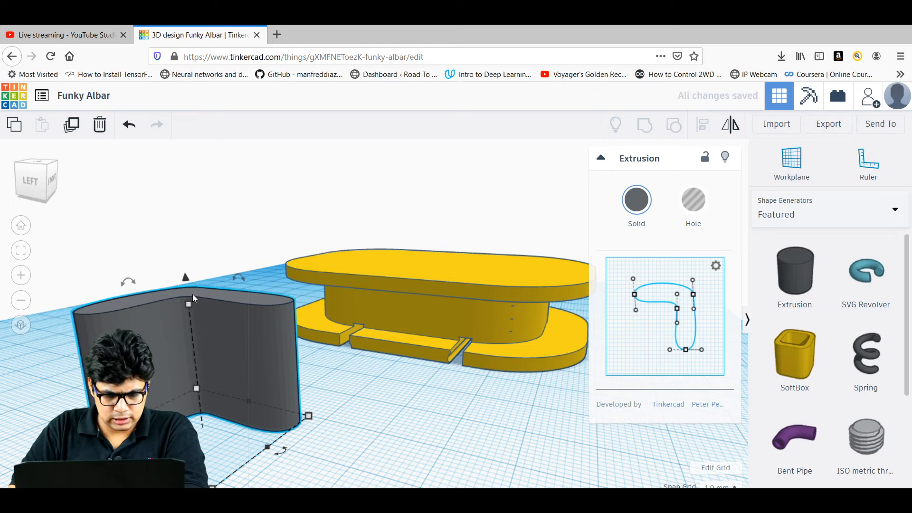
Set the grey extrusion's height to 10.
mouse_move(189, 304)
left_click(252, 369)
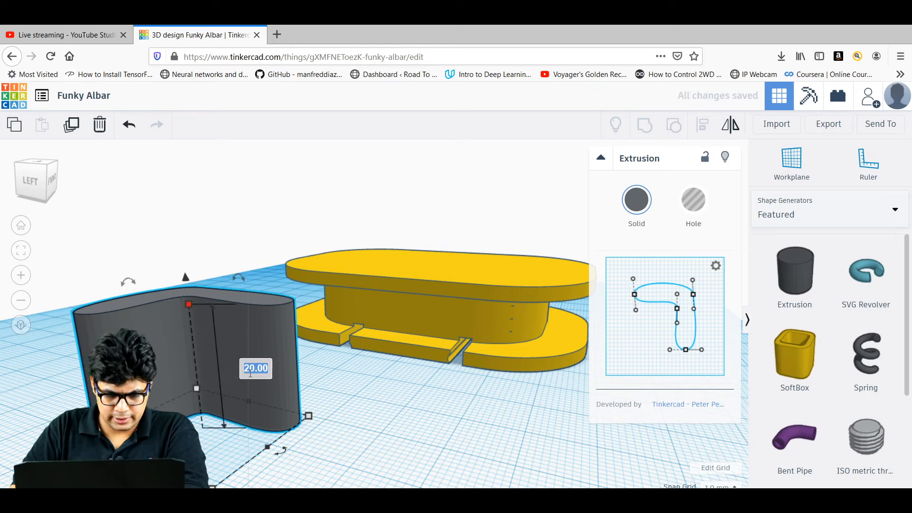
type("10")
key("Return")
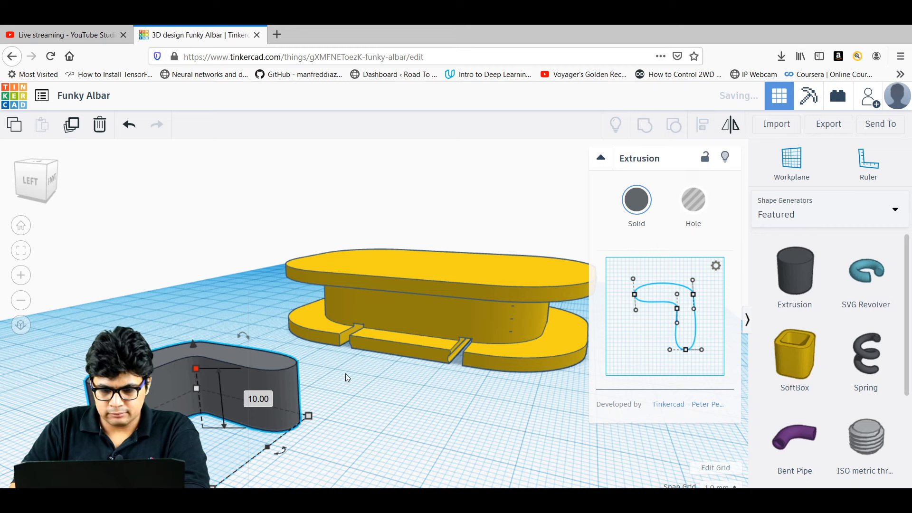
Lift the extrusion and move it onto the top of the yellow spool.
left_click_drag(193, 345, 179, 213)
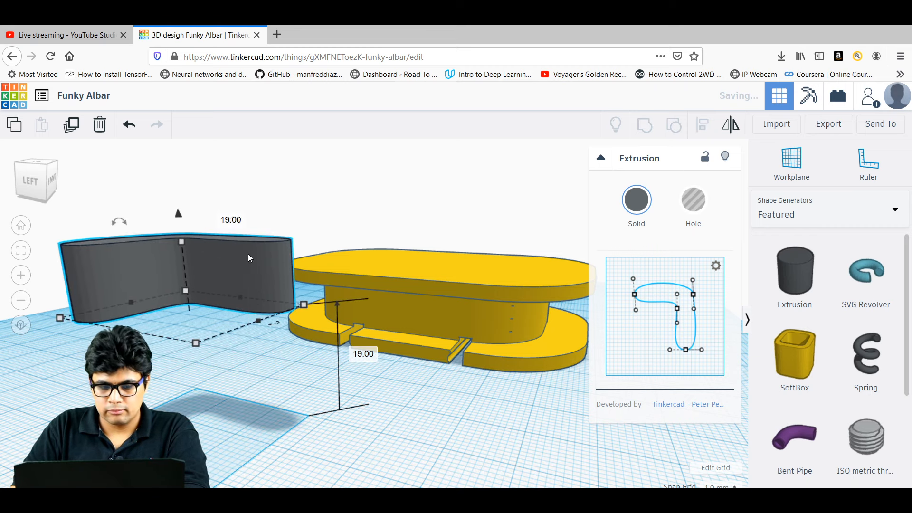
left_click_drag(248, 254, 475, 238)
right_click_drag(309, 236, 323, 268)
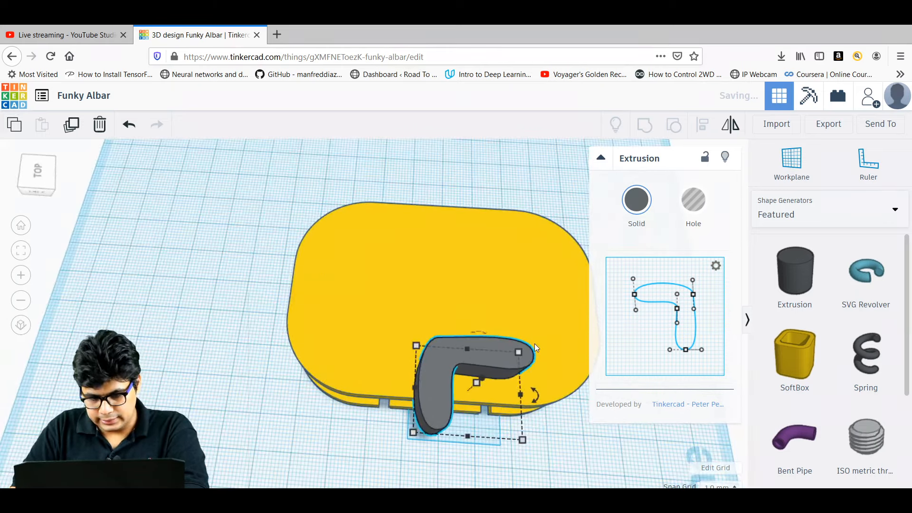
left_click_drag(498, 345, 495, 304)
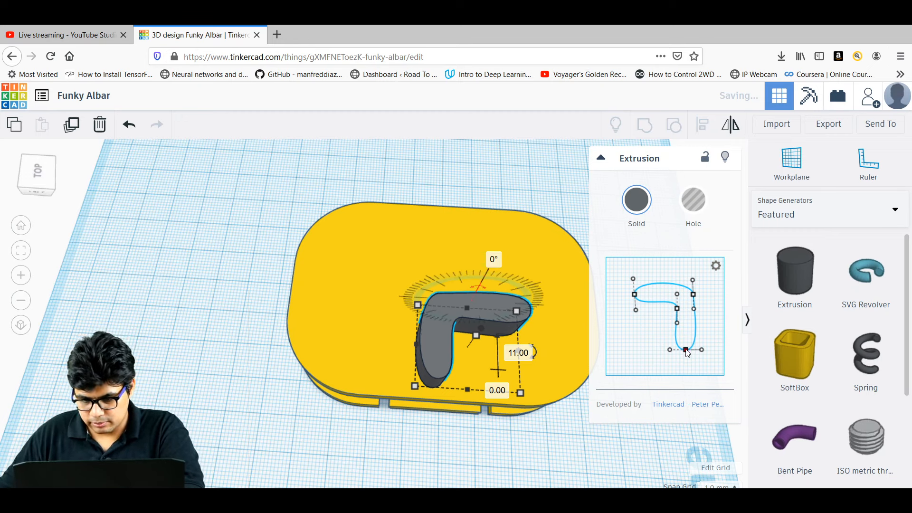
Lengthen the profile's legs and shift the shape to reach the plate edge.
mouse_move(687, 352)
left_mouse_down()
mouse_move(687, 362)
mouse_move(687, 348)
left_mouse_up()
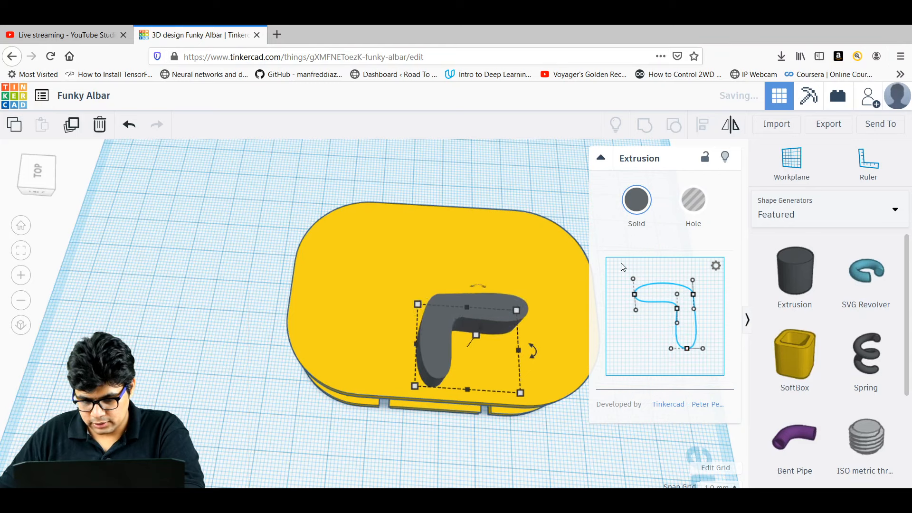
left_click_drag(634, 294, 622, 296)
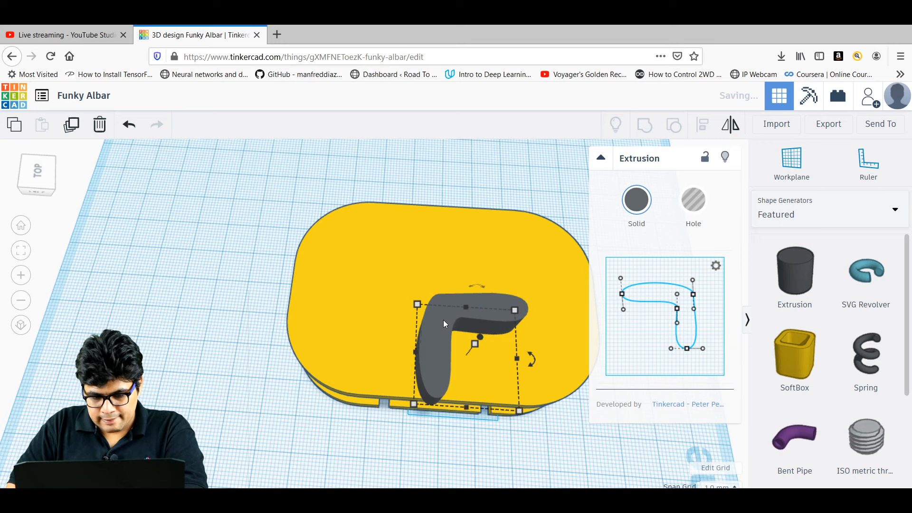
left_click_drag(443, 321, 446, 322)
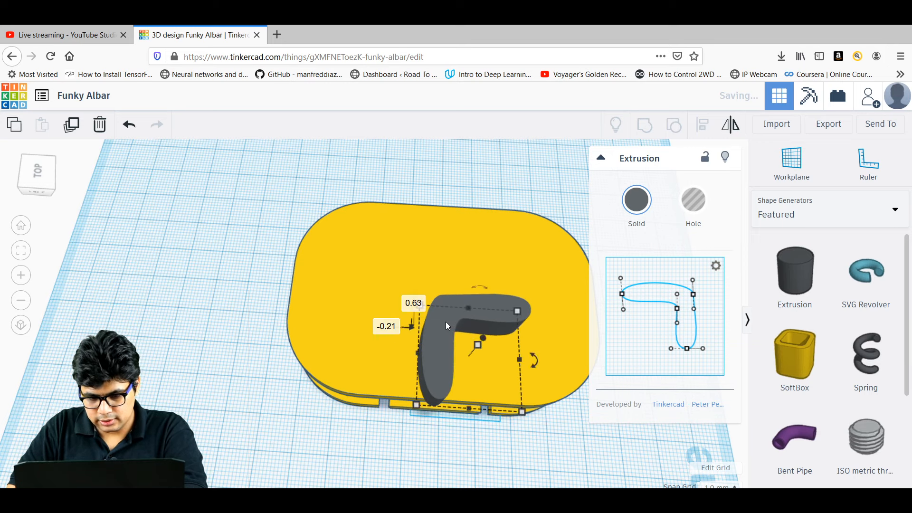
right_click_drag(180, 322, 177, 272)
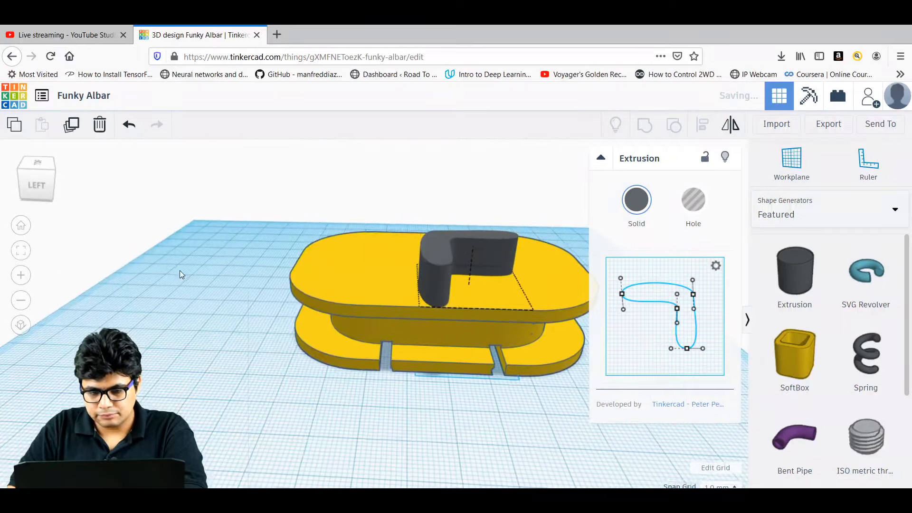
Make the hooked extrusion a hole, sink it into the plate, and group it with the spool.
left_click(693, 199)
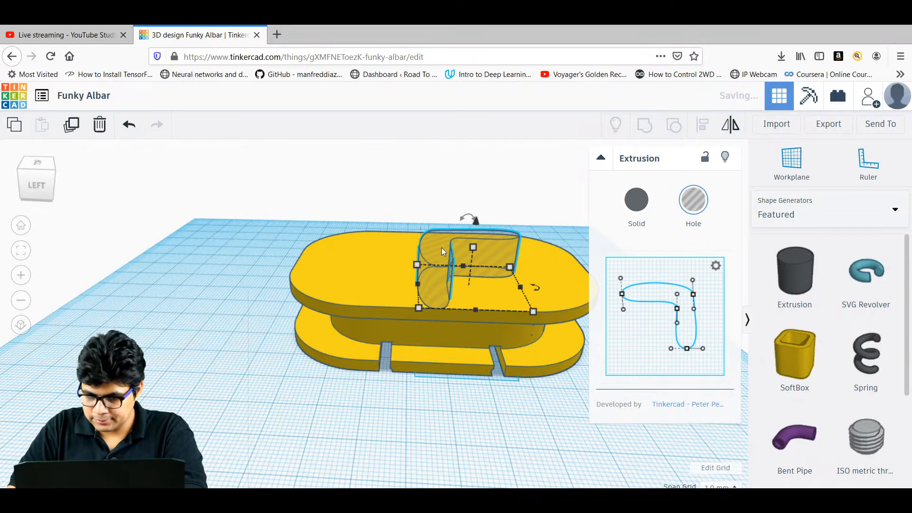
left_click_drag(477, 220, 475, 242)
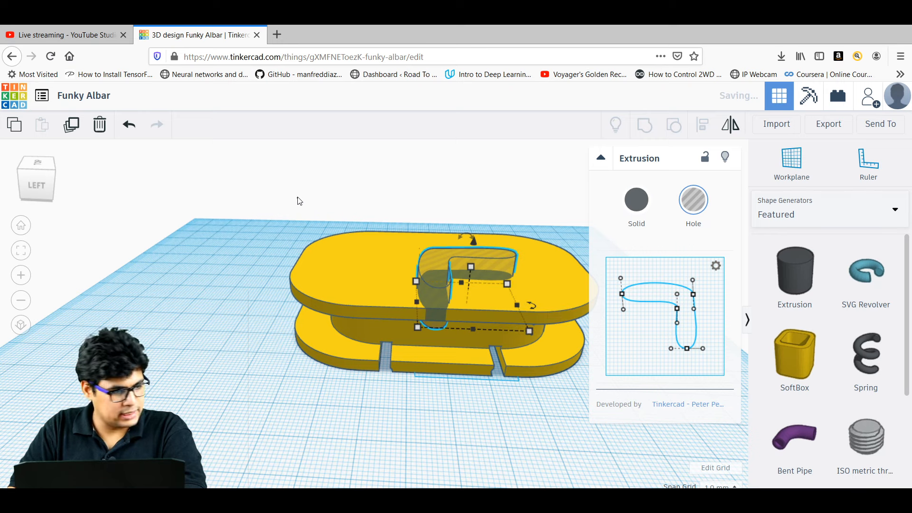
left_click_drag(297, 198, 509, 352)
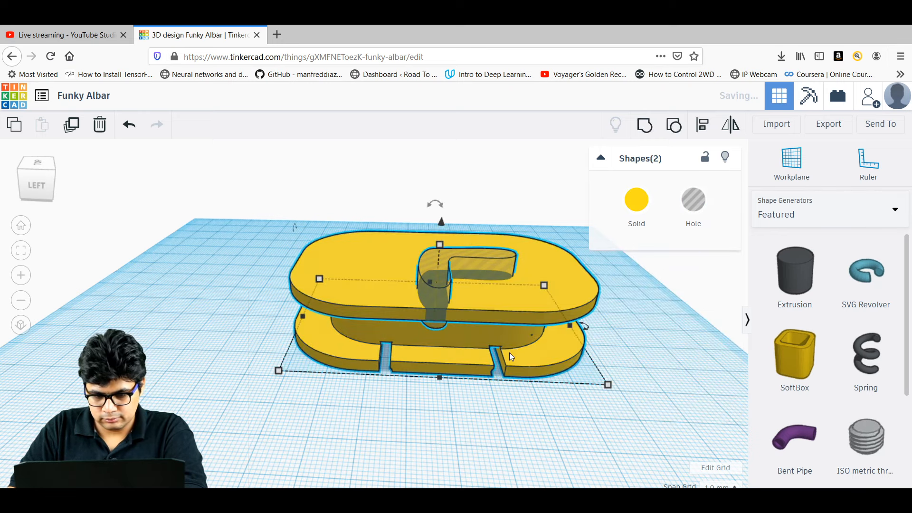
left_click(645, 133)
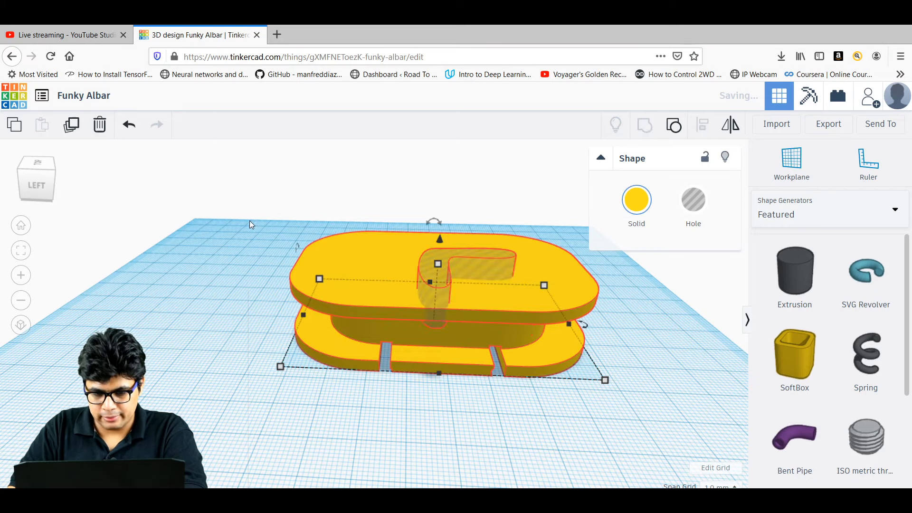
left_click(170, 283)
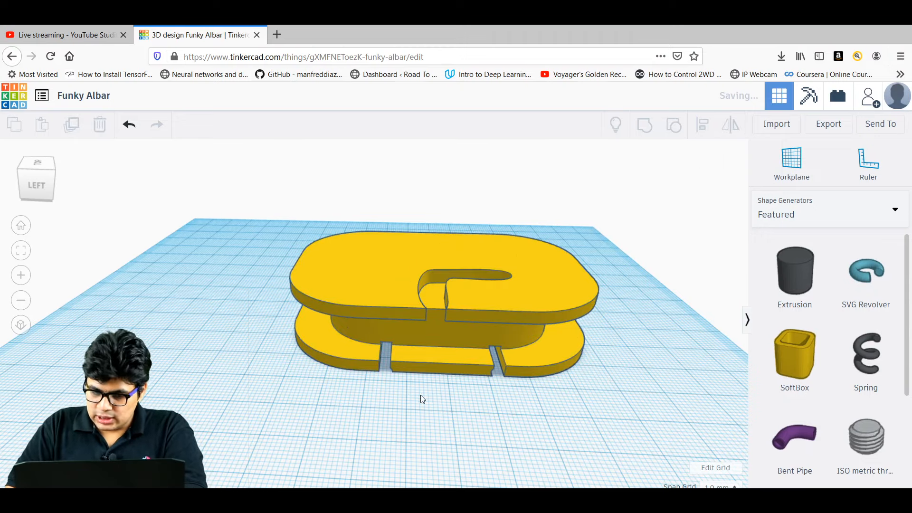
right_click_drag(421, 397, 355, 292)
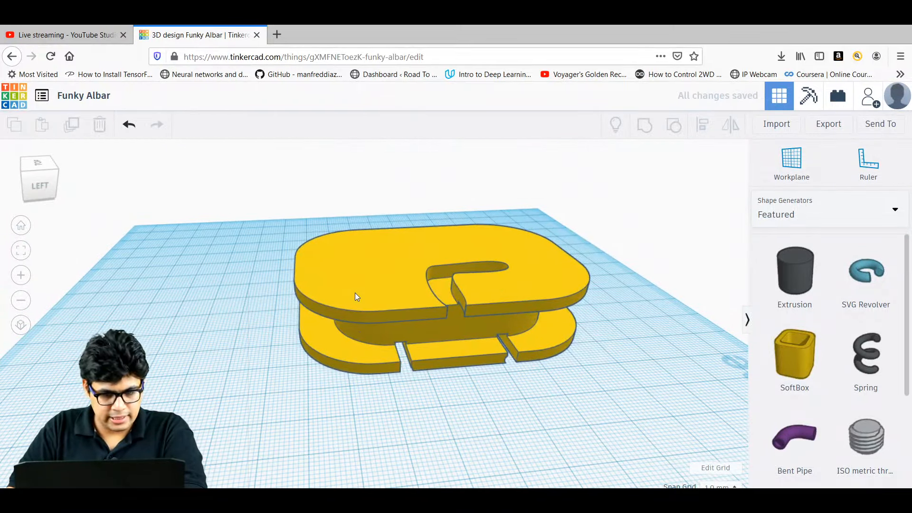
Rotate the yellow spool -180° to bring the recessed plate back on top.
left_click(355, 292)
left_click_drag(414, 217, 414, 389)
key("BackSpace")
type("-180")
key("Return")
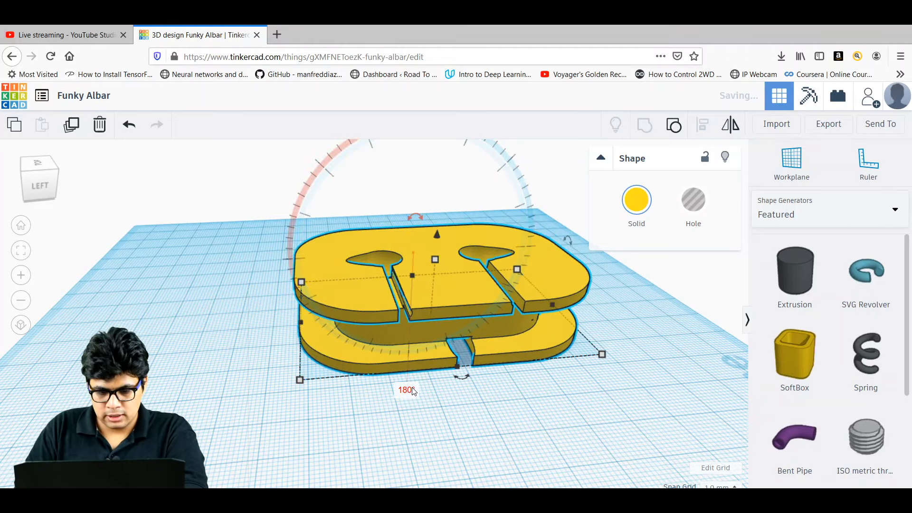
left_click(470, 423)
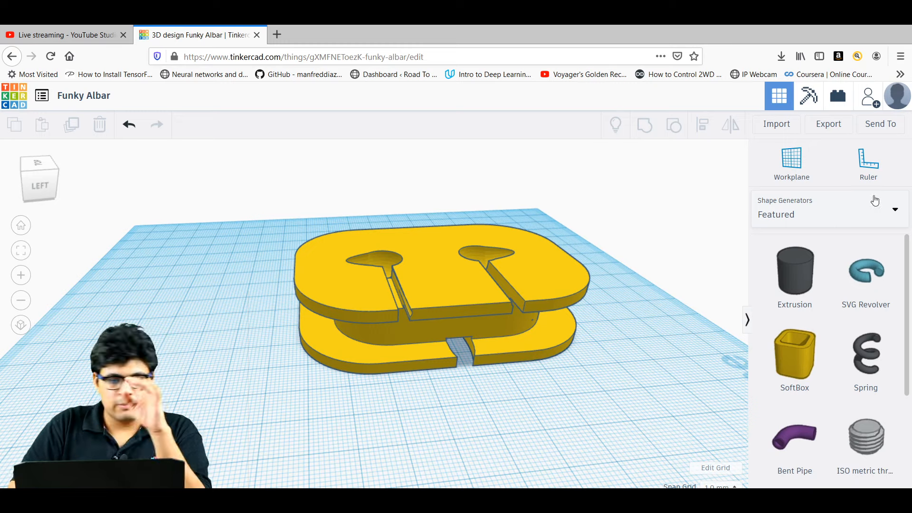
left_click(840, 129)
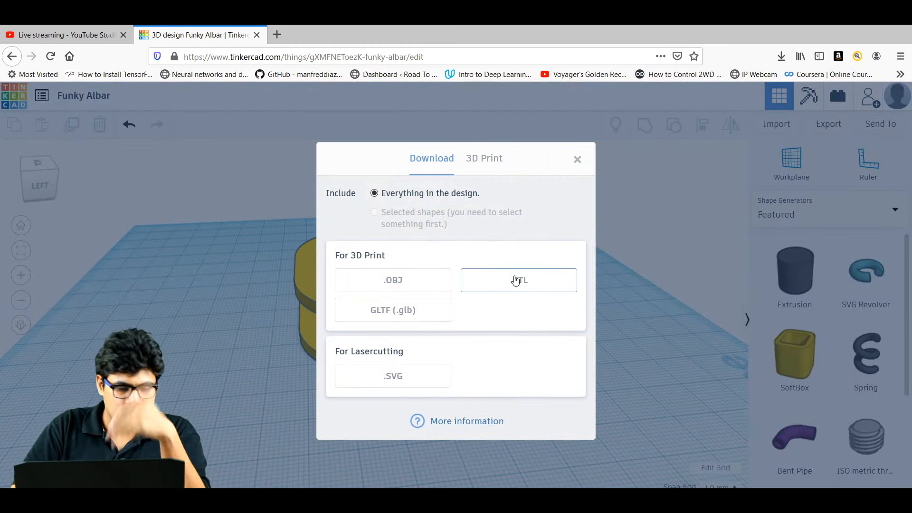
left_click(577, 160)
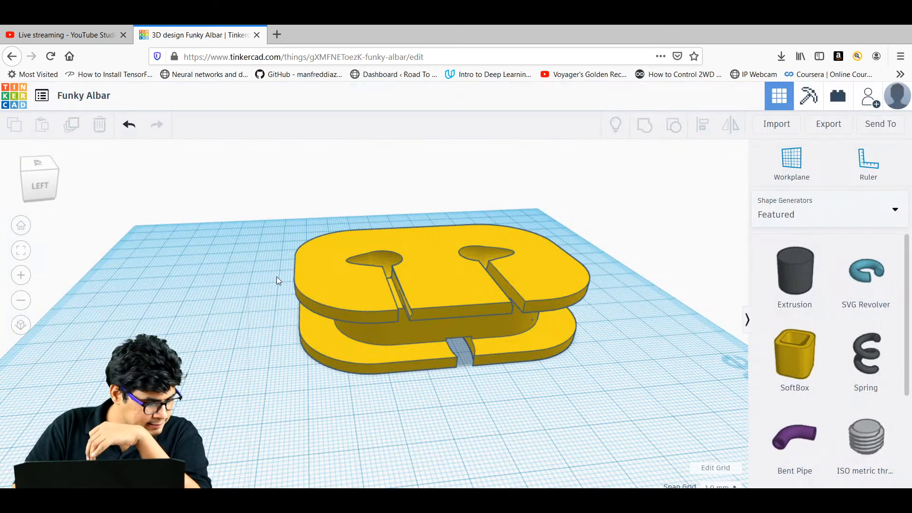